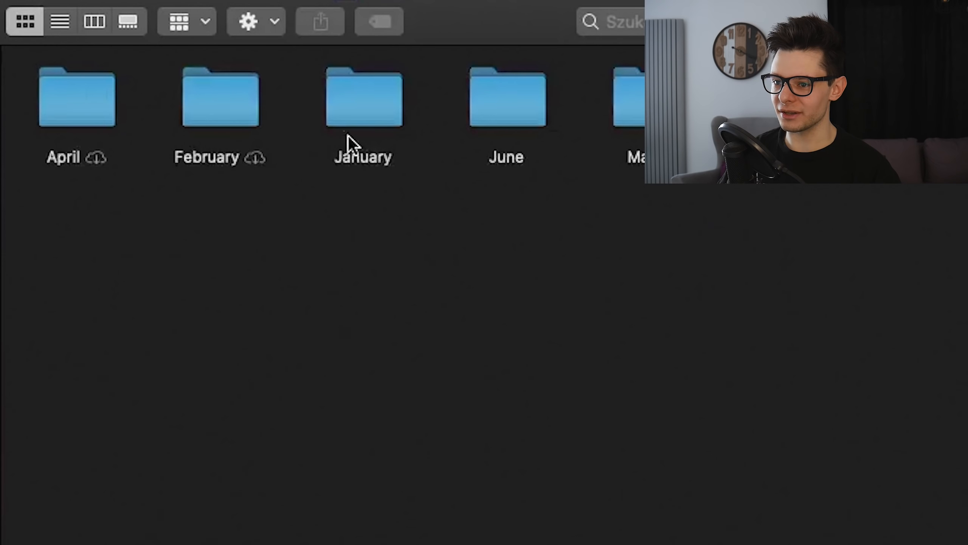
- Open the Everchanging project folder inside February and launch its Live set
double_click(225, 101)
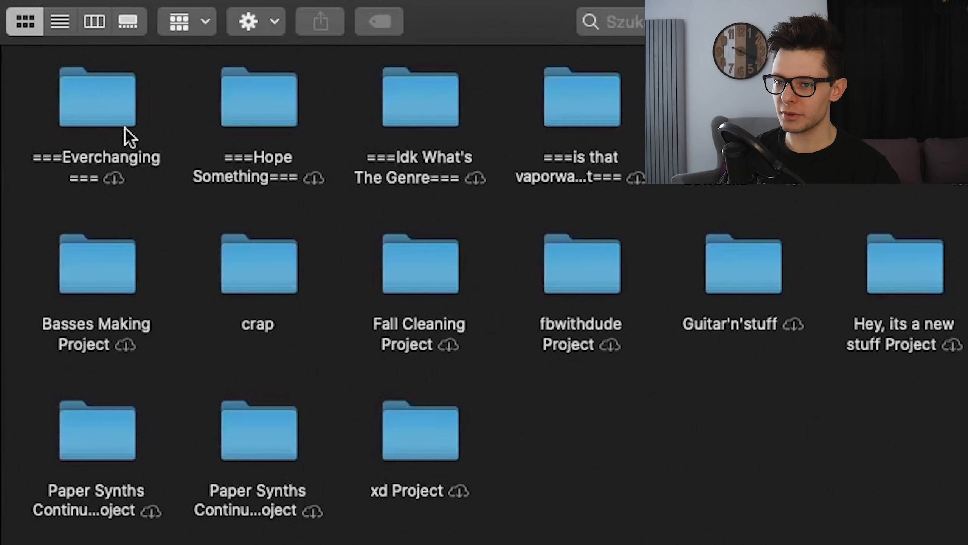
double_click(97, 99)
double_click(514, 158)
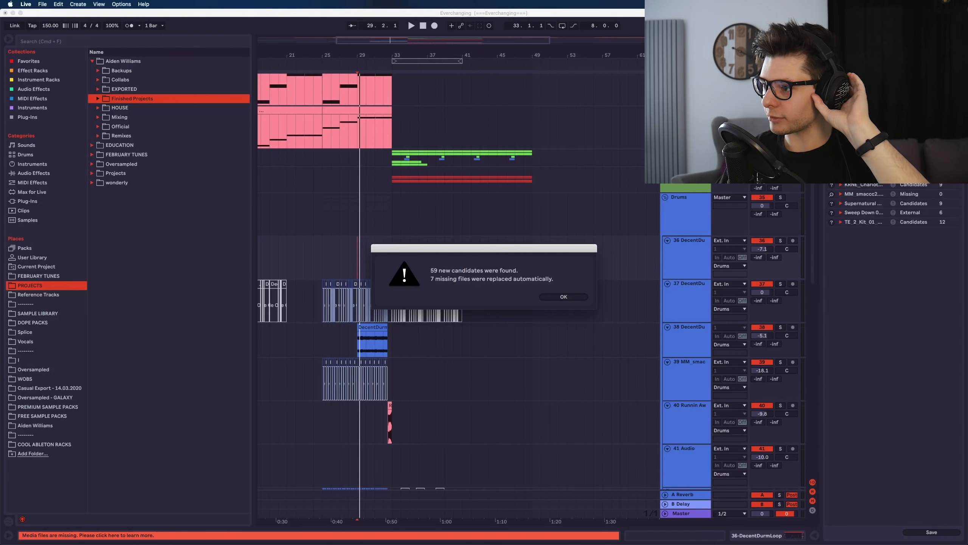
- Replace the missing Cymatics white noise sample with a candidate file and let Live resolve the other missing files from its location
click(543, 296)
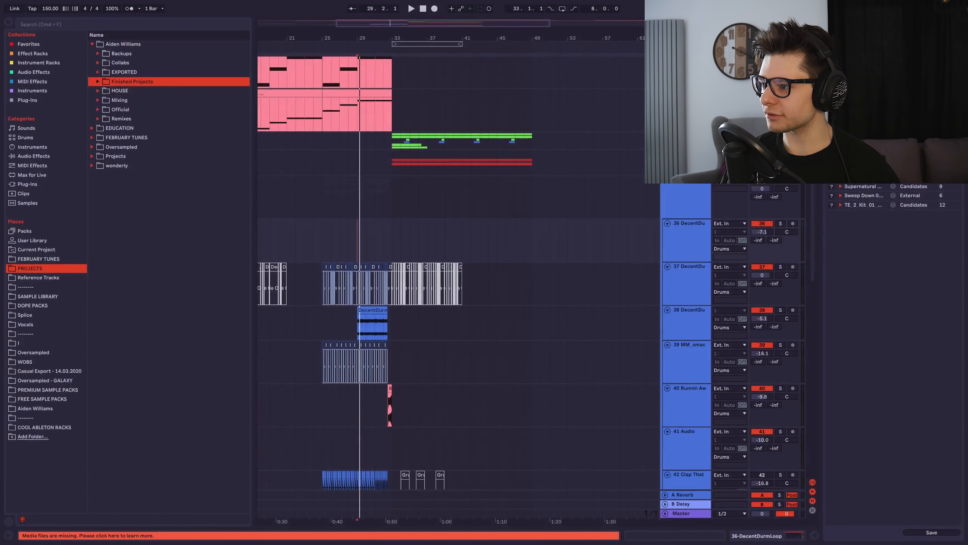
double_click(216, 91)
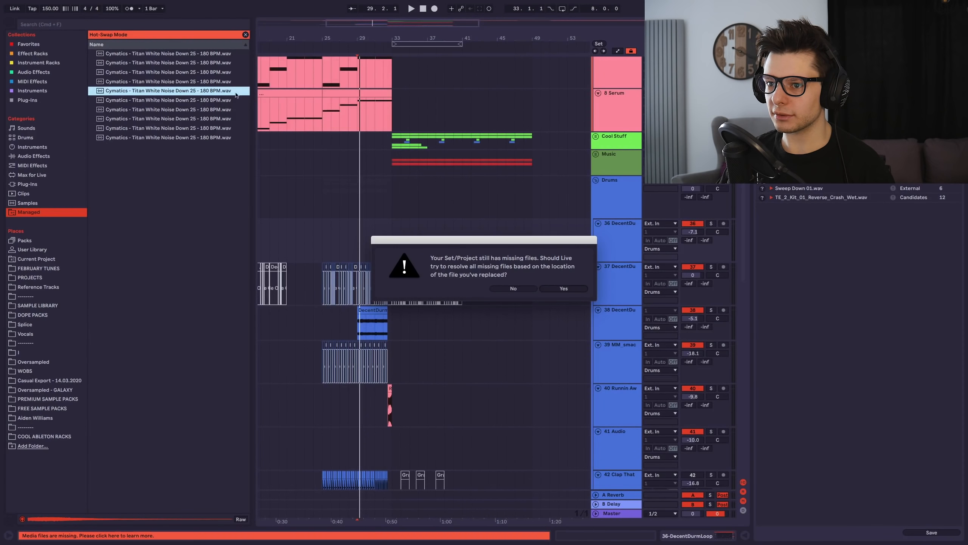
key(Return)
key(Return)
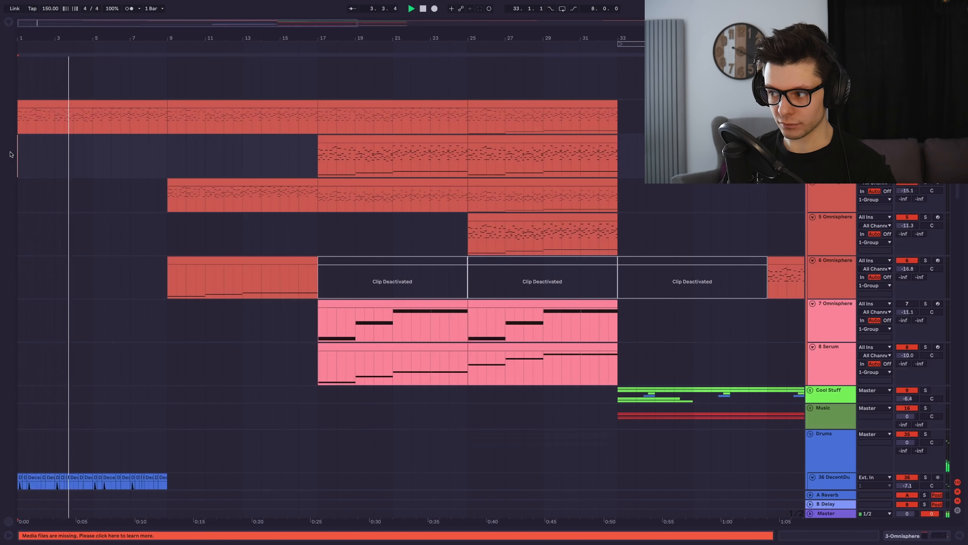
- Look over the arrangement during playback, from the Omnisphere intro parts through the drum and Serum tracks
click(174, 192)
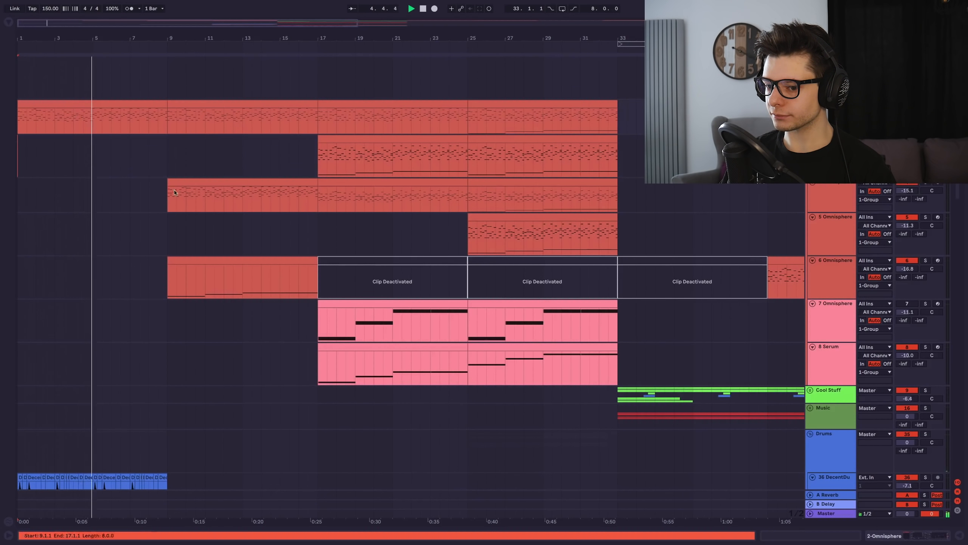
scroll(175, 192, down, 5)
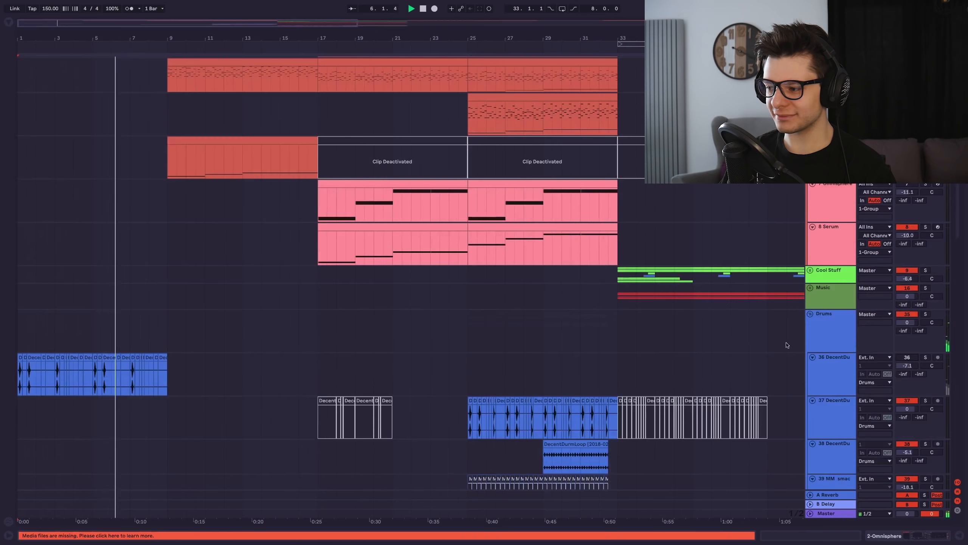
scroll(427, 324, down, 15)
scroll(427, 324, down, 10)
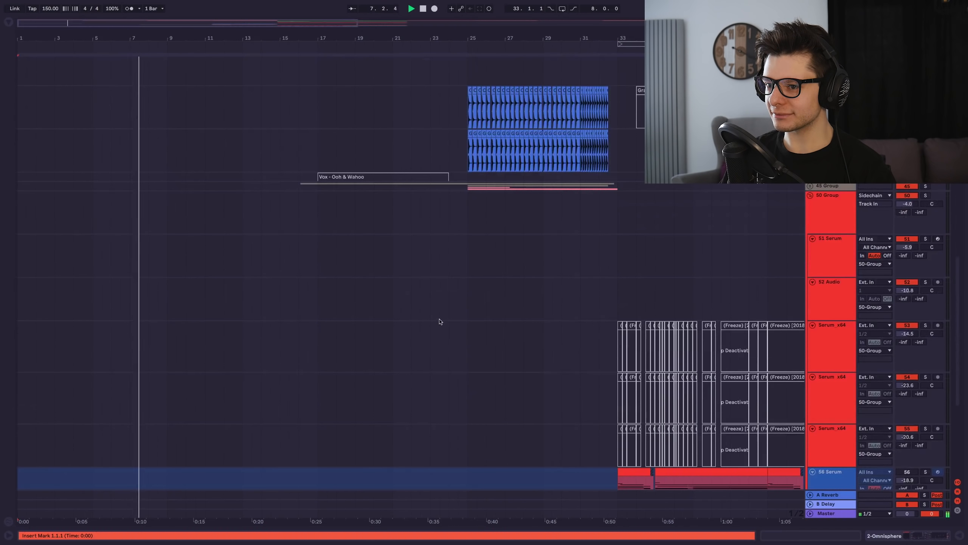
drag(960, 471, 957, 193)
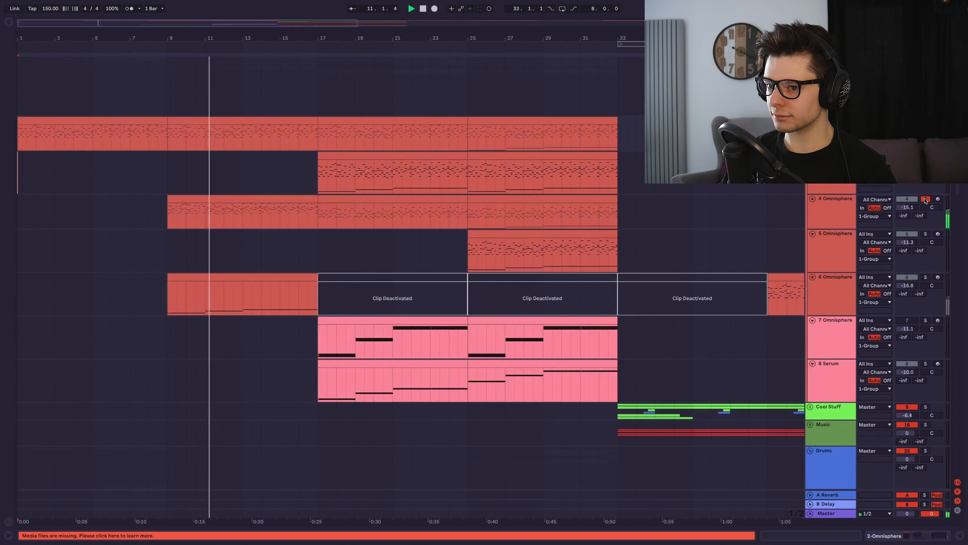
click(838, 293)
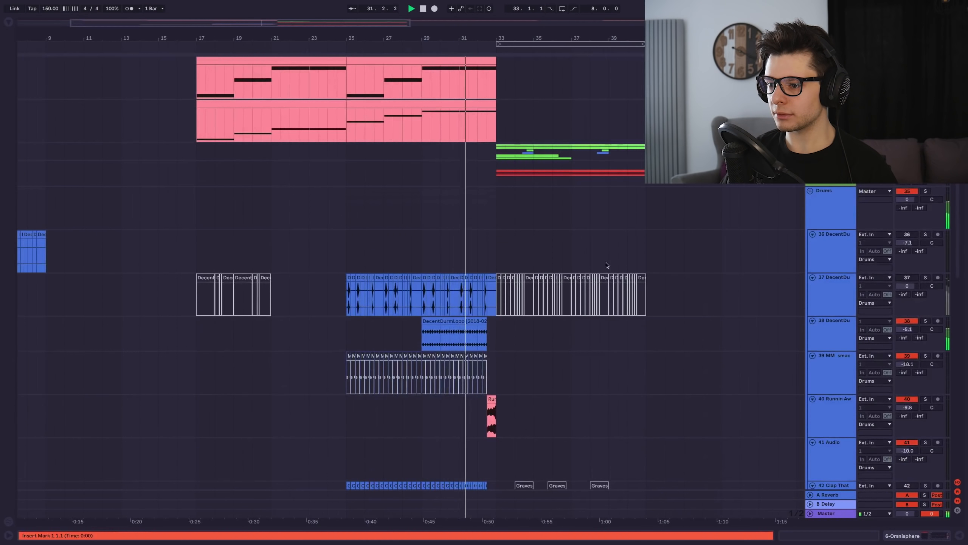
scroll(478, 263, up, 5)
drag(618, 249, 573, 235)
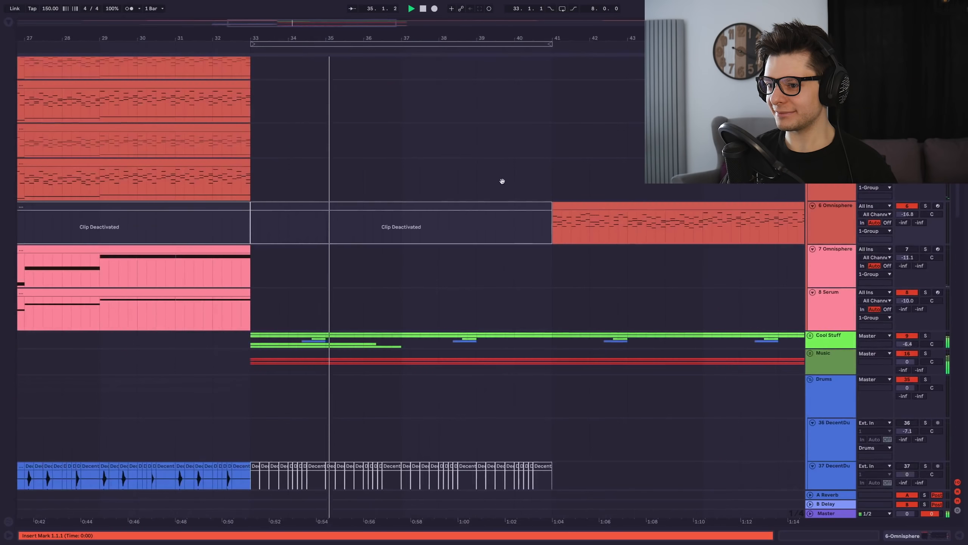
- Unfold the Cool Stuff group and examine its drum kit, tom and crash clips from bar 33
scroll(503, 183, up, 3)
scroll(514, 193, right, 2)
scroll(545, 225, down, 3)
scroll(548, 225, down, 3)
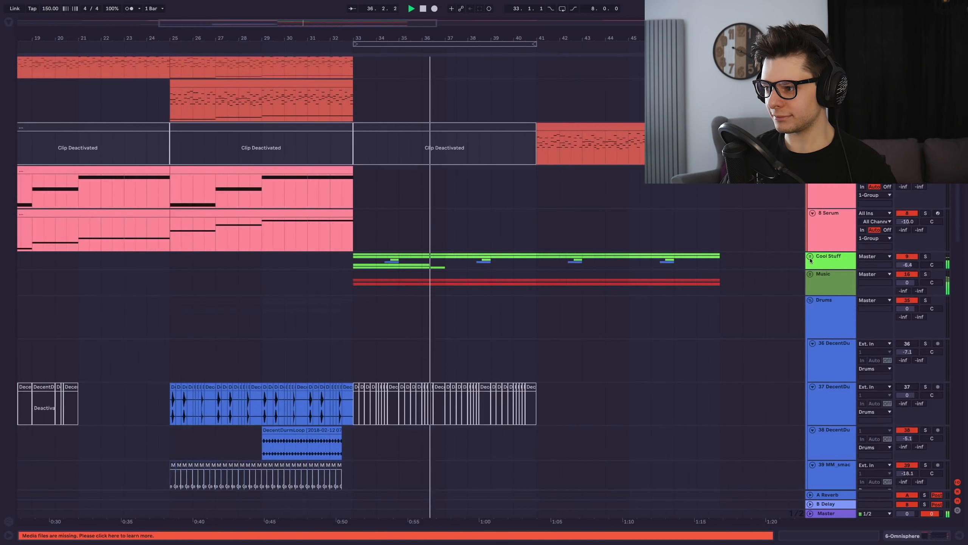
click(810, 256)
scroll(552, 282, down, 5)
scroll(445, 261, right, 2)
scroll(401, 281, up, 2)
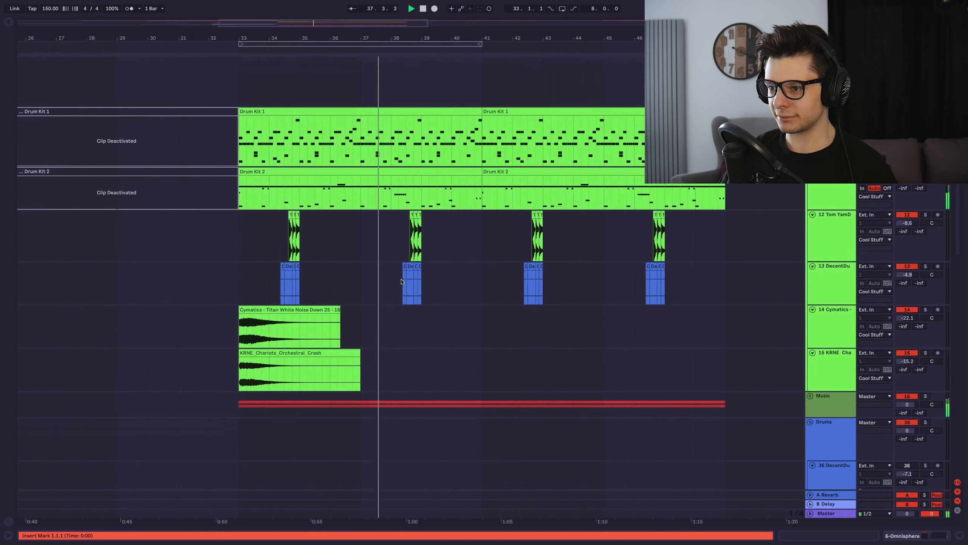
drag(431, 274, 426, 339)
drag(444, 242, 450, 293)
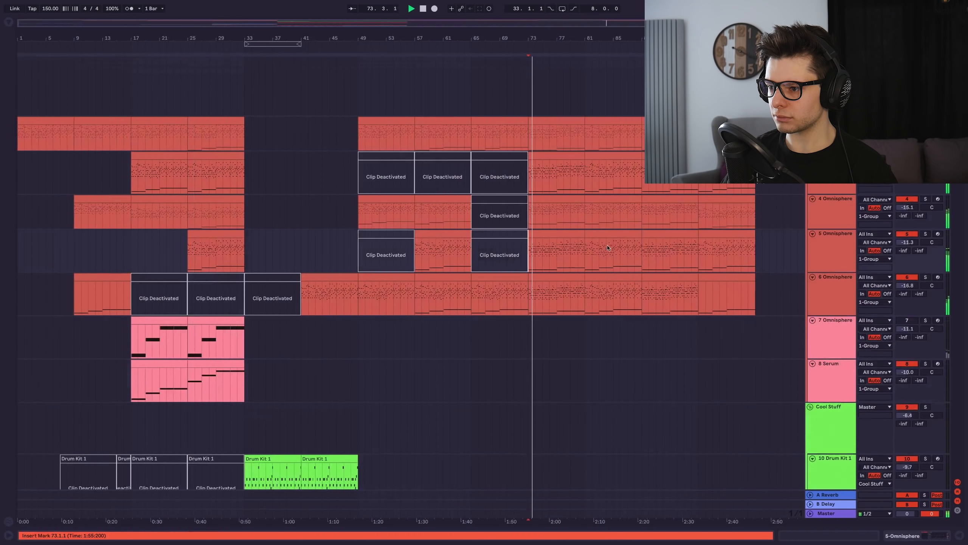
- Examine the later Omnisphere clips and the Music group's MIDI chord clips, including a chord track's device chain
click(608, 247)
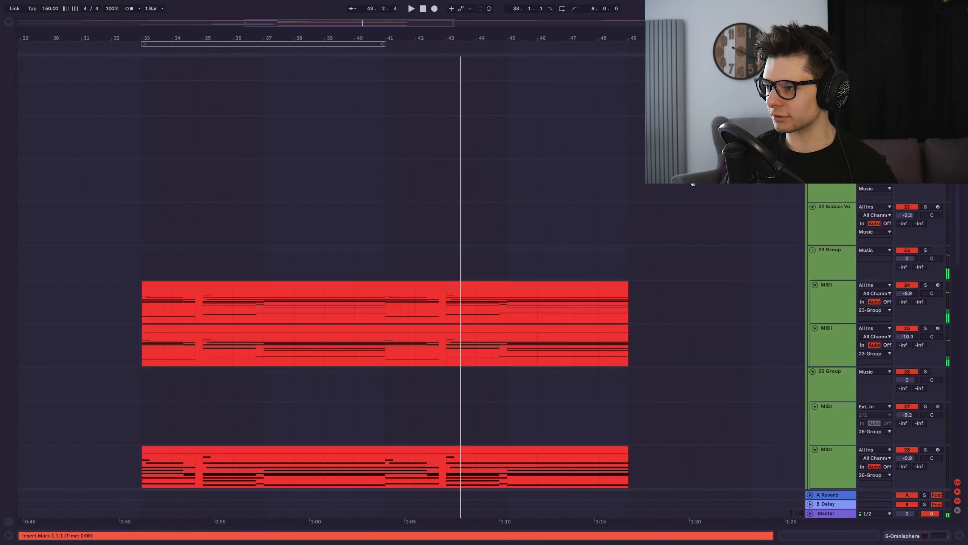
scroll(557, 157, down, 5)
scroll(556, 157, down, 3)
scroll(543, 179, up, 4)
scroll(543, 179, right, 2)
double_click(341, 180)
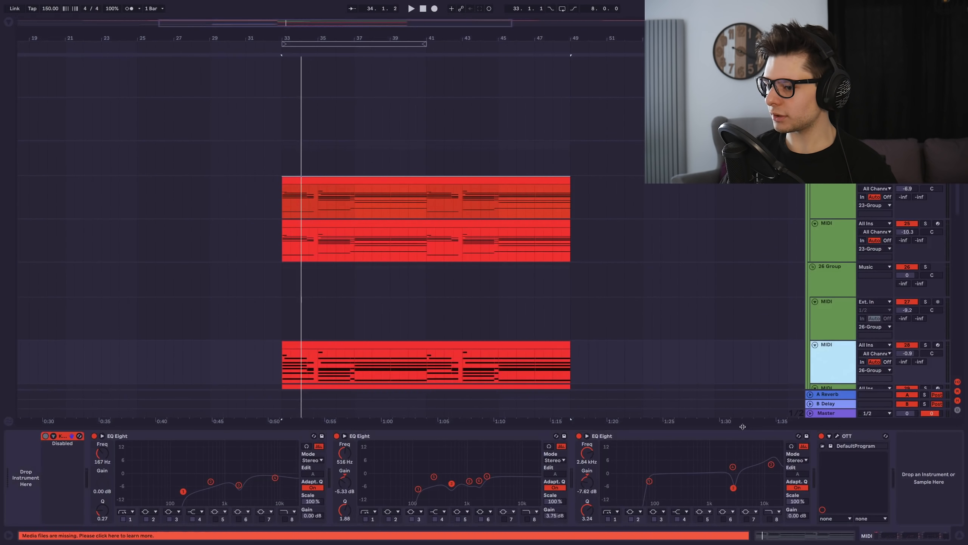
key(ctrl+alt+l)
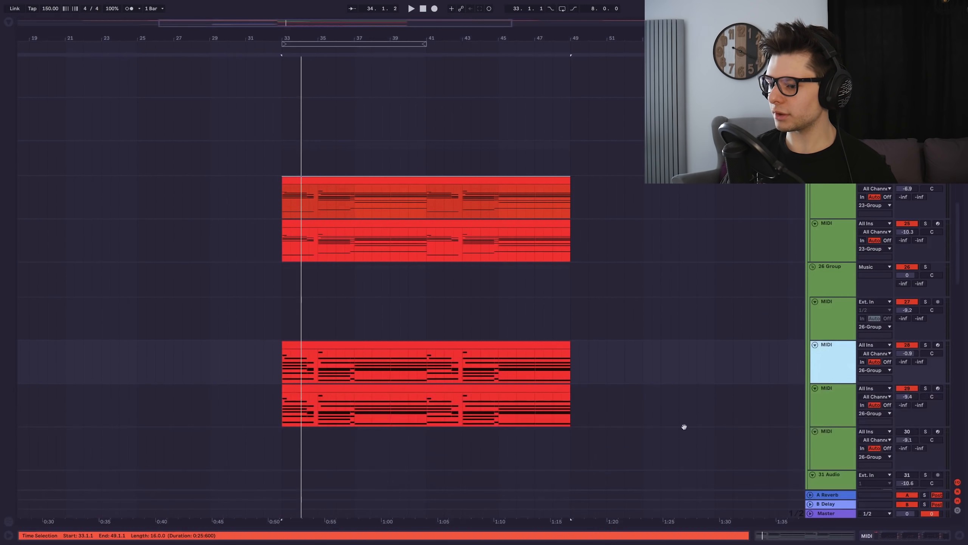
- Activate the 31 Serum track and play the drop from bar 33
drag(605, 429, 627, 424)
drag(598, 114, 637, 405)
drag(635, 172, 613, 409)
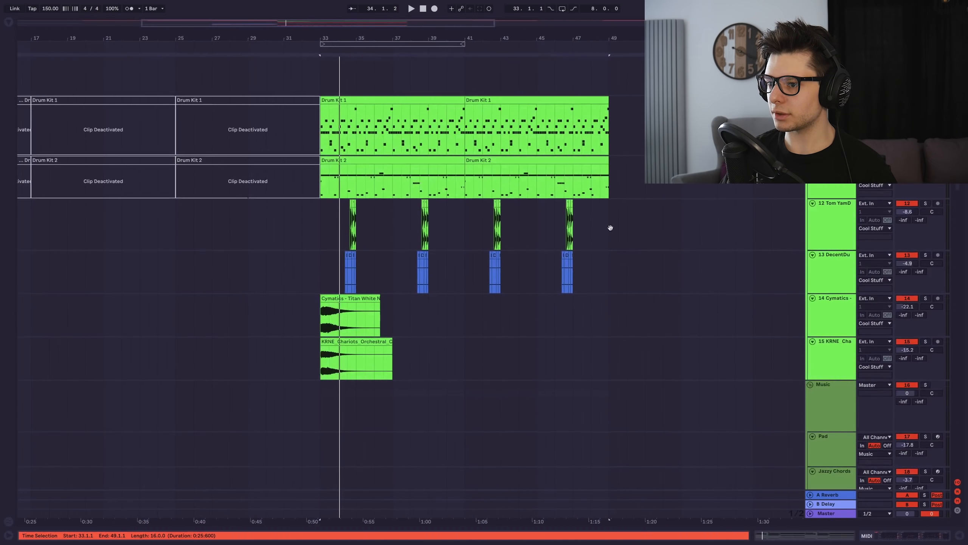
scroll(448, 177, up, 1)
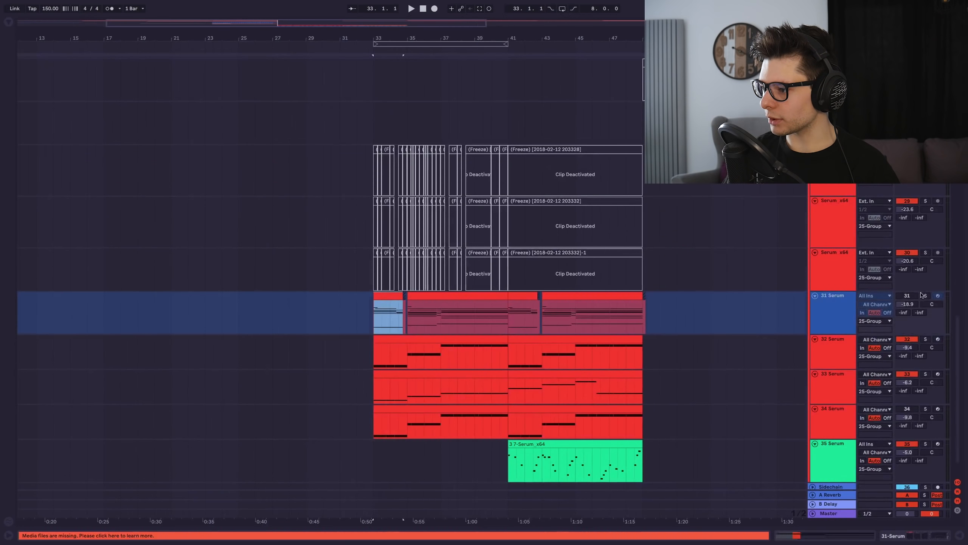
click(925, 296)
key(space)
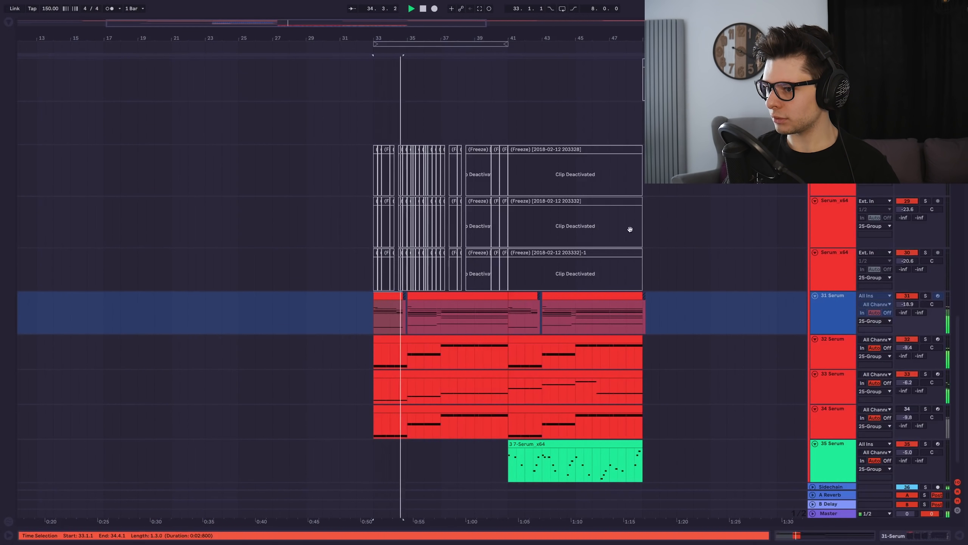
drag(628, 227, 597, 191)
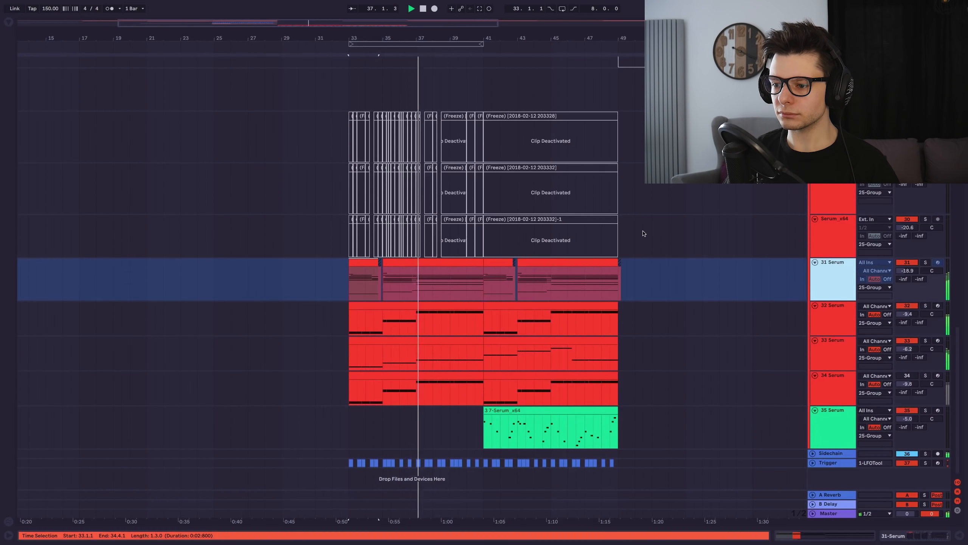
- Delete the deactivated clips between bars 17 and 41 on the 6 Omnisphere track
key(shift+Tab)
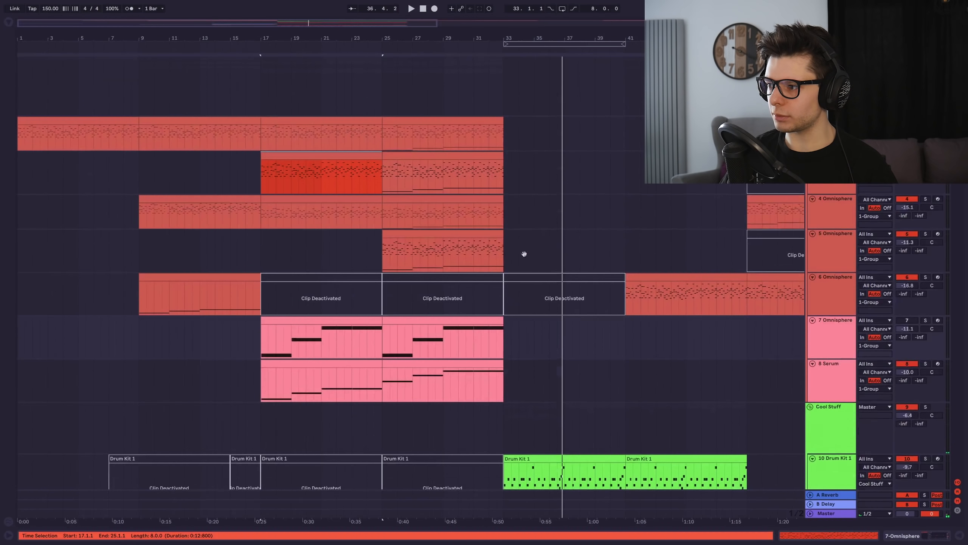
click(538, 276)
key(Delete)
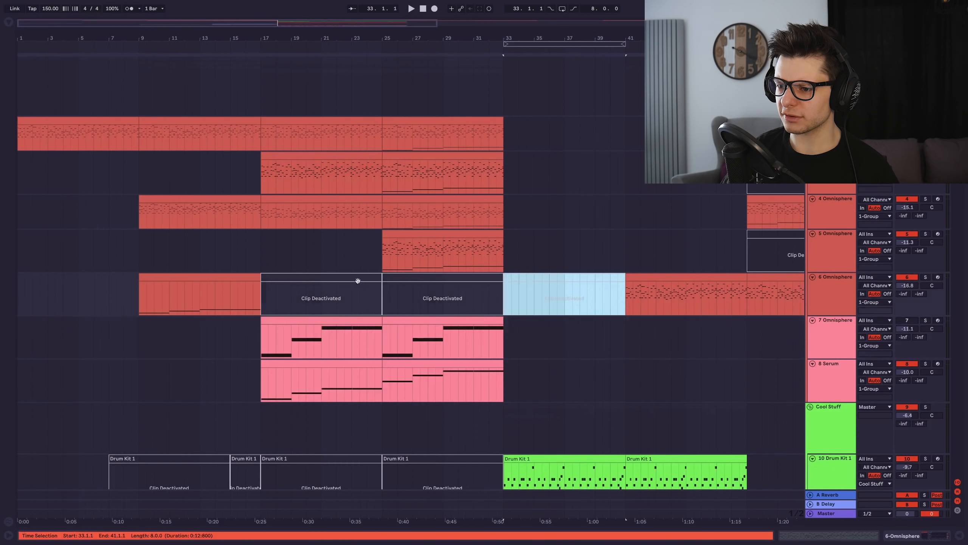
shift+click(358, 279)
key(Delete)
- Delete the Cool Stuff group with its drum kit, tom and crash tracks
drag(452, 372, 652, 283)
scroll(460, 236, down, 3)
scroll(460, 236, down, 2)
scroll(206, 288, up, 5)
drag(205, 288, 748, 348)
scroll(501, 377, down, 5)
scroll(501, 377, down, 3)
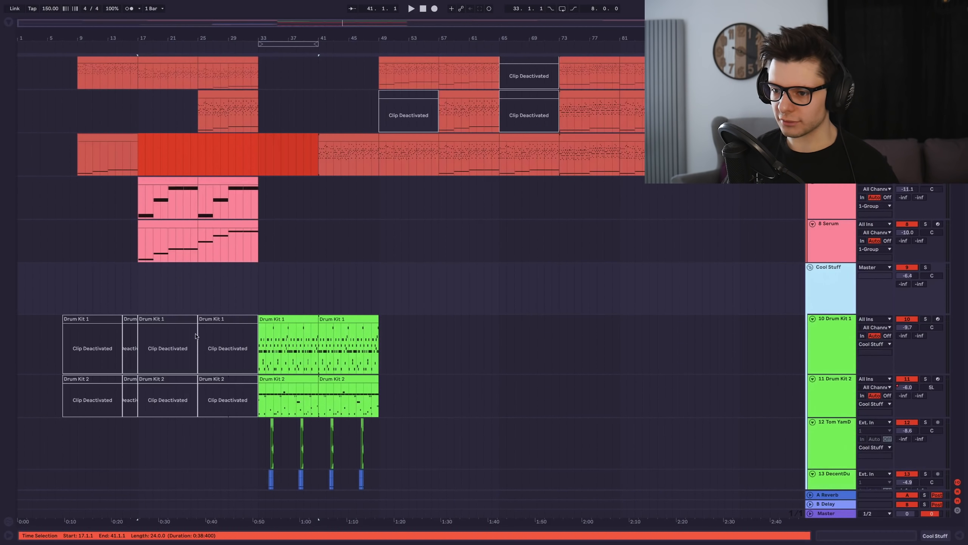
key(Delete)
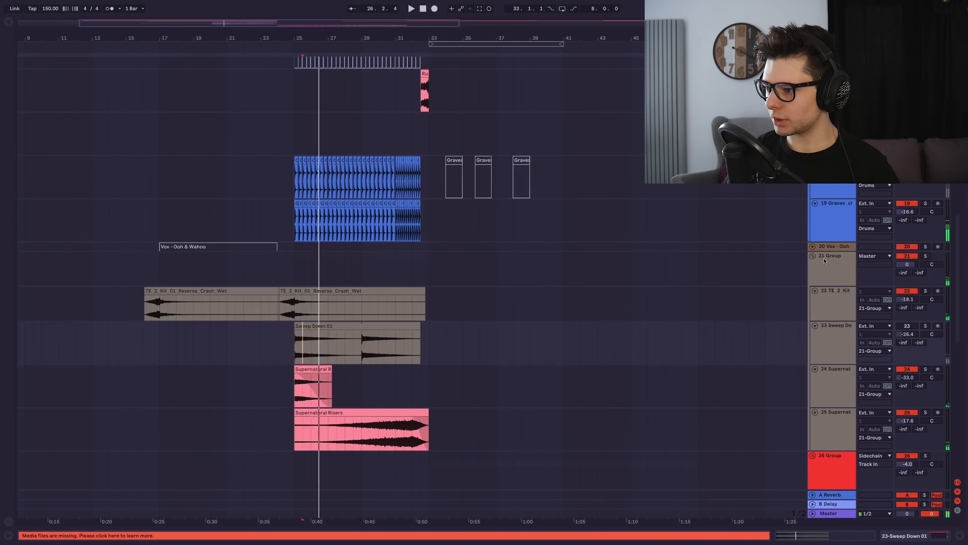
- Fold the group holding the reverse crash, sweep and riser tracks, and delete the Drums group
click(813, 256)
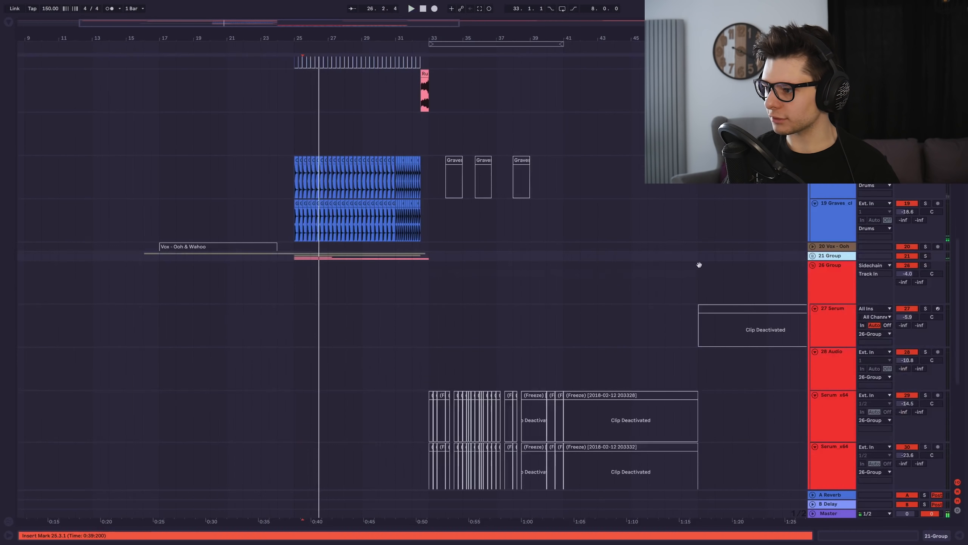
drag(699, 265, 684, 302)
key(Up)
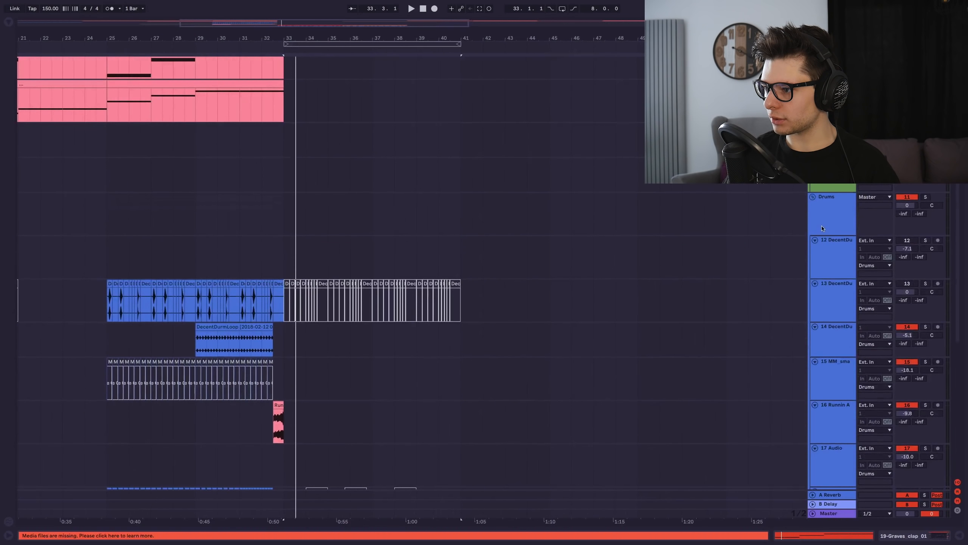
click(822, 228)
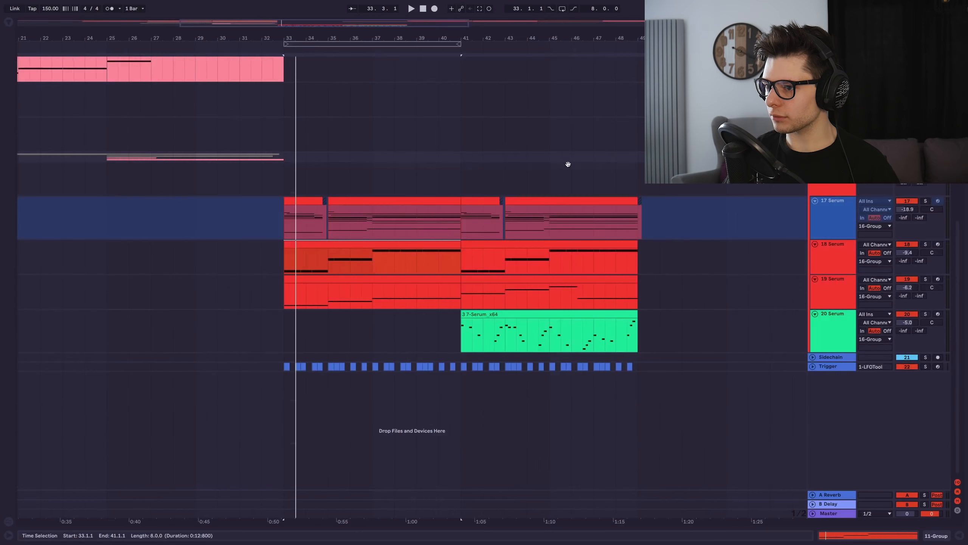
- Fold the Omnisphere and Serum track groups to compact the arrangement
drag(568, 162, 645, 294)
drag(719, 301, 716, 386)
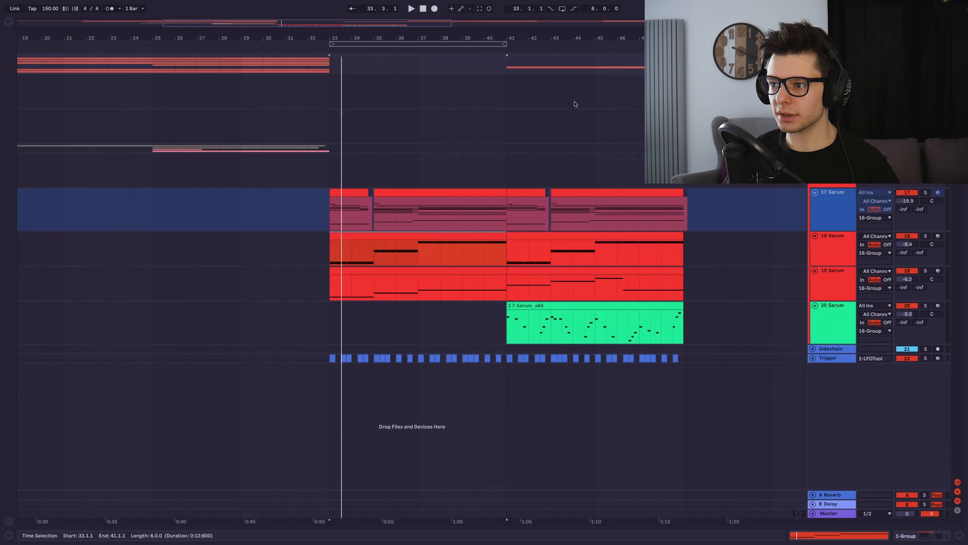
scroll(612, 121, down, 3)
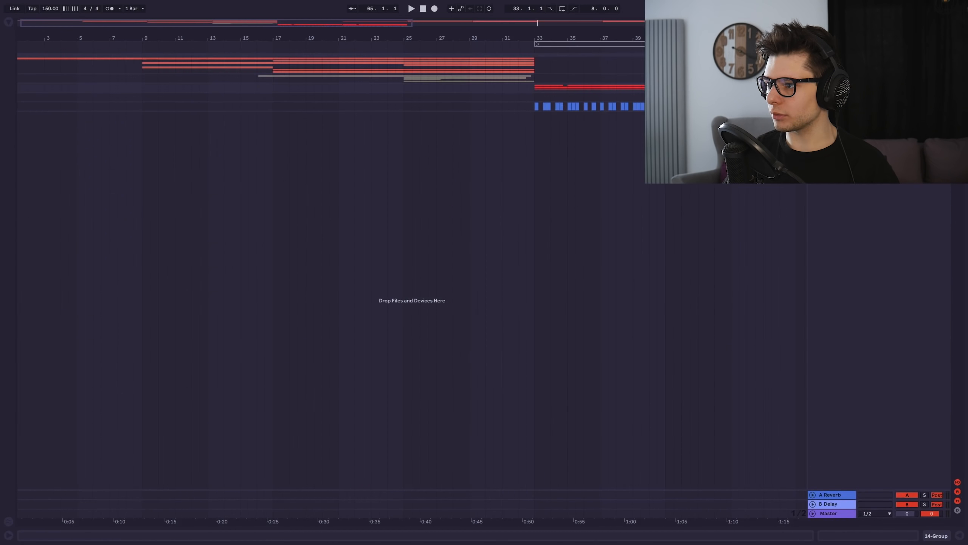
- Unfold the Omnisphere group, select the opening clip on the 2-Omnisphere track and solo that track
click(812, 60)
scroll(132, 143, left, 2)
click(130, 152)
click(76, 124)
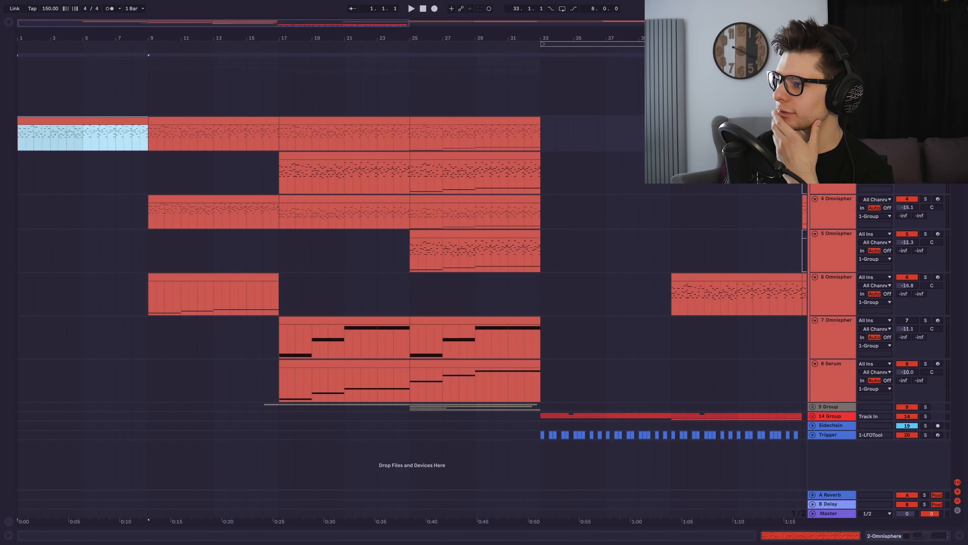
click(925, 120)
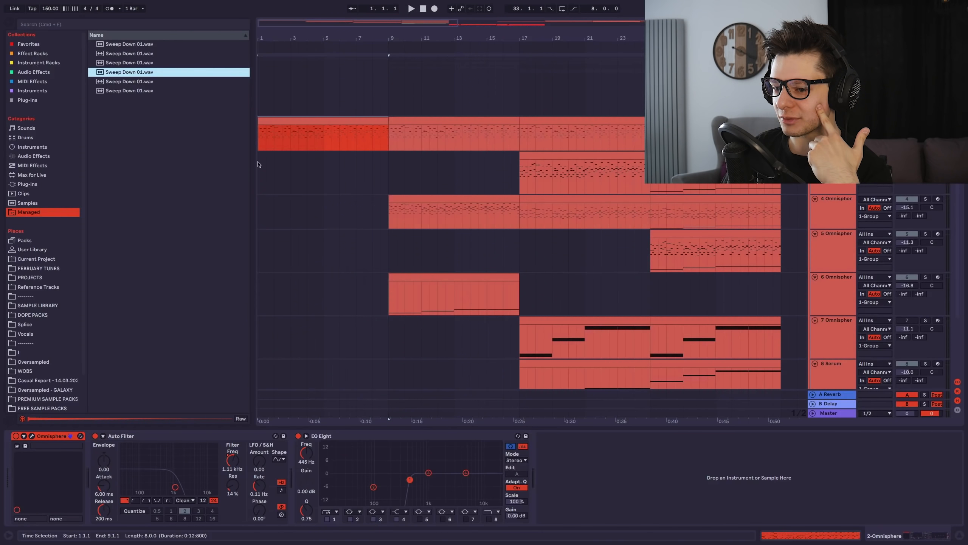
- Browse the Instrument Racks and Effect Racks collections
click(32, 64)
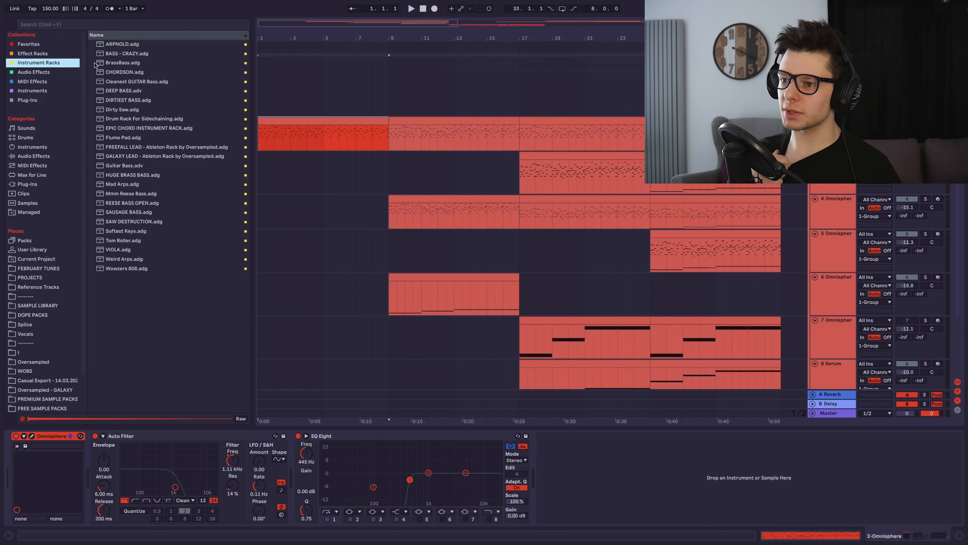
click(32, 53)
- Turn off the Auto Filter on the 2-Omnisphere track and play its opening clip from the start
key(space)
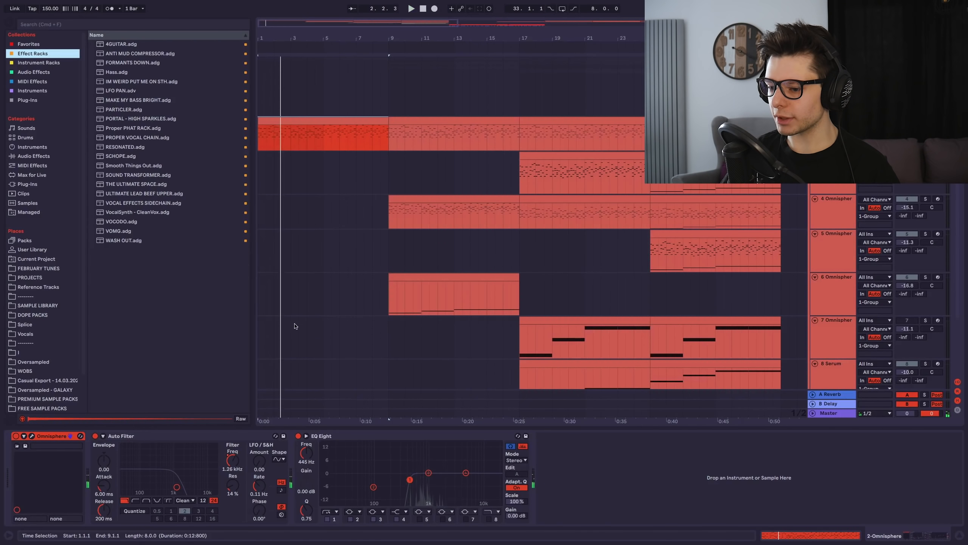
key(plus)
key(plus)
key(plus)
click(95, 436)
key(space)
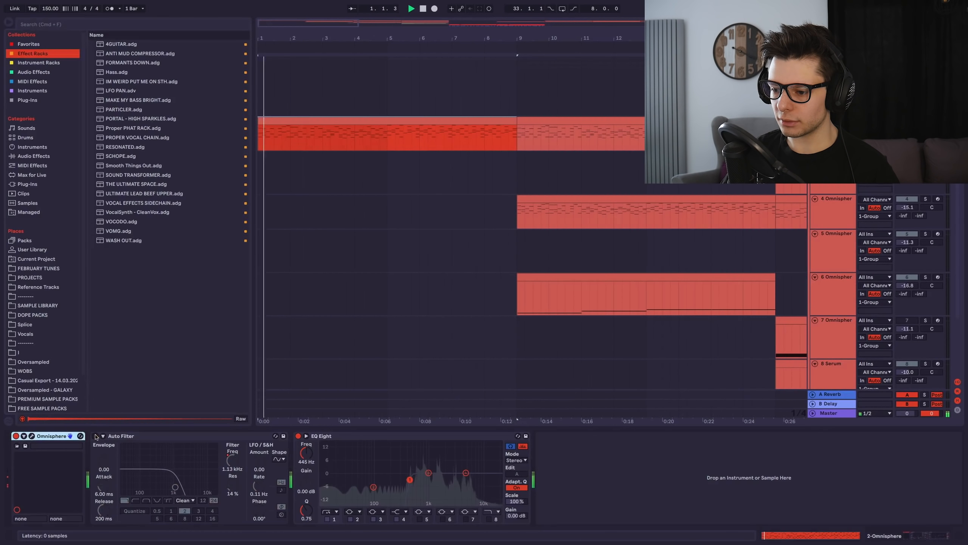
- Turn the Auto Filter on 2-Omnisphere back on and lower EQ Eight's high-mid band to -4.59 dB at 758 Hz
click(95, 436)
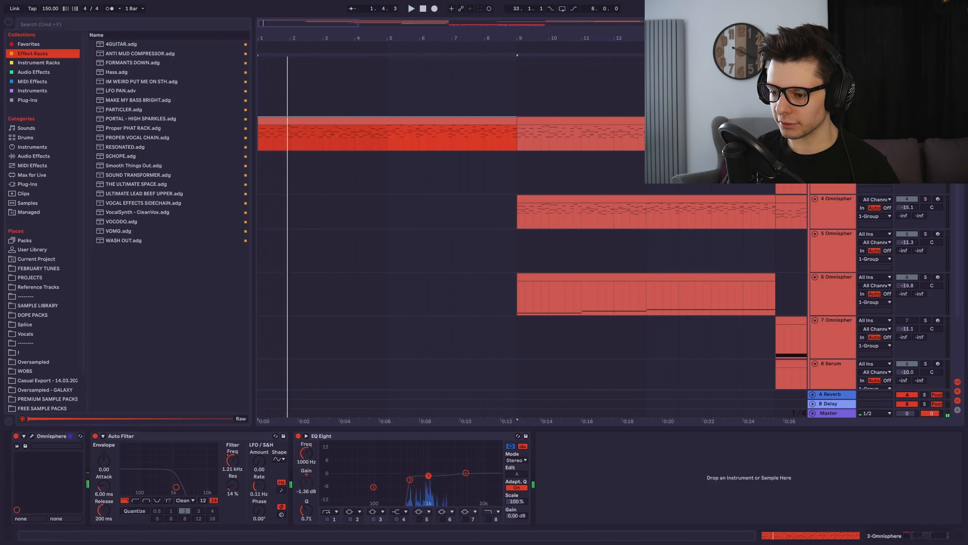
mouse_move(428, 475)
mouse_down()
mouse_move(410, 473)
mouse_move(421, 485)
mouse_up()
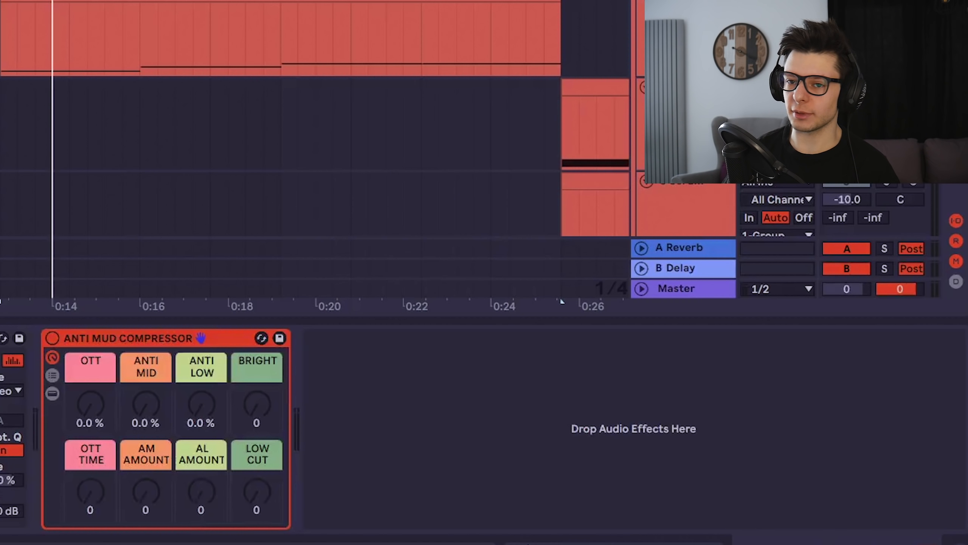
- Examine the devices inside the ANTI MUD COMPRESSOR rack one after another, from the mid and low compressors to Channel EQ and EQ Eight
click(52, 375)
click(52, 393)
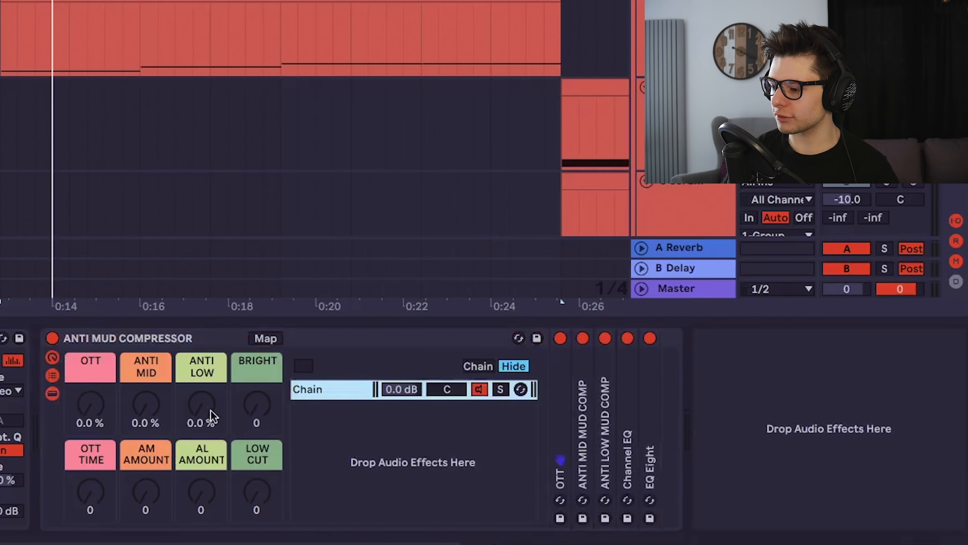
double_click(582, 416)
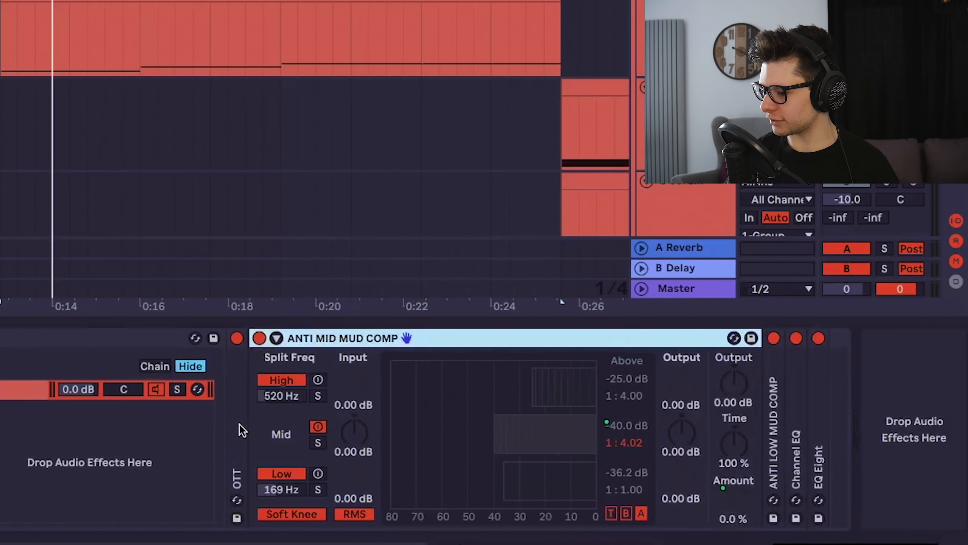
double_click(310, 343)
double_click(282, 341)
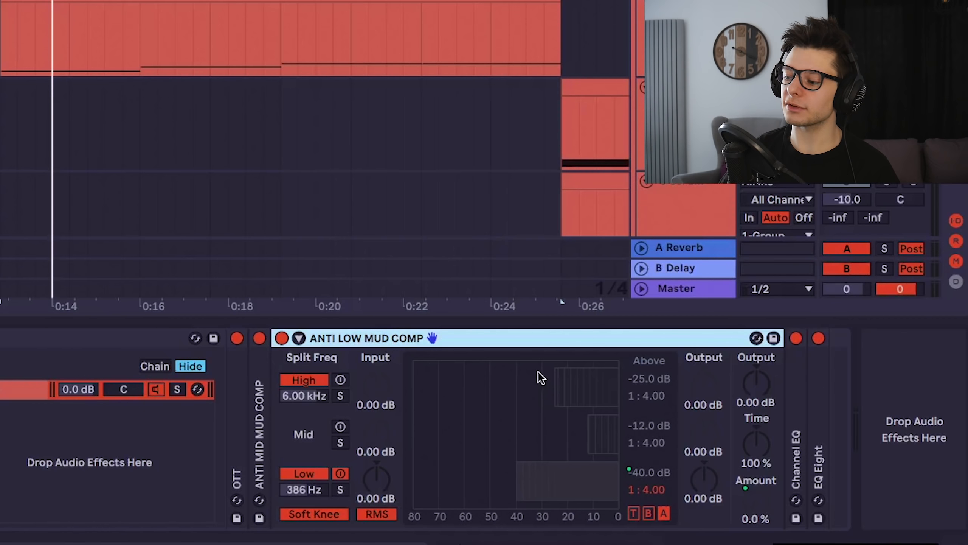
double_click(381, 337)
double_click(306, 415)
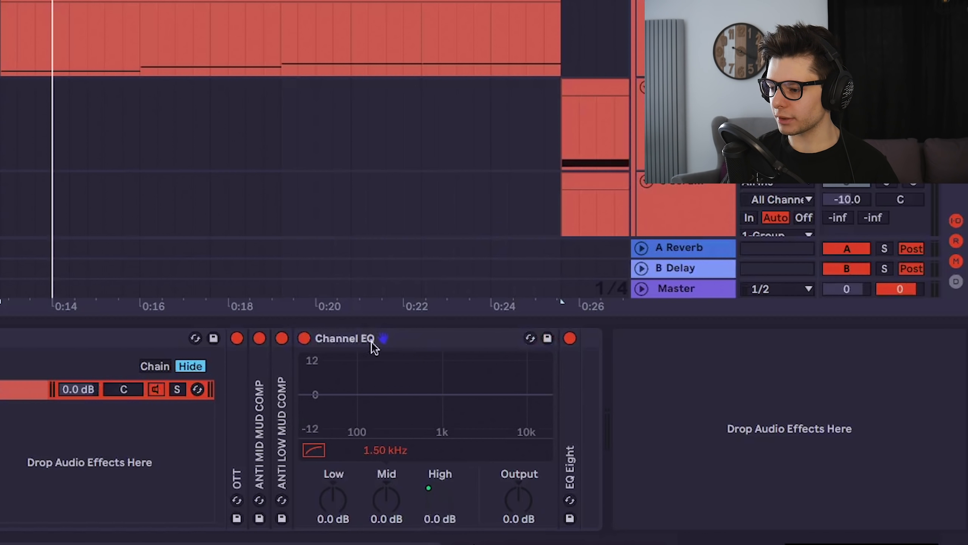
double_click(400, 338)
double_click(319, 392)
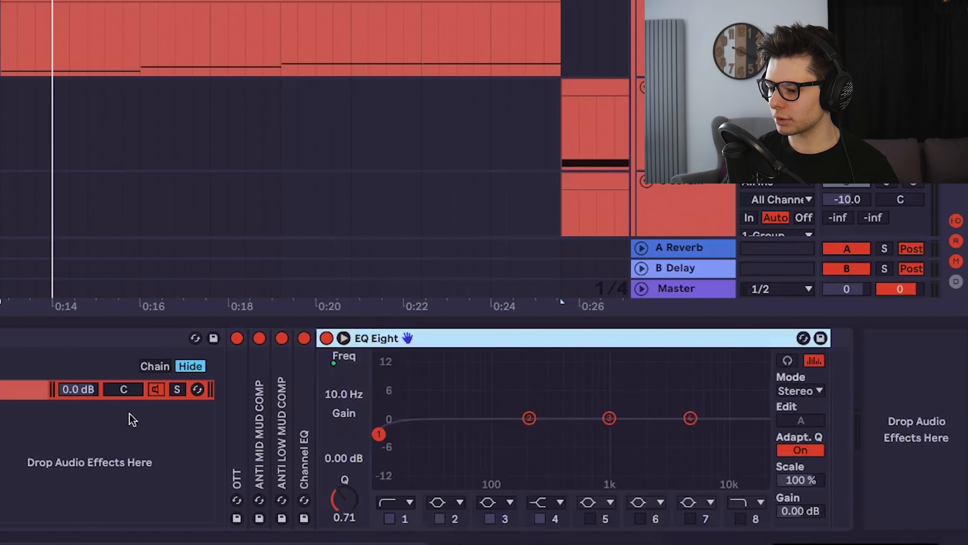
double_click(452, 337)
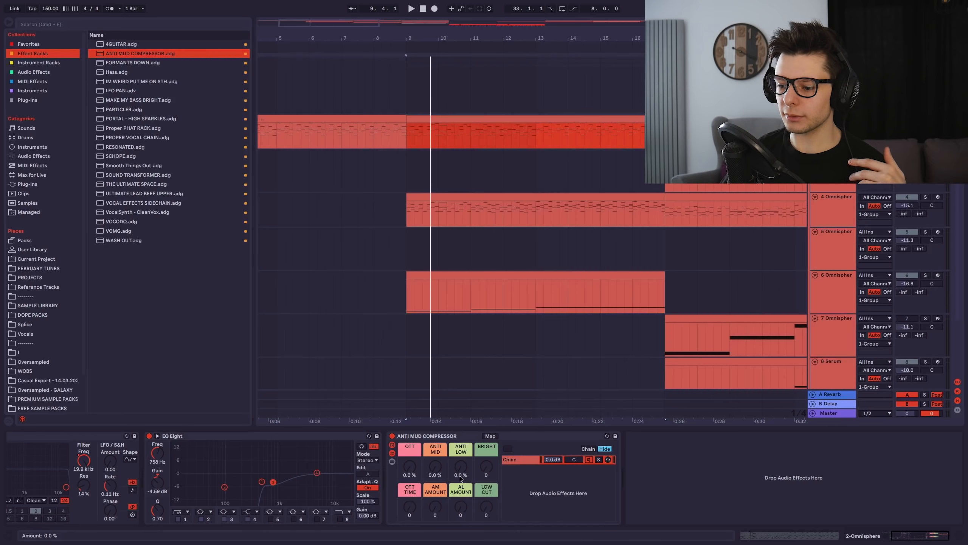
- Hide the rack's chain view and raise its OTT, OTT TIME and BRIGHT macros on the 2-Omnisphere track
click(392, 453)
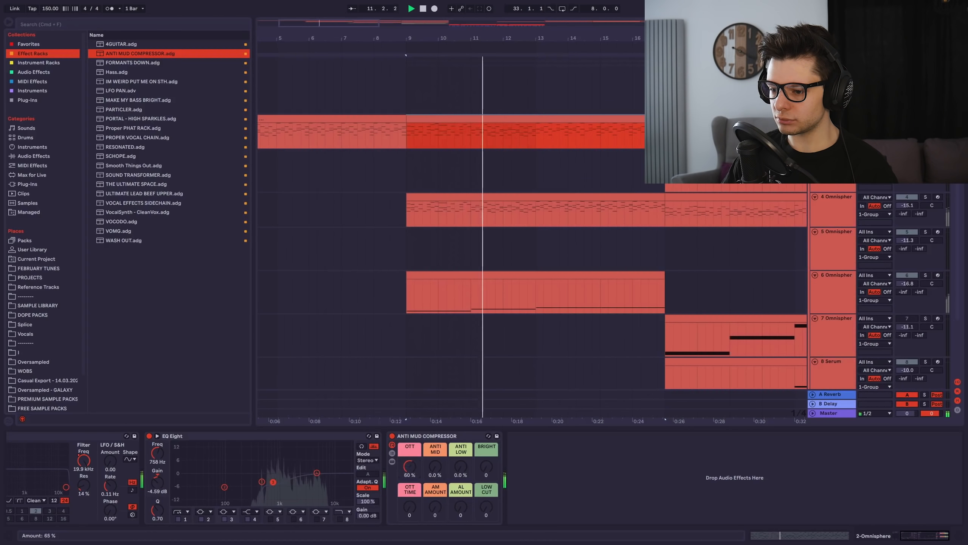
drag(409, 508, 409, 458)
drag(486, 466, 486, 439)
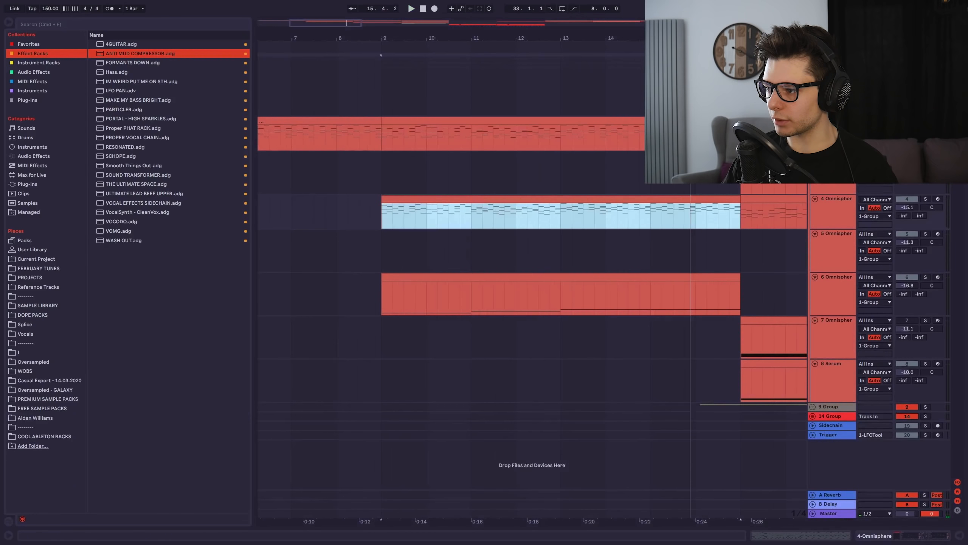
- Solo the 4-Omnisphere track, move it up directly below 2-Omnisphere and play it
click(925, 199)
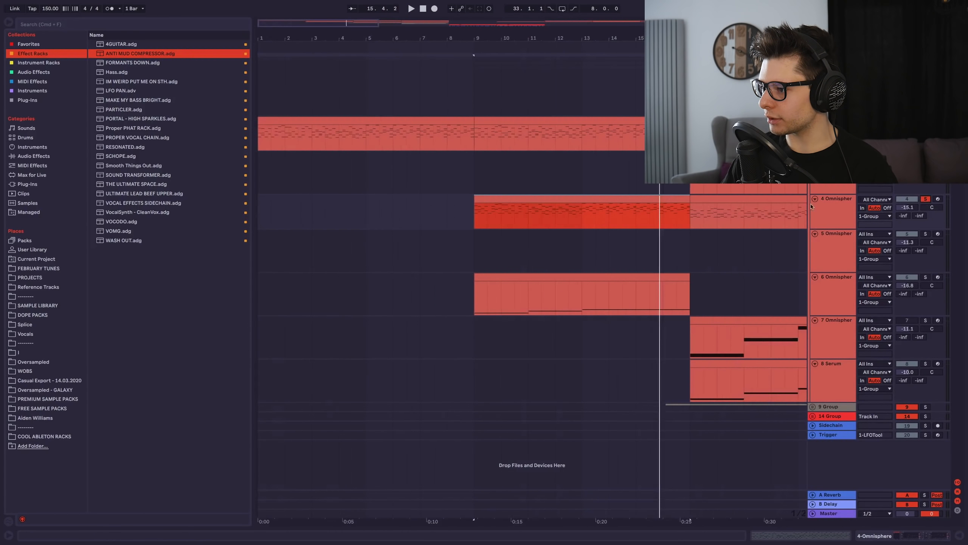
drag(833, 210, 832, 165)
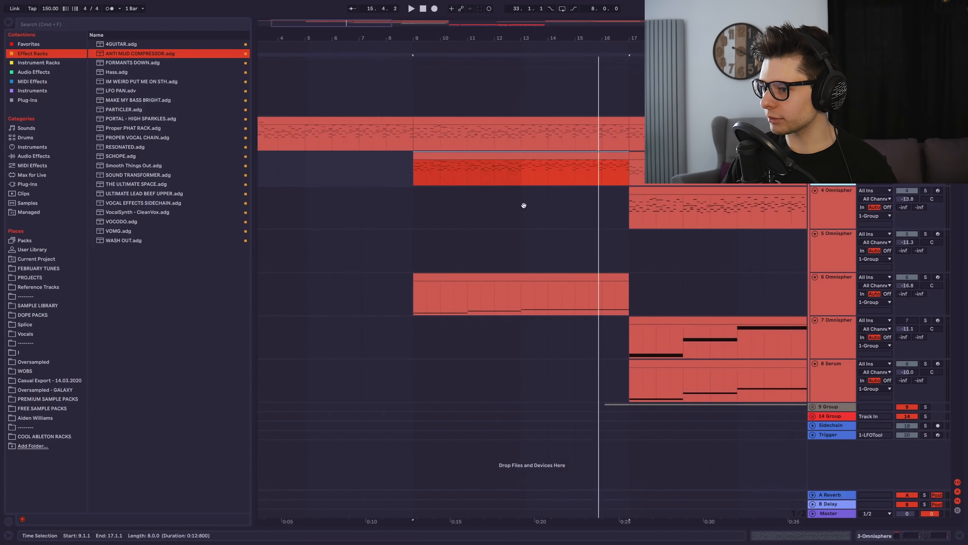
key(space)
click(925, 541)
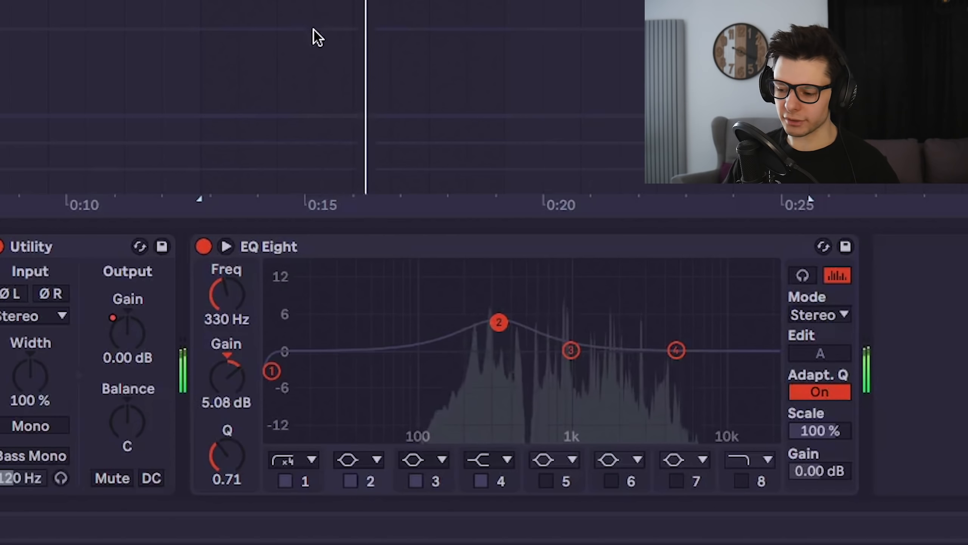
- Set the 330 Hz EQ Eight band on 3-Omnisphere to -2.11 dB and the rack's OTT macro to 14%
drag(495, 321, 496, 318)
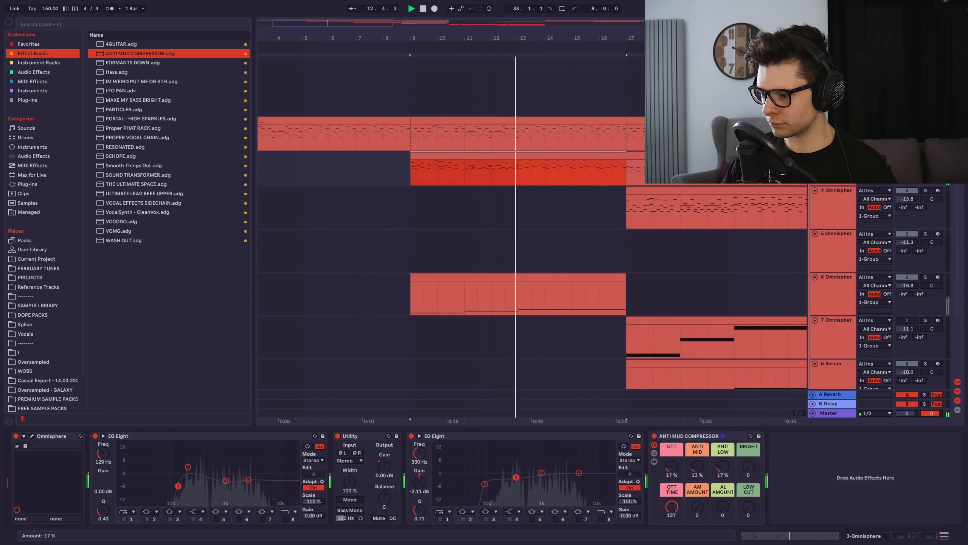
drag(671, 466, 672, 468)
key(space)
- Switch 3-Omnisphere's second EQ Eight to M/S mode and low-cut its side channel, then audition it
click(630, 460)
click(637, 484)
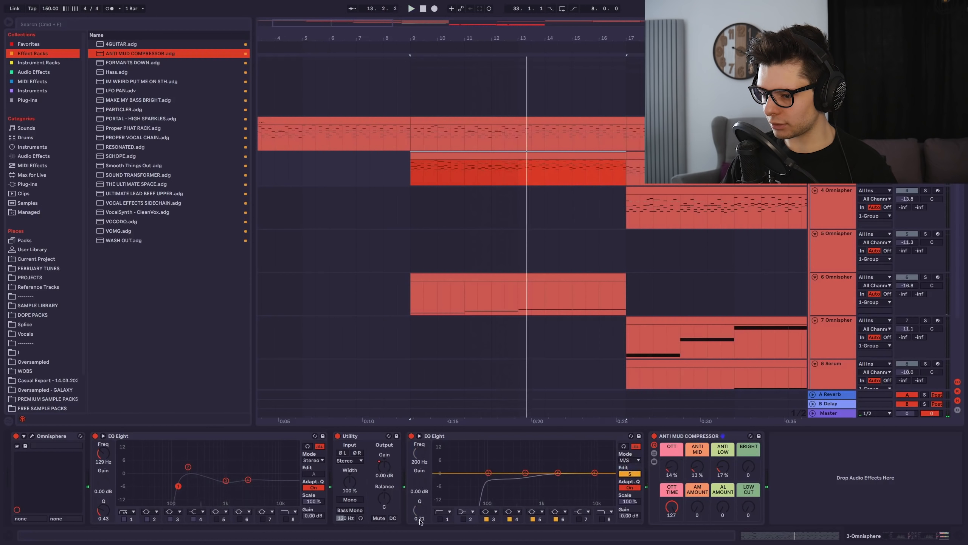
drag(506, 486, 519, 483)
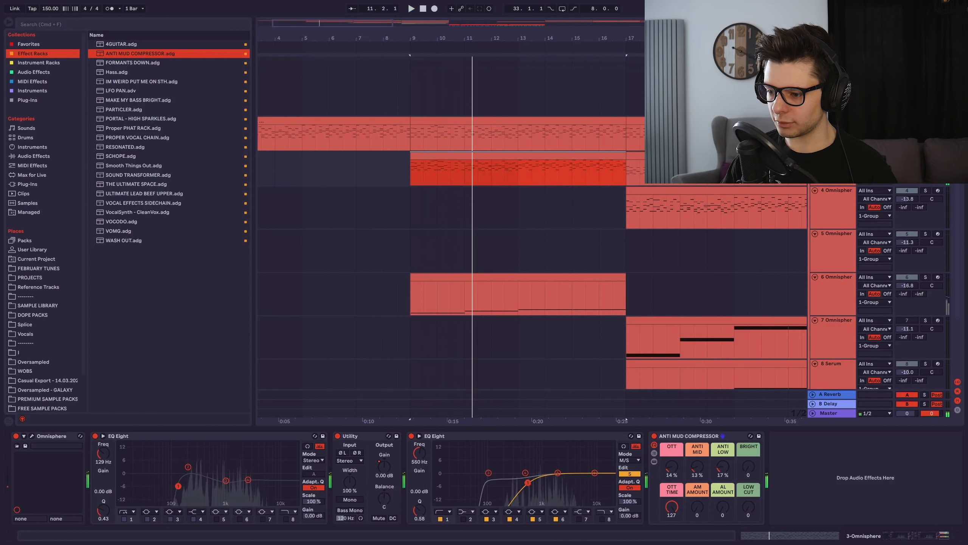
key(space)
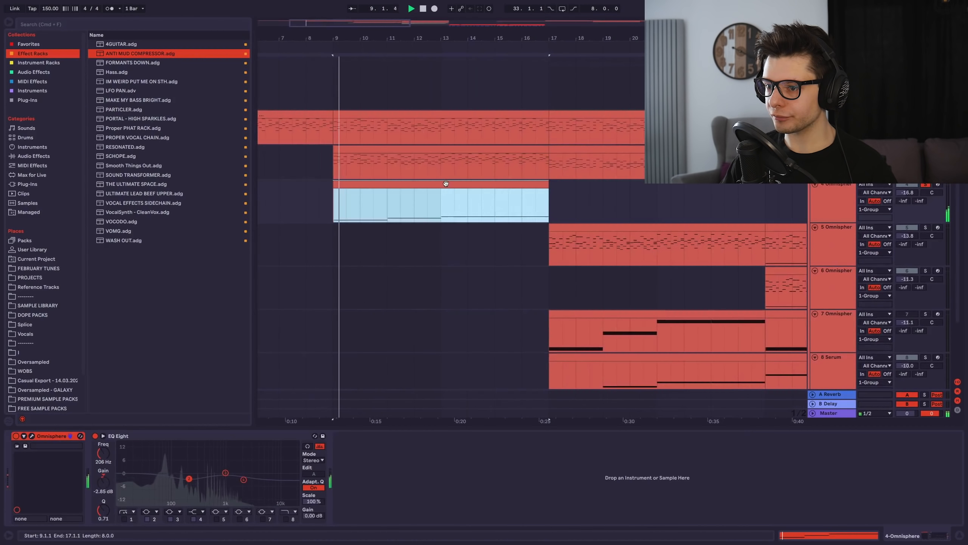
- Select the clip on 4-Omnisphere, add a second EQ Eight in M/S mode and low-cut the sides around 344 Hz
click(907, 358)
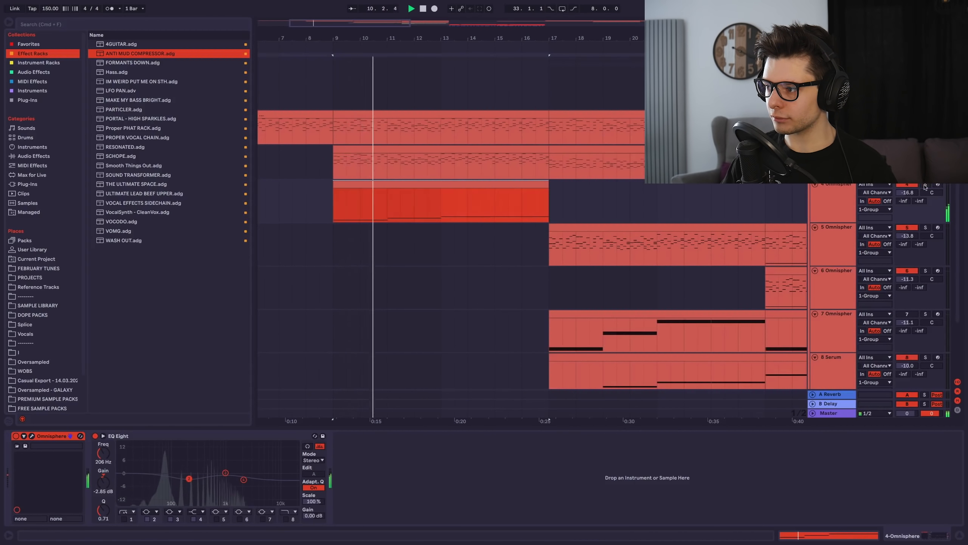
click(399, 185)
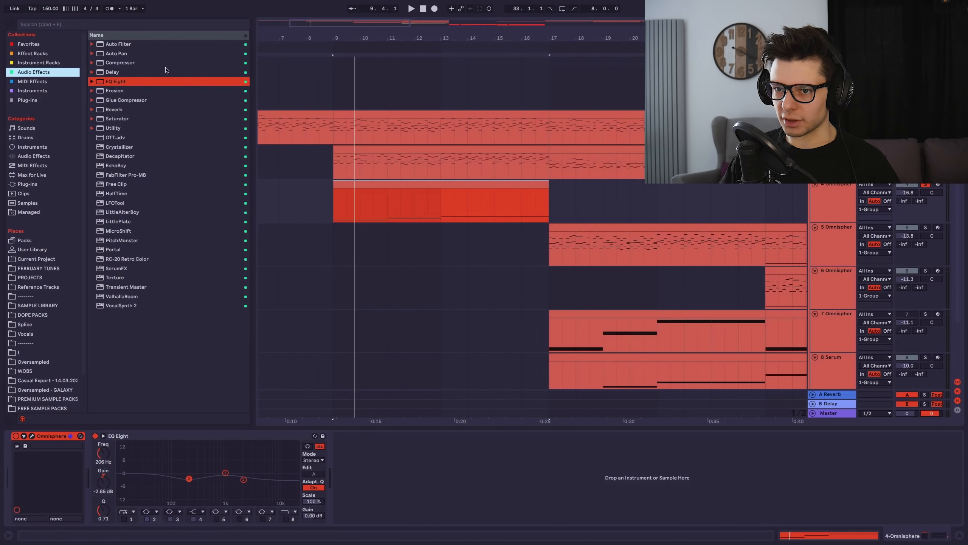
double_click(152, 81)
click(555, 460)
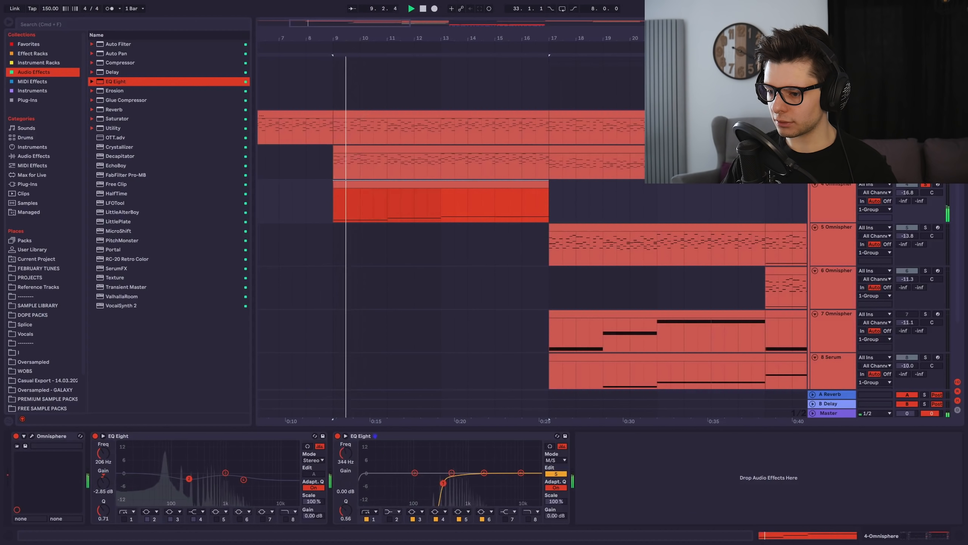
mouse_move(445, 484)
mouse_down()
mouse_move(496, 483)
mouse_move(438, 484)
mouse_move(445, 488)
mouse_up()
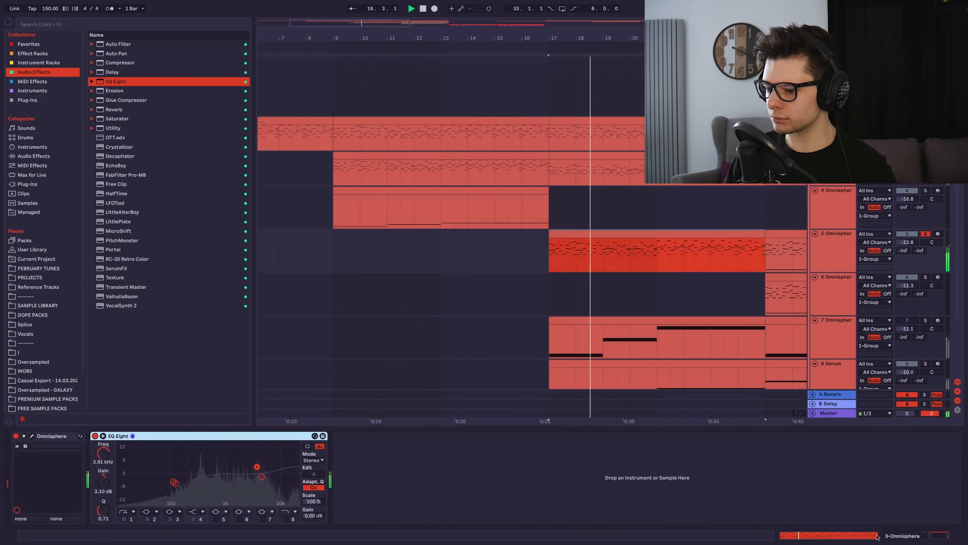
- Open the Effect Racks collection to find a rack for the 5-Omnisphere track
click(35, 73)
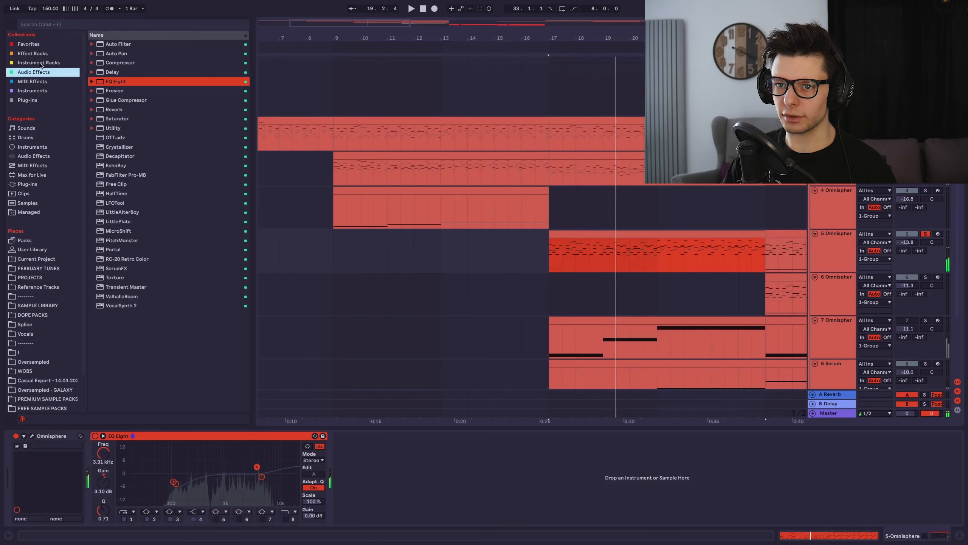
click(36, 63)
click(35, 54)
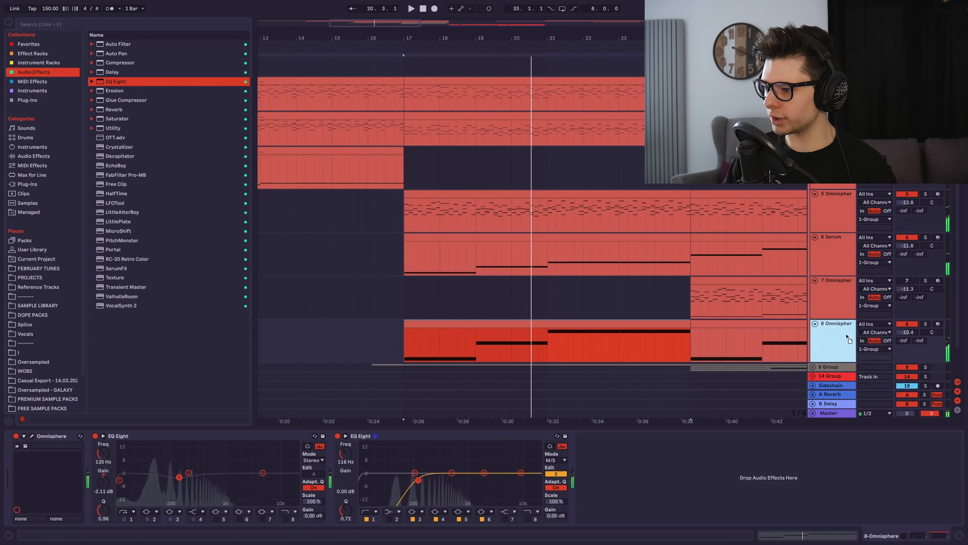
- Move the 8-Omnisphere track up directly below 6-Serum, solo it and play it
drag(849, 340, 821, 291)
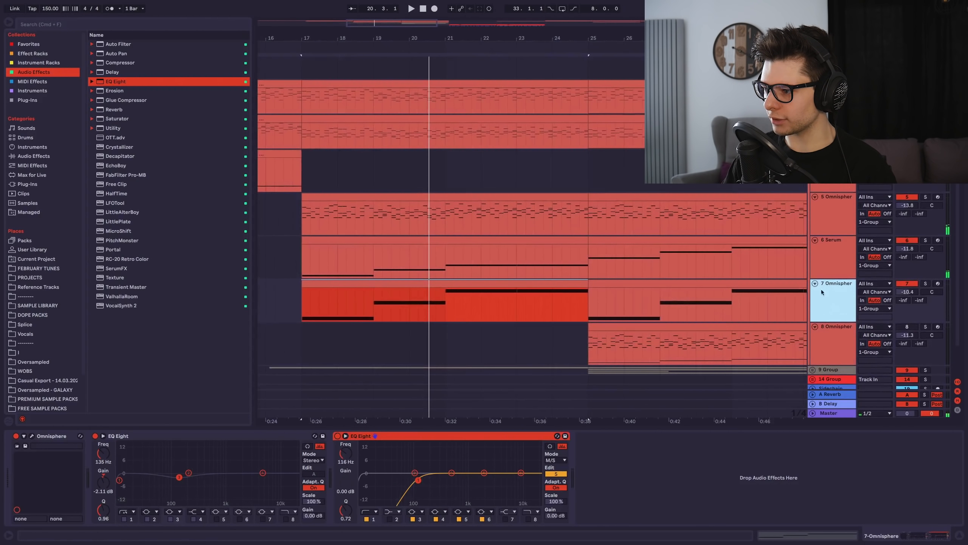
click(925, 283)
key(space)
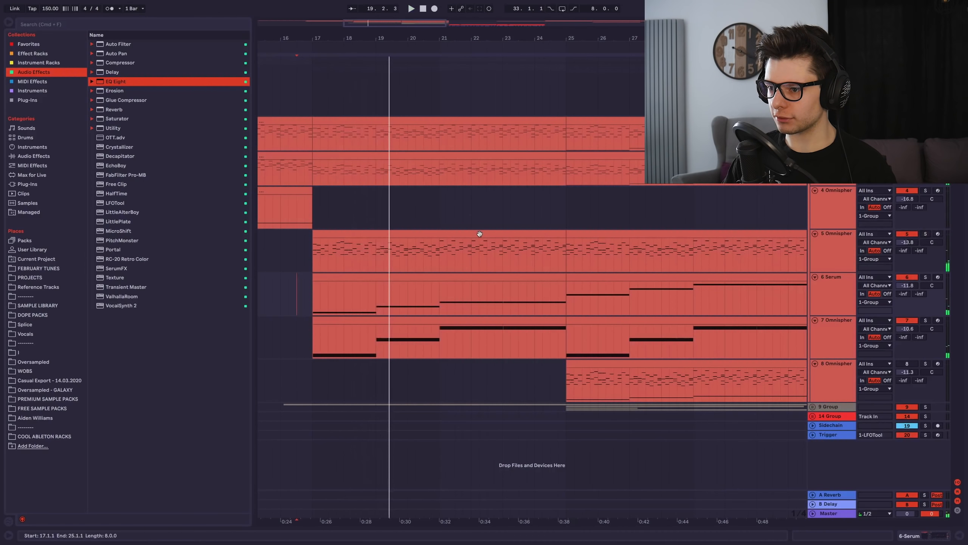
- Show the automation for the Auto Filter's Frequency on the 5-Omnisphere track and start playback
drag(479, 234, 401, 254)
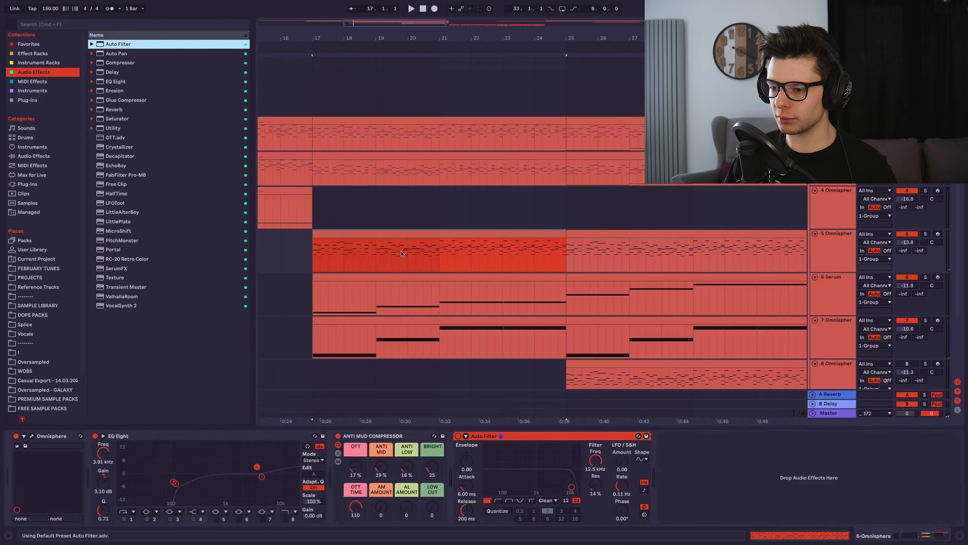
right_click(601, 465)
click(632, 474)
key(space)
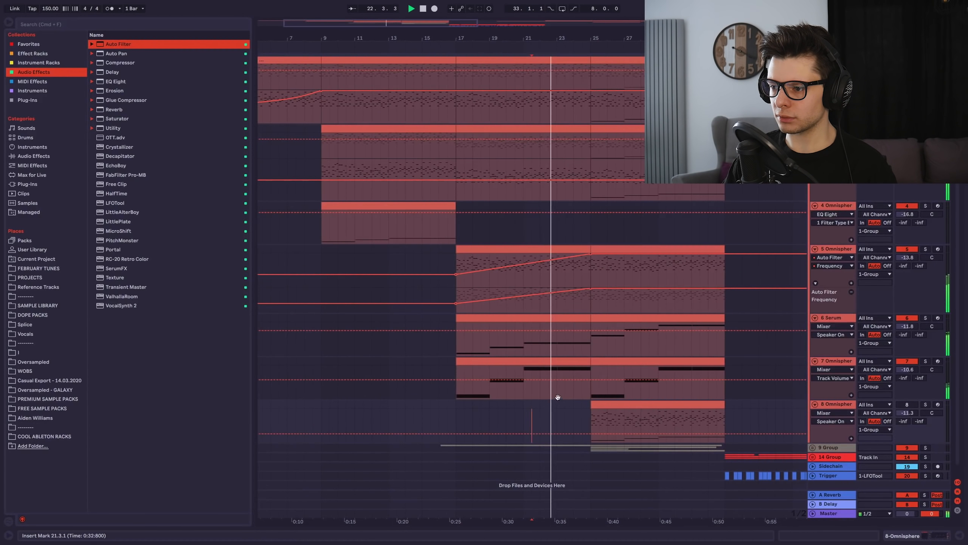
- Extend the 5-Omnisphere part back to bar 9 with its filter frequency automation rising from bar 9 to bar 17
drag(558, 397, 544, 393)
scroll(424, 295, down, 5)
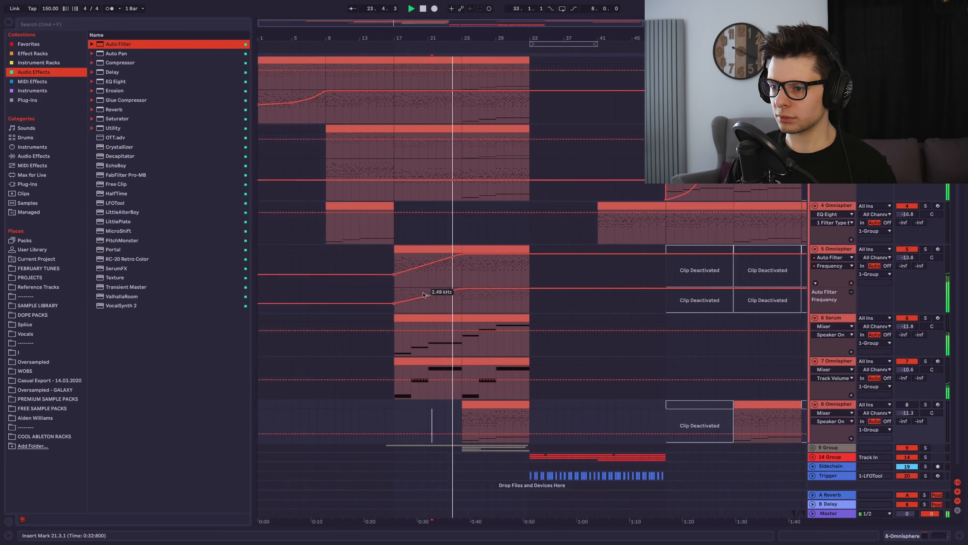
drag(424, 294, 355, 295)
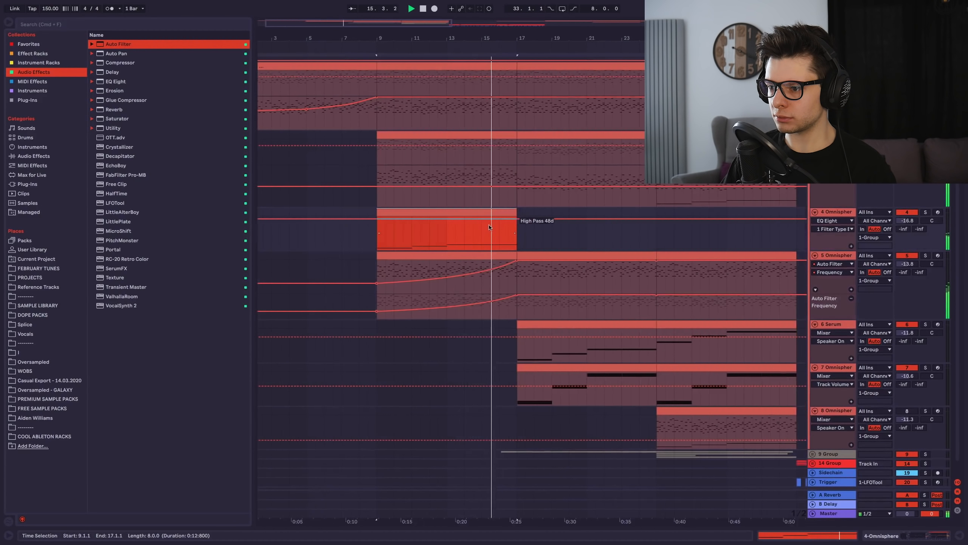
scroll(516, 238, down, 1)
scroll(515, 237, right, 2)
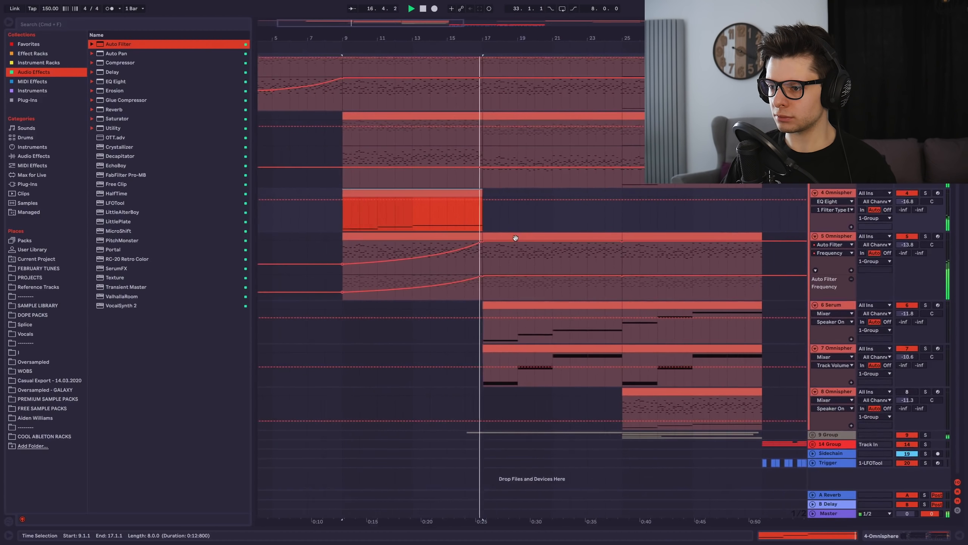
scroll(511, 249, right, 2)
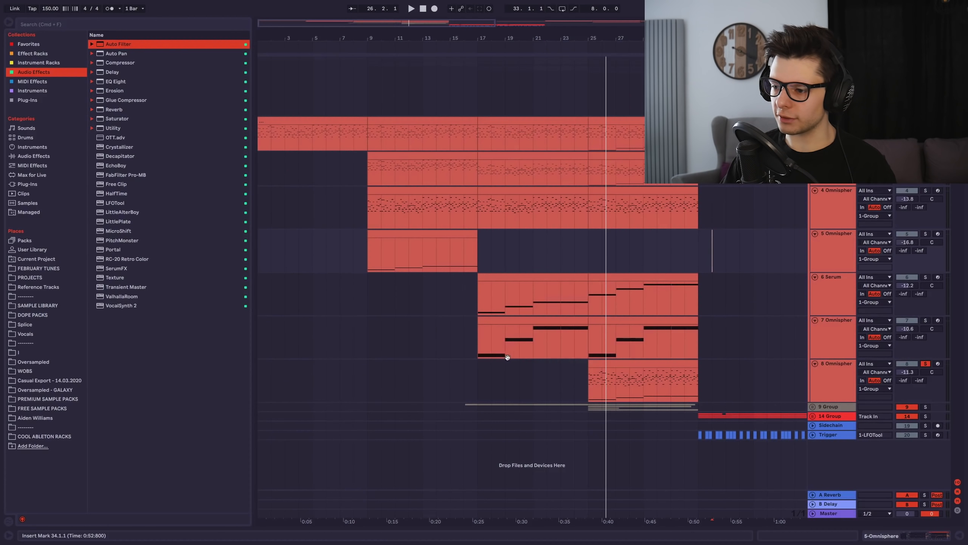
- Select the 8-Omnisphere clip that starts at bar 25 and show the track's device chain
drag(507, 357, 605, 328)
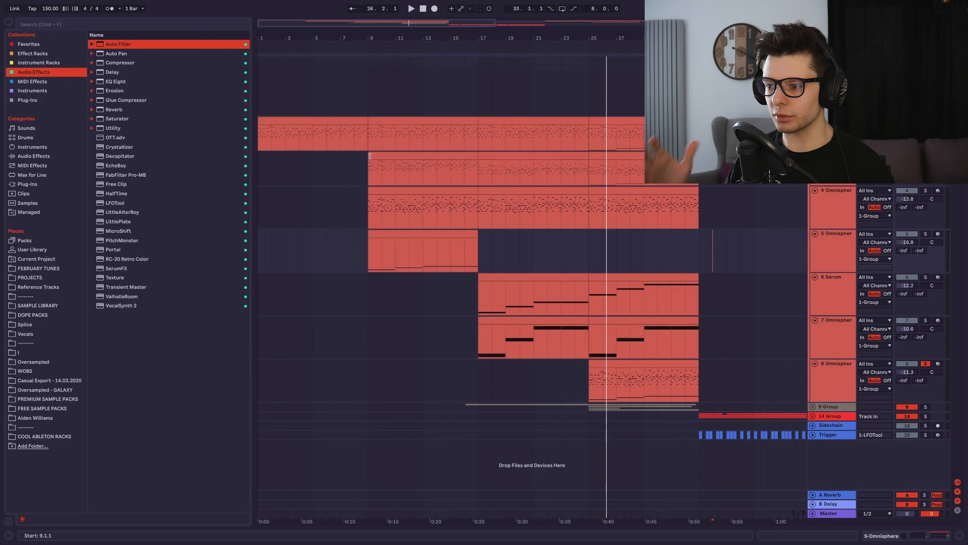
click(671, 362)
scroll(470, 288, down, 3)
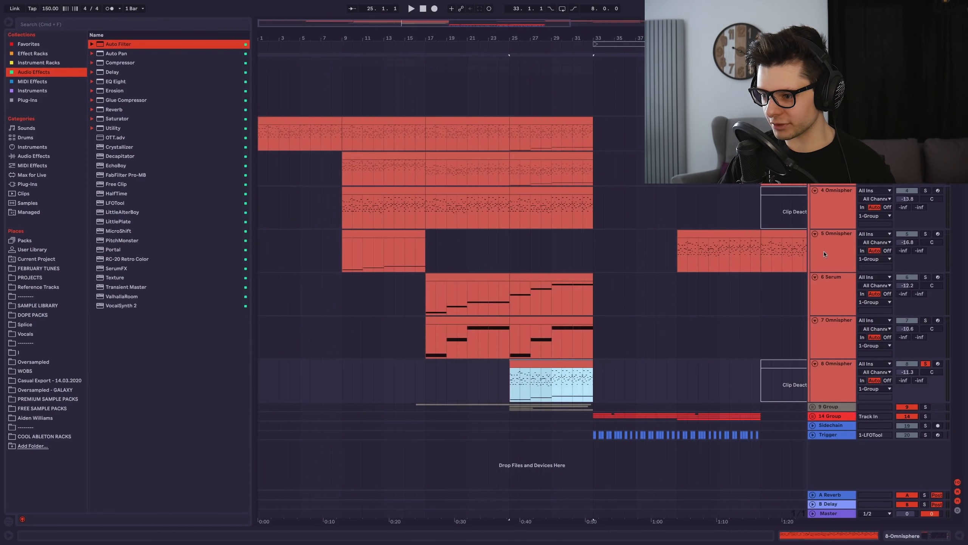
scroll(537, 366, up, 6)
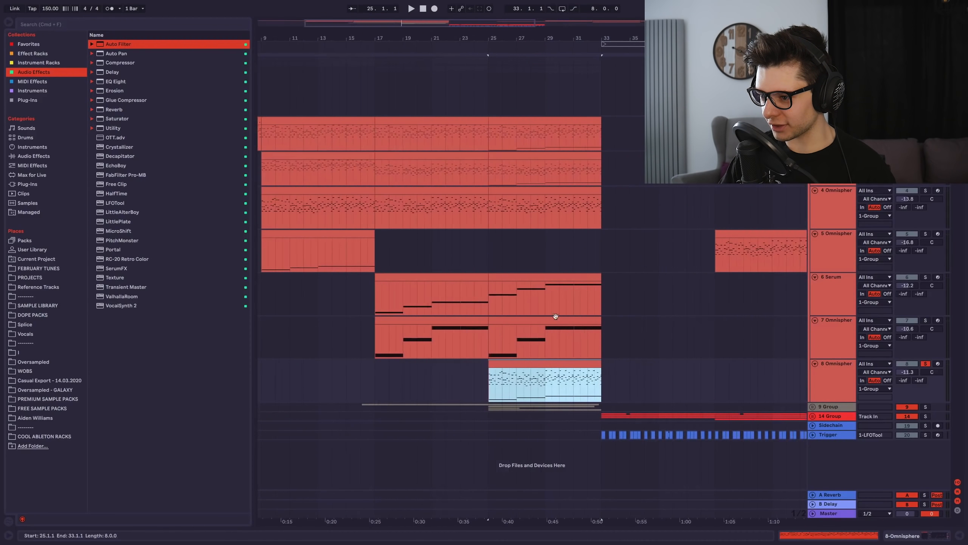
key(shift+Tab)
- Play the intro layers together from around bar 24
scroll(513, 355, down, 3)
click(501, 292)
key(space)
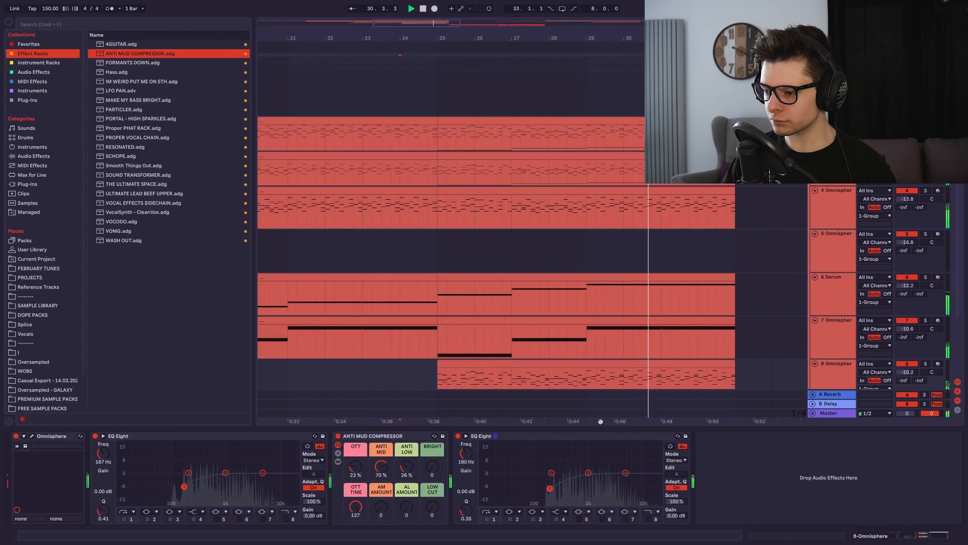
- Stop playback and open the LFOTool plug-in window from the device chain of the 1-Group track
key(super+alt+l)
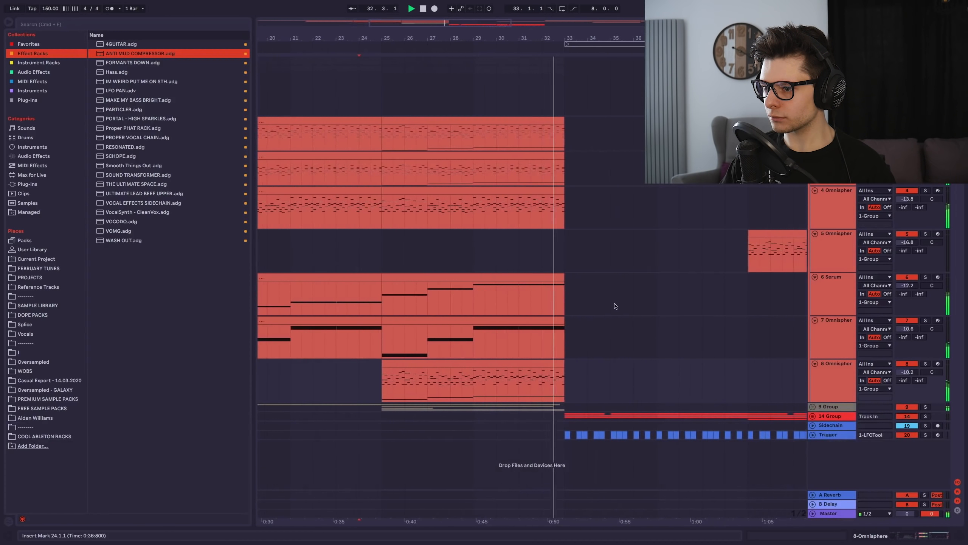
key(space)
click(833, 61)
click(958, 535)
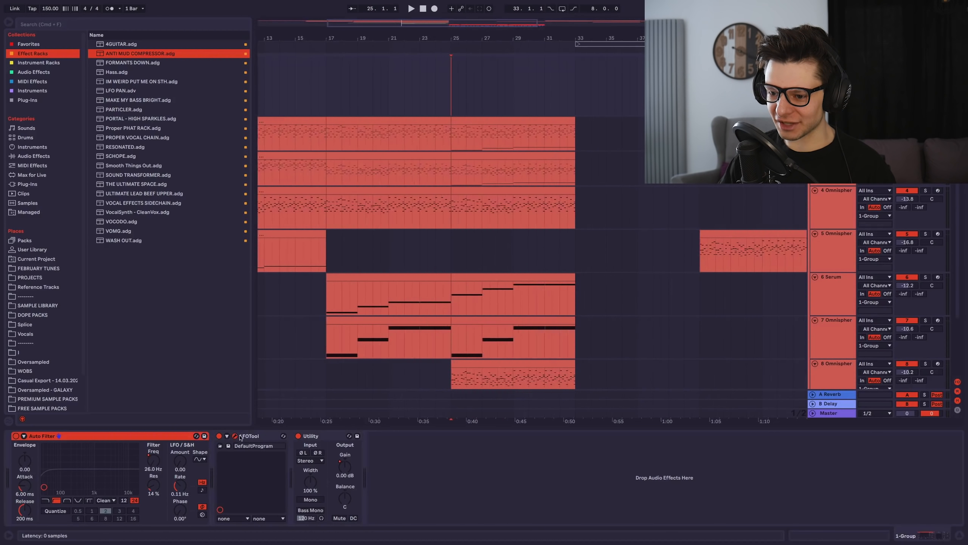
click(236, 436)
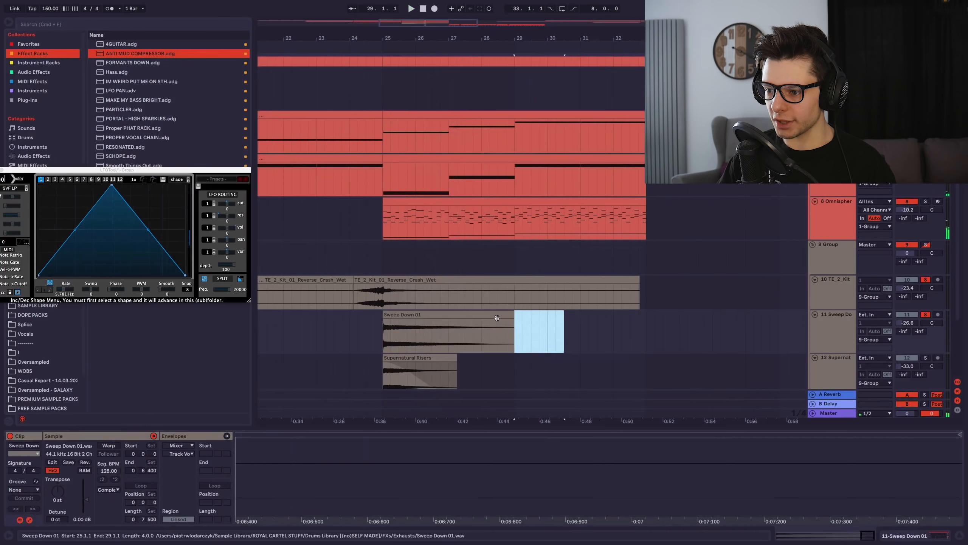
- Duplicate the Sweep Down 01 clip so that a second copy starts at bar 29
click(499, 319)
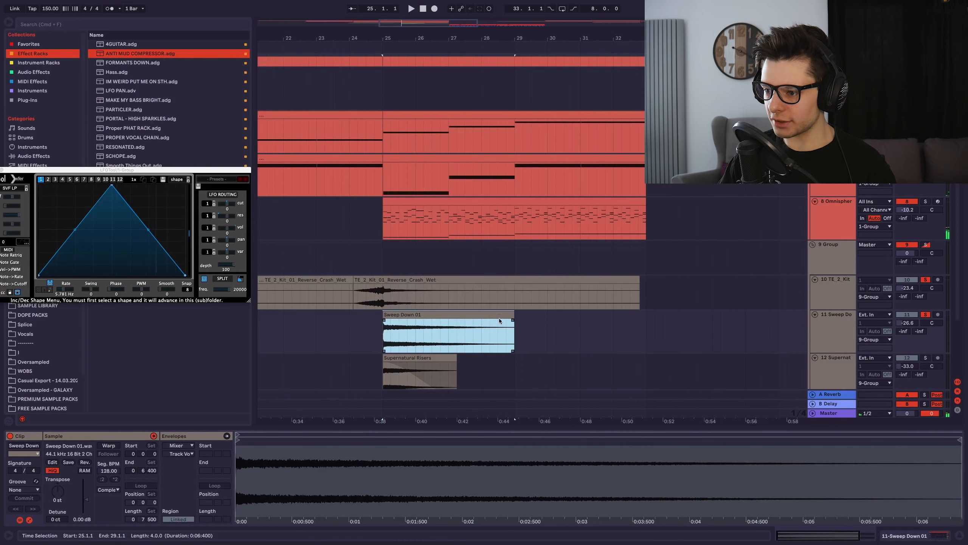
click(355, 337)
click(391, 316)
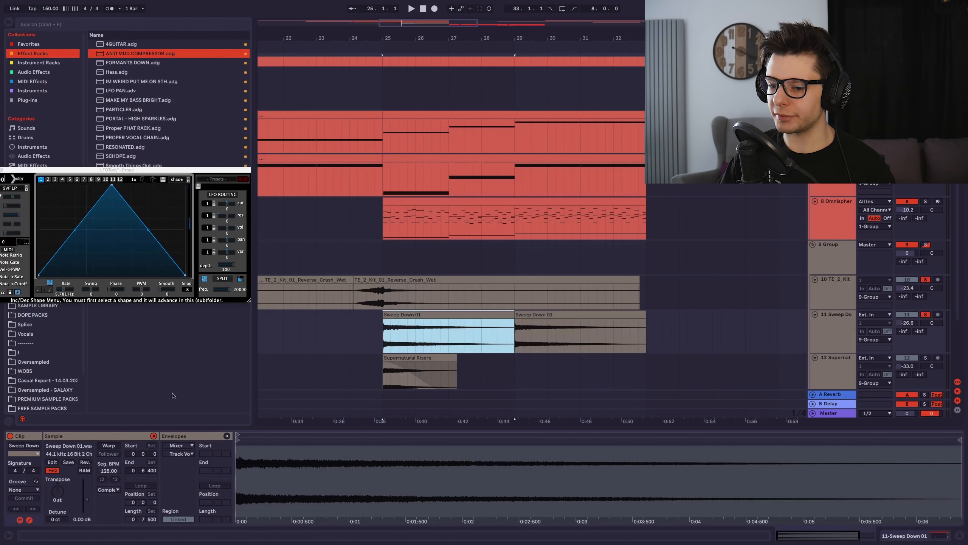
- Try warping the first Sweep Down 01 clip and shortening it to end at bar 28.3
click(108, 445)
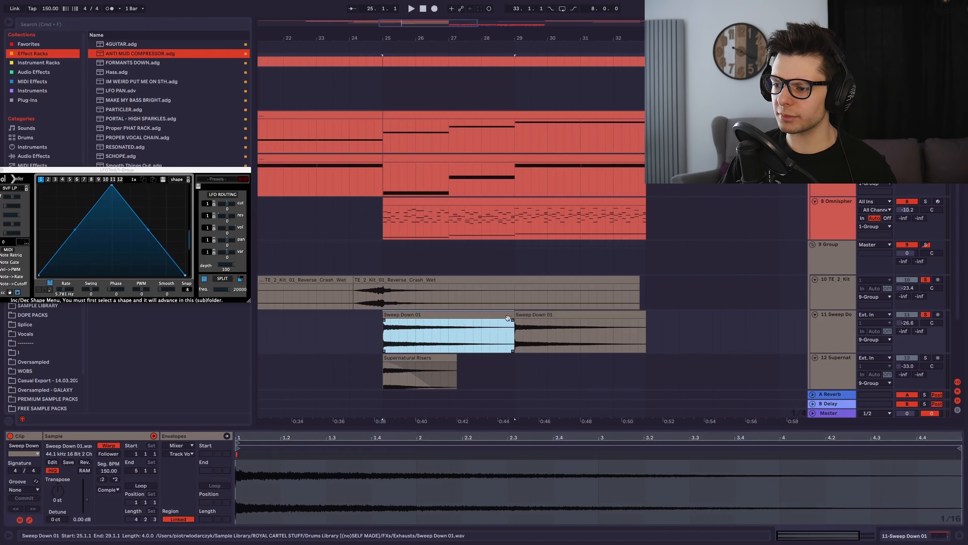
mouse_move(514, 314)
mouse_down()
mouse_move(480, 313)
mouse_move(497, 314)
mouse_up()
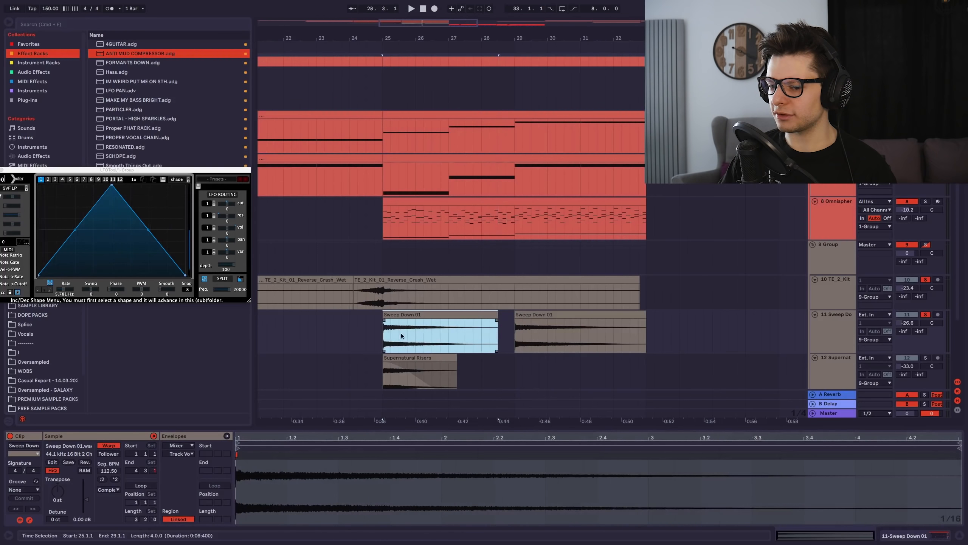
click(109, 445)
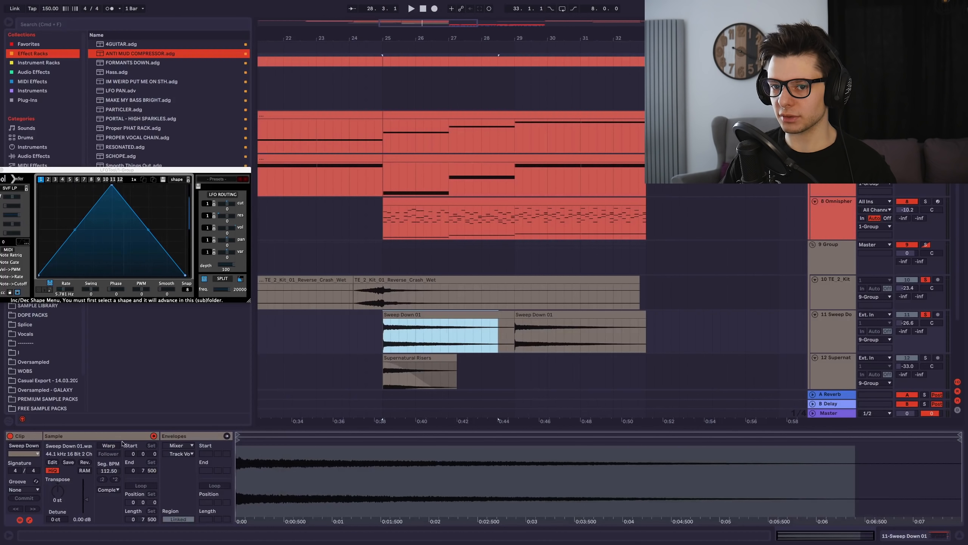
click(109, 446)
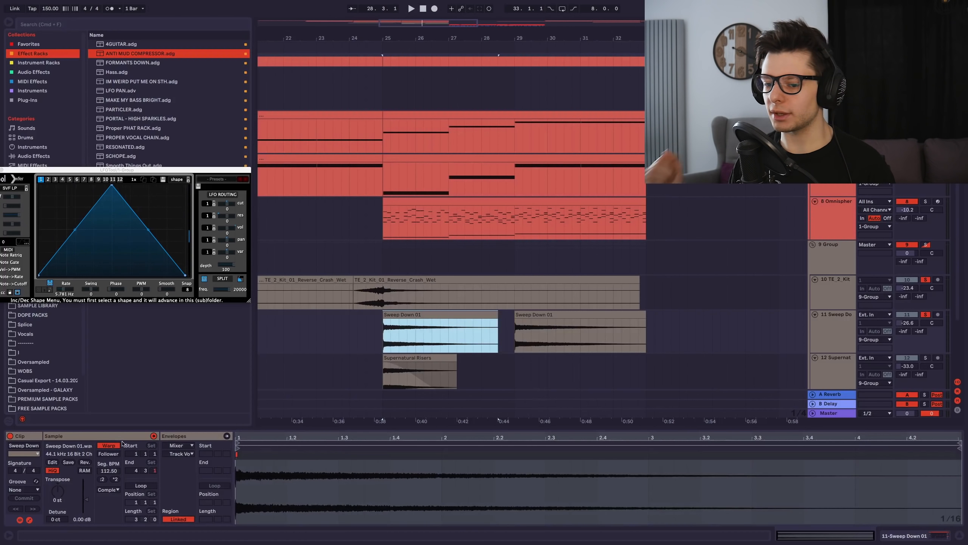
- Play the section with the crash, sweep and riser effects from around bar 25 to the drop
key(space)
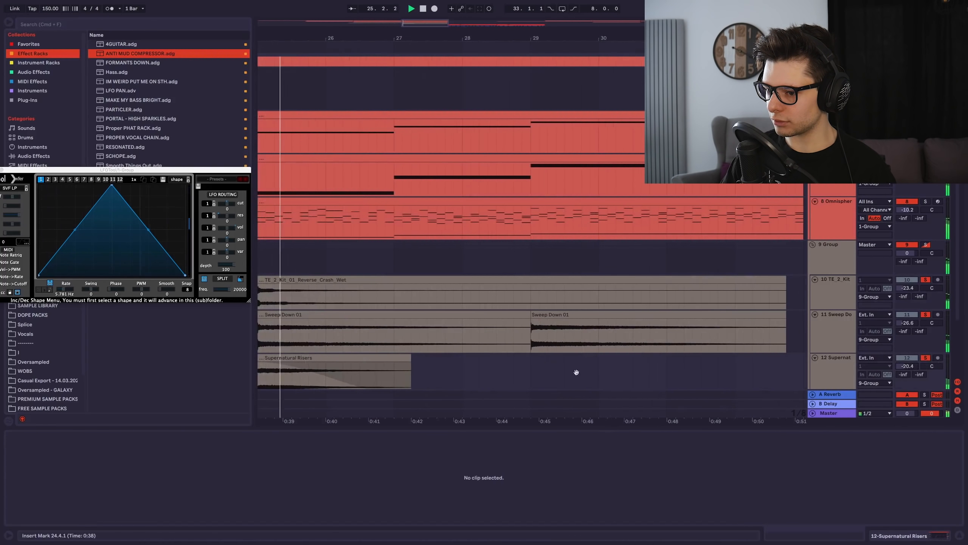
scroll(577, 372, down, 3)
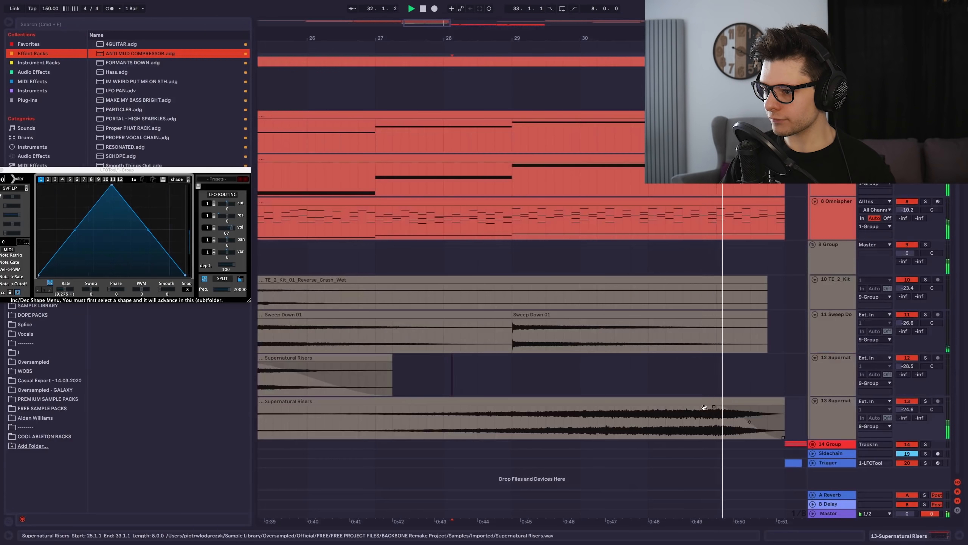
- Recolour the intro group with its tracks and clips light purple, and move the new empty audio track to the top of the arrangement
right_click(837, 443)
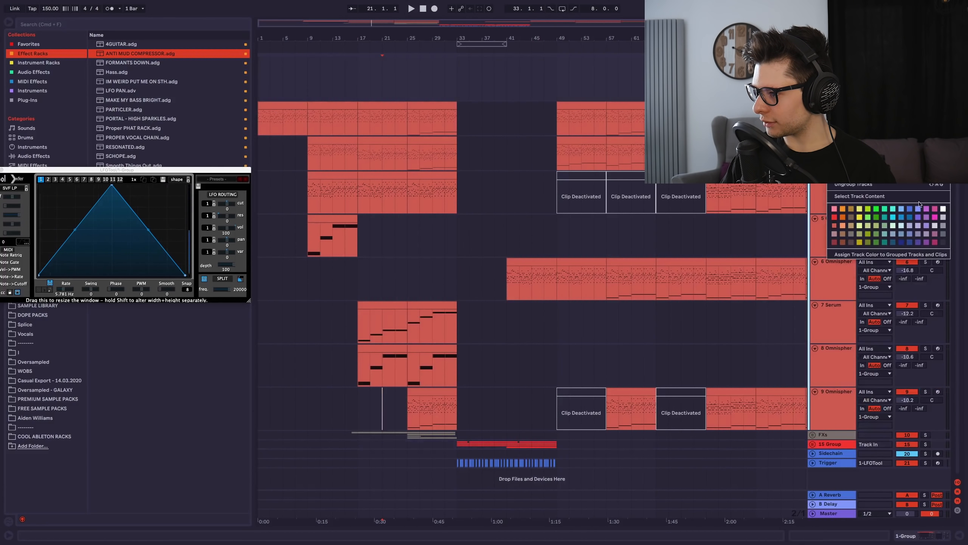
click(926, 229)
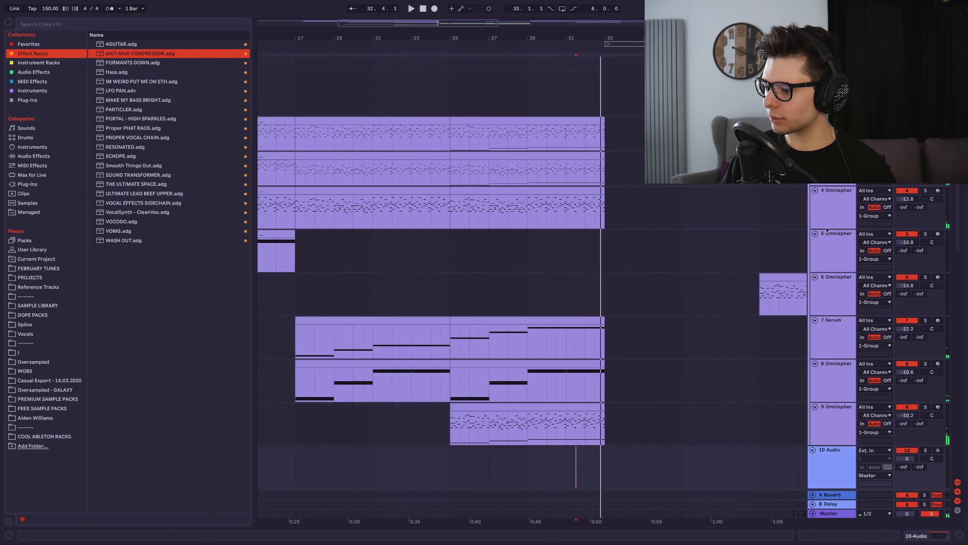
drag(844, 464, 835, 64)
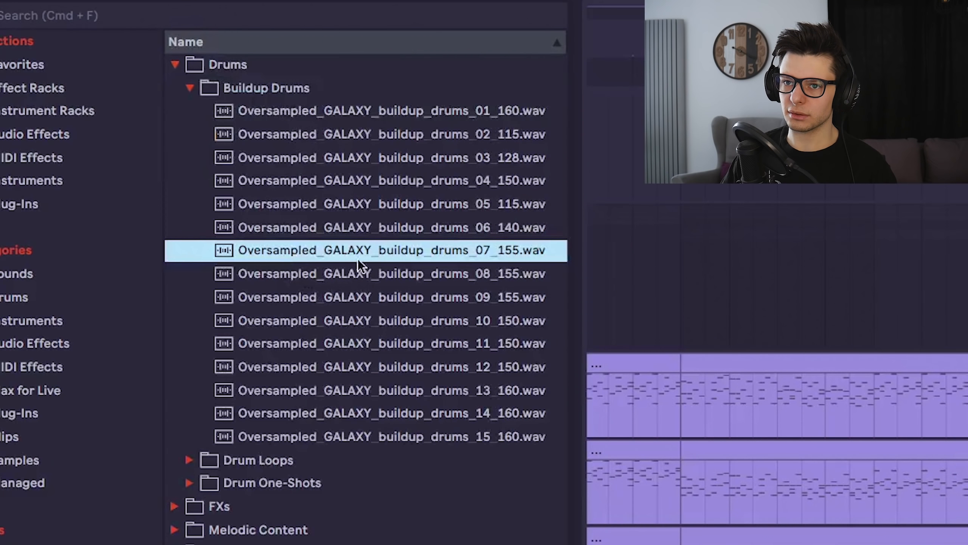
- Audition the GALAXY buildup drum samples 06_140, 05_115 and 04_150
click(365, 222)
click(431, 206)
click(462, 180)
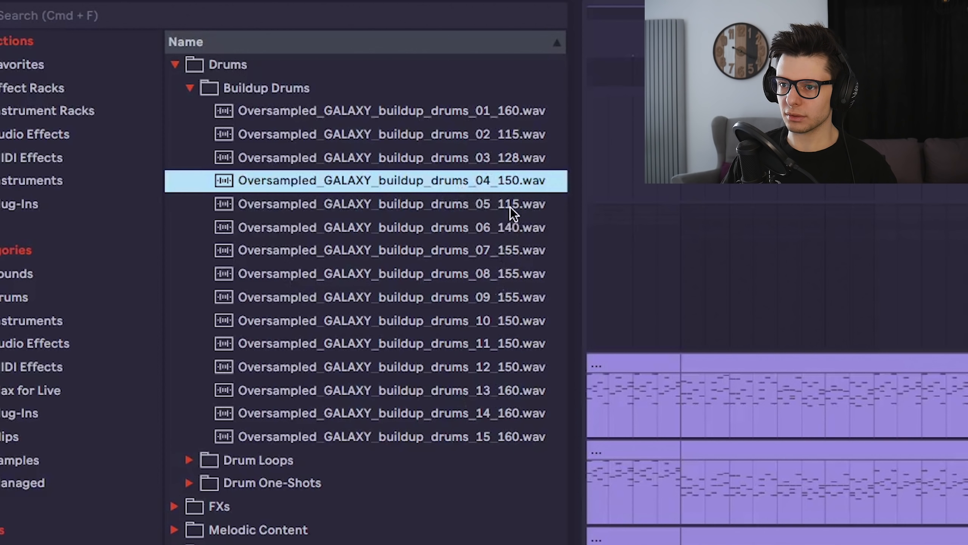
click(524, 203)
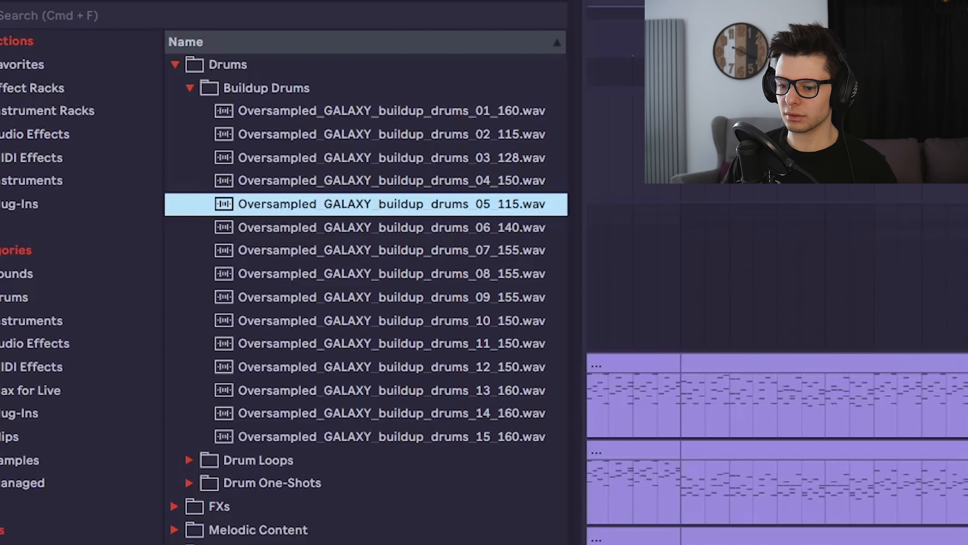
- Place Oversampled_GALAXY_buildup_drums_05_115.wav on the topmost audio track from bar 25 to bar 33 and stop playback
drag(443, 205, 967, 292)
drag(476, 134, 451, 132)
drag(452, 132, 452, 86)
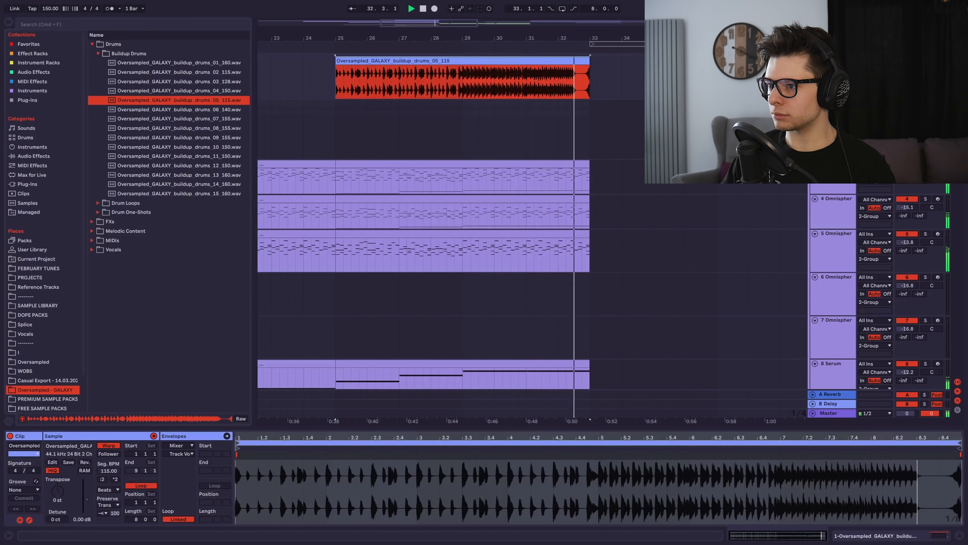
key(space)
- Replace the 808 Sub instrument on the 13-Serum track with the REESE BASS OPEN instrument rack and play it
scroll(610, 237, down, 4)
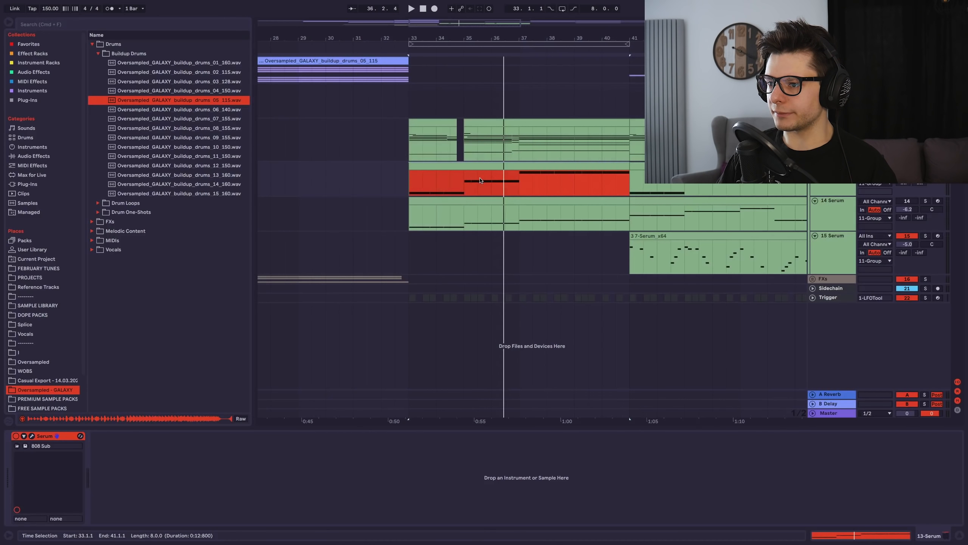
scroll(480, 180, up, 3)
click(38, 72)
click(40, 63)
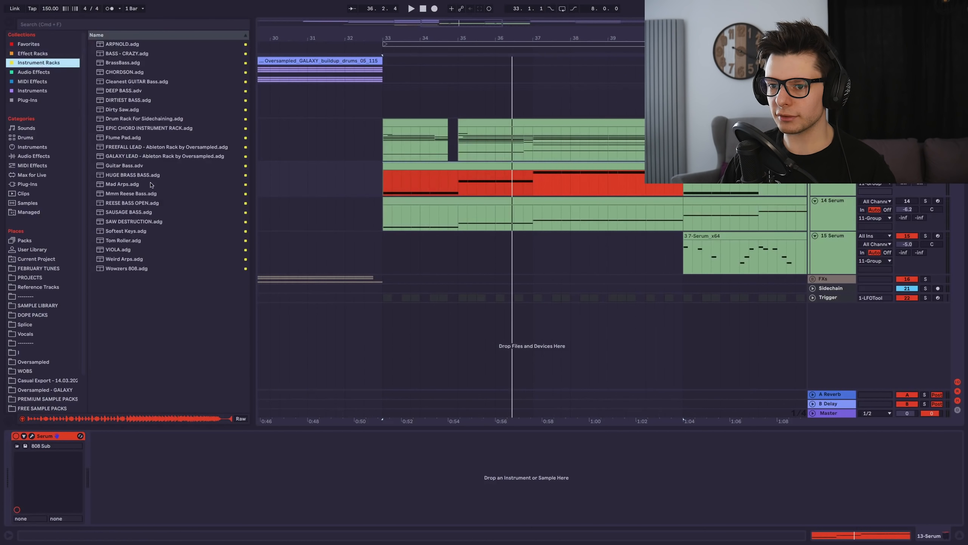
drag(132, 202, 489, 171)
key(space)
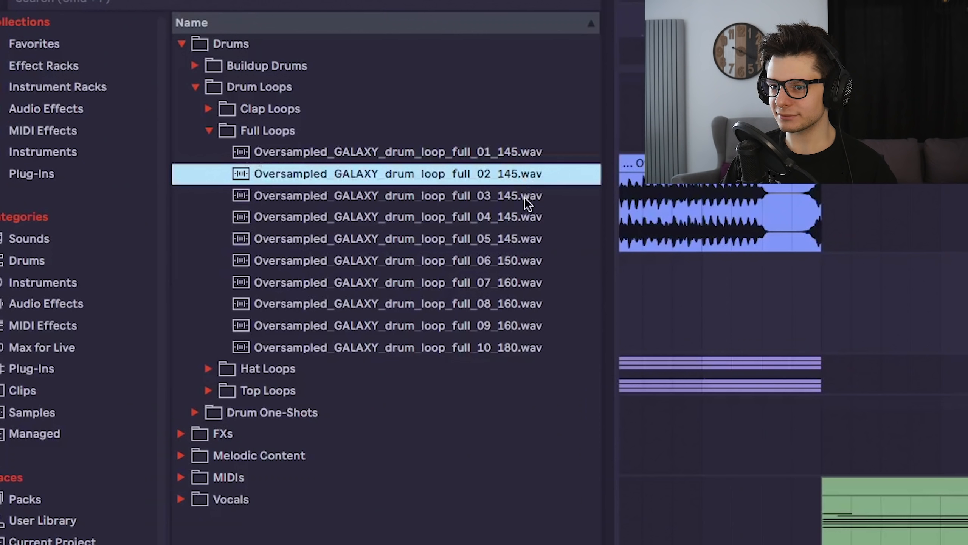
- Audition the full drum loops 03_145 and 04_145, and place Oversampled_GALAXY_drum_loop_full_04_145.wav at bar 33 below the buildup drums
click(524, 198)
click(521, 217)
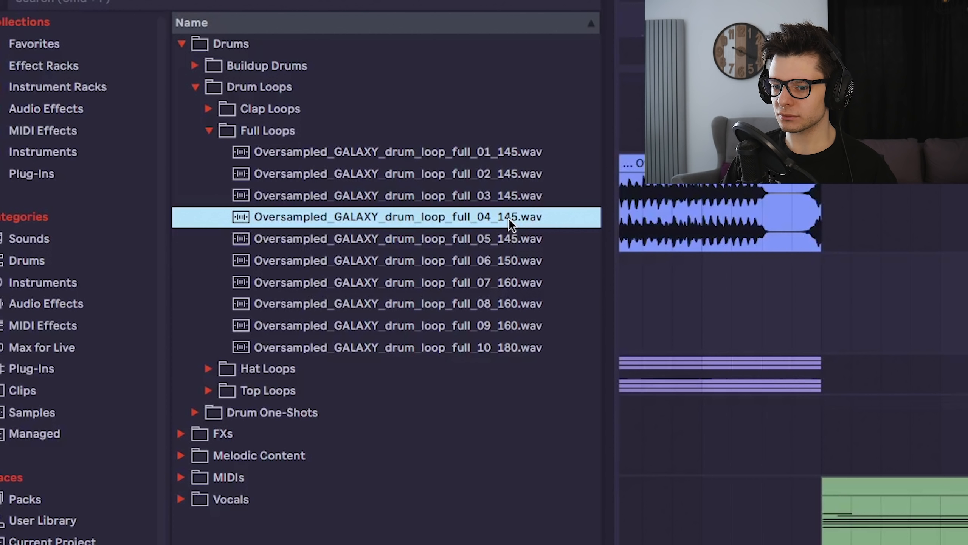
drag(509, 218, 387, 139)
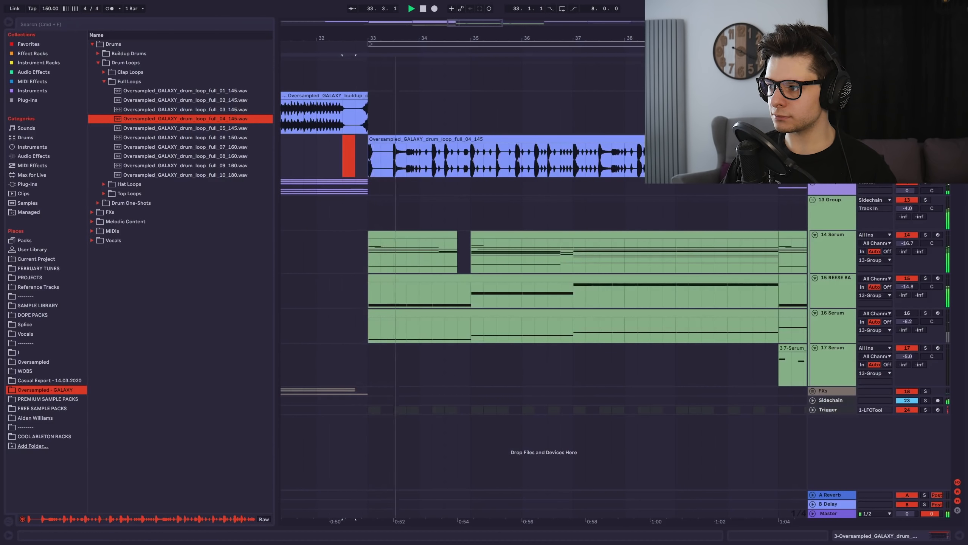
- Set the Arpeggiator rate on the 15-Serum track to 1/16 and load the PLUCK - Arp ME preset in Serum
scroll(360, 162, up, 10)
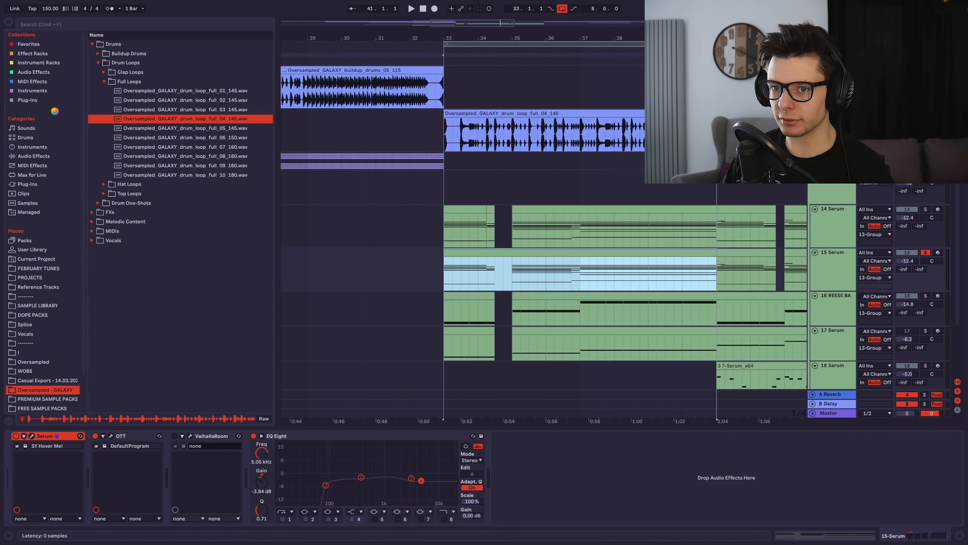
key(super+alt+p)
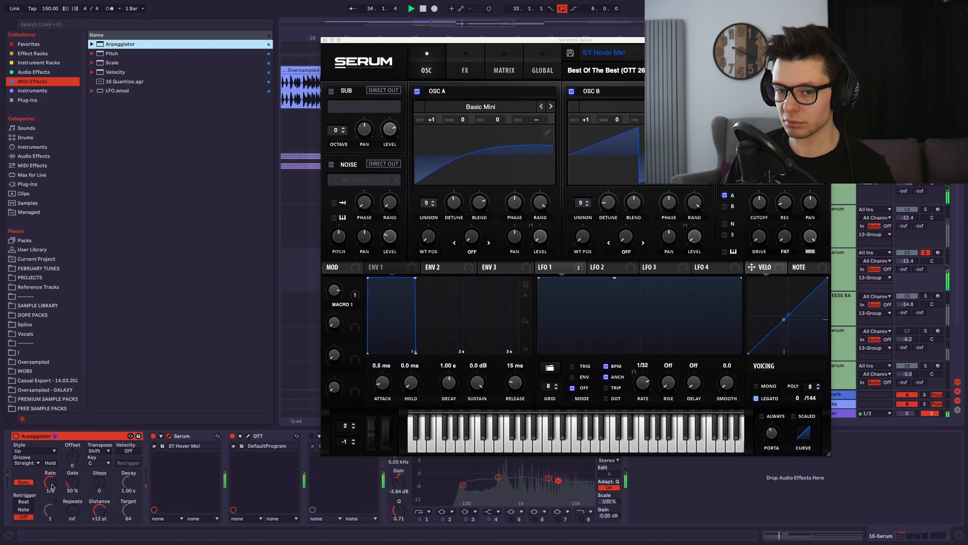
scroll(52, 487, up, 1)
click(636, 56)
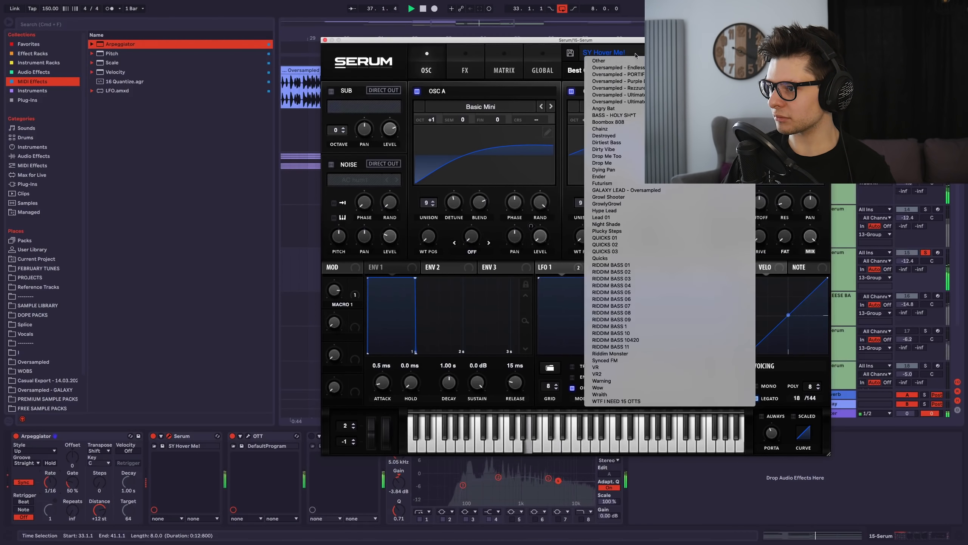
mouse_move(629, 102)
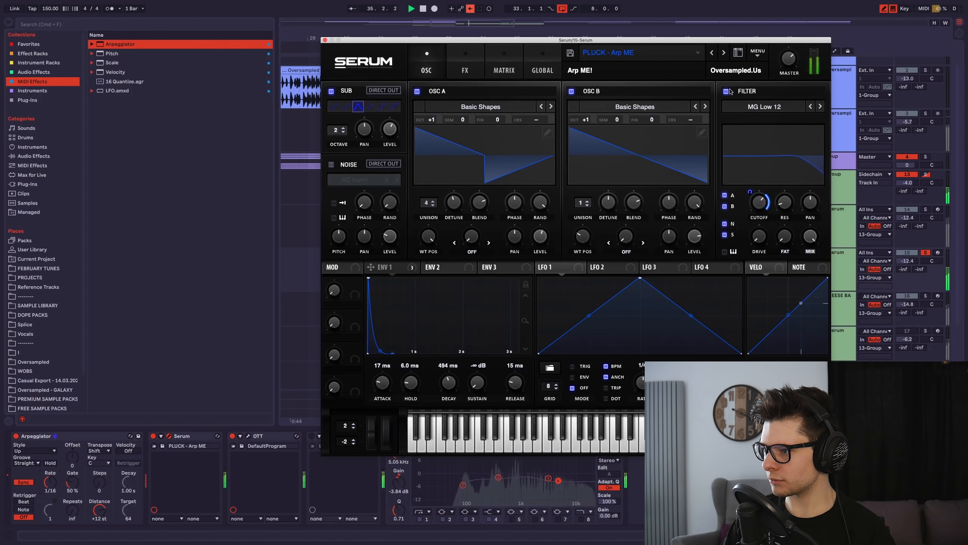
- Adjust the filter cutoff of the PLUCK - Arp ME patch in Serum and stop playback
click(726, 92)
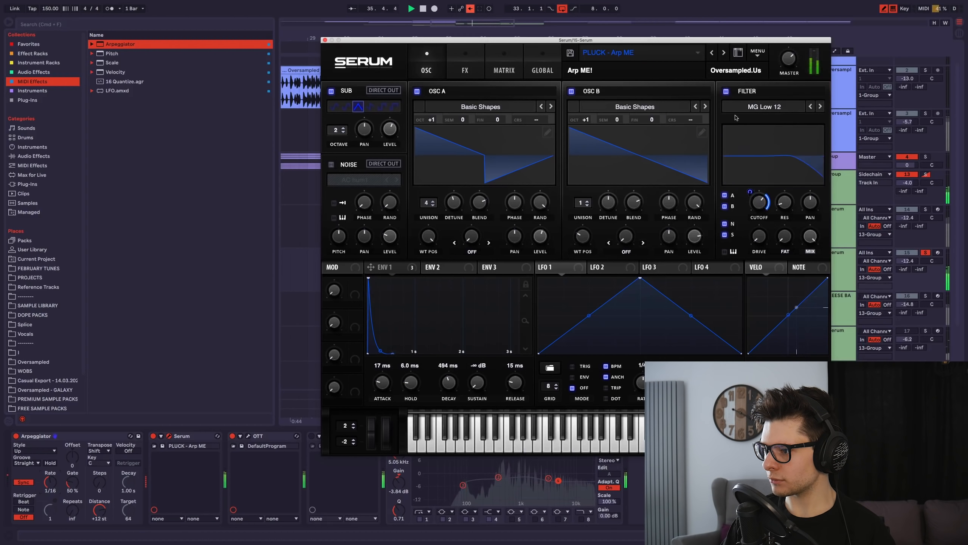
drag(760, 207, 761, 200)
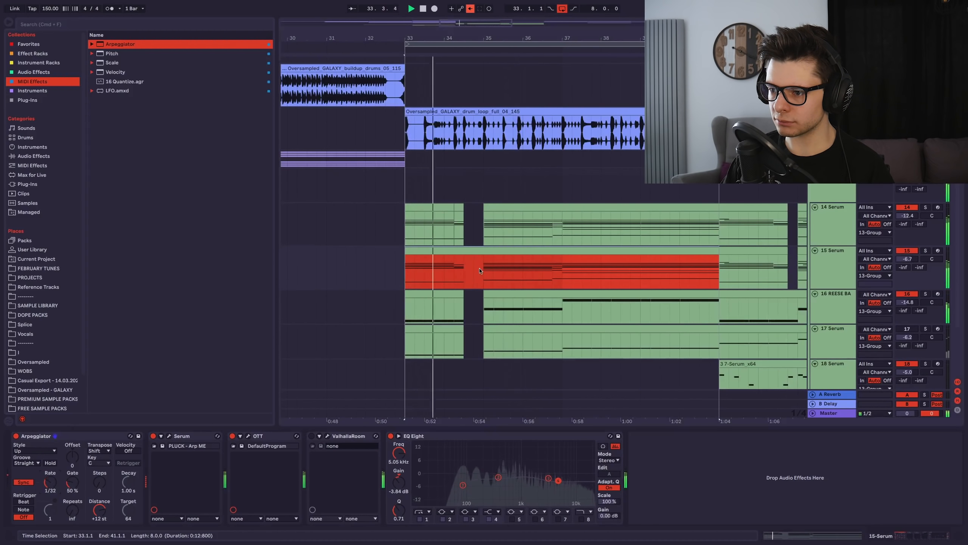
key(space)
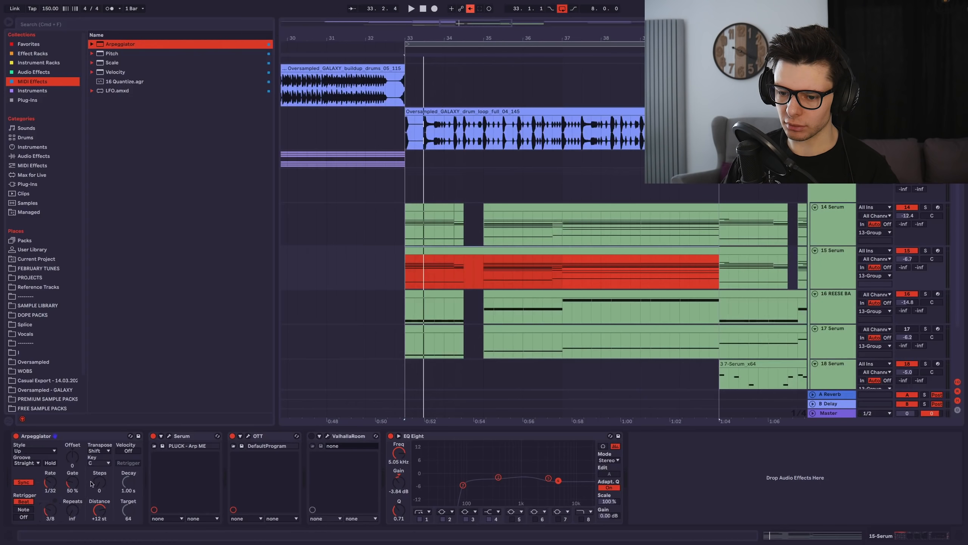
- Set the 15-Serum track's Arpeggiator to retrigger on the beat every 1/8 with a gate of 82 %
key(space)
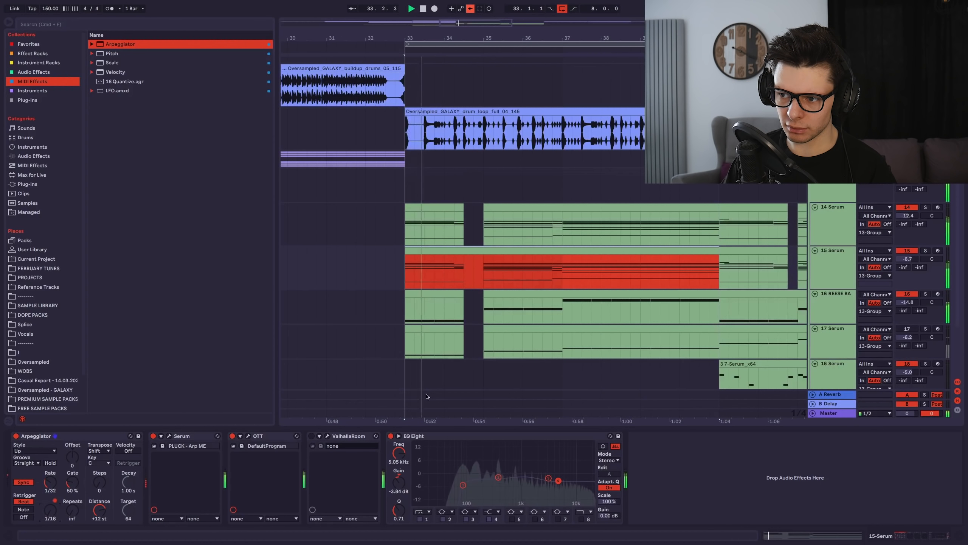
key(space)
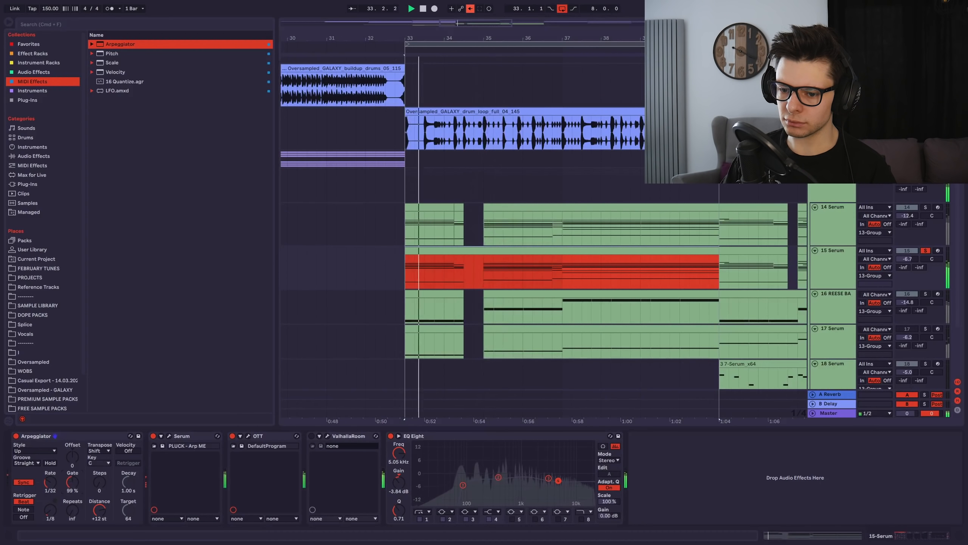
drag(73, 482, 72, 490)
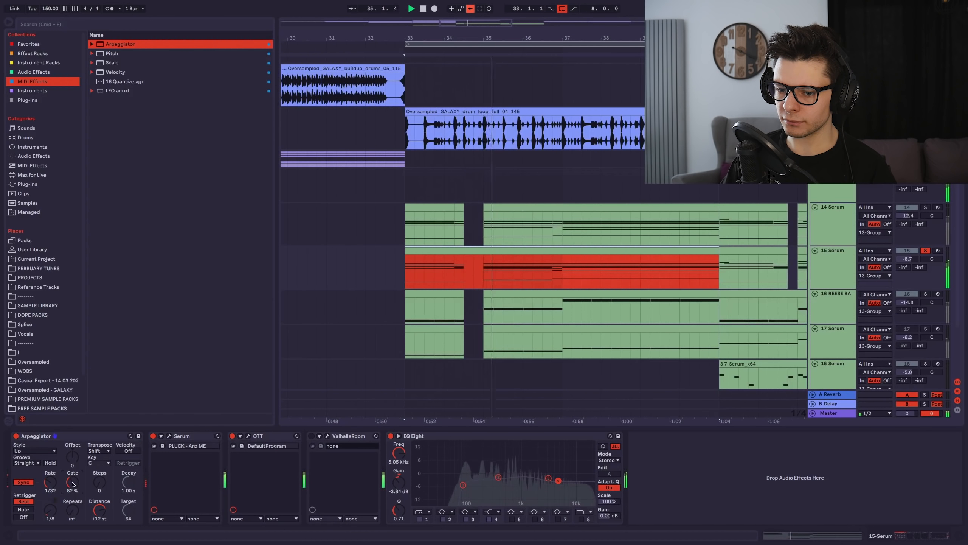
- Examine the chord notes of the 15-Serum clip in the piano roll, return to the device chain and play the arpeggio
double_click(427, 256)
drag(197, 344, 208, 343)
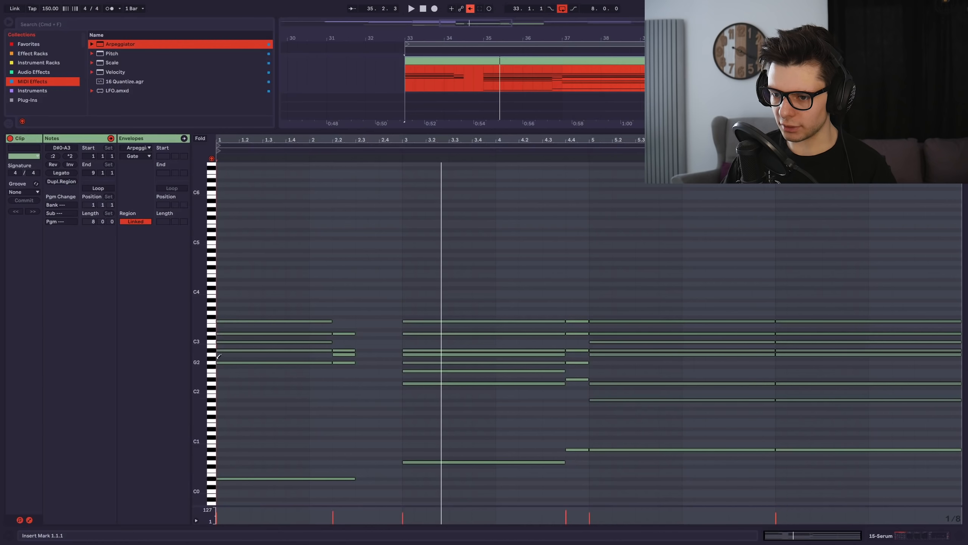
click(915, 538)
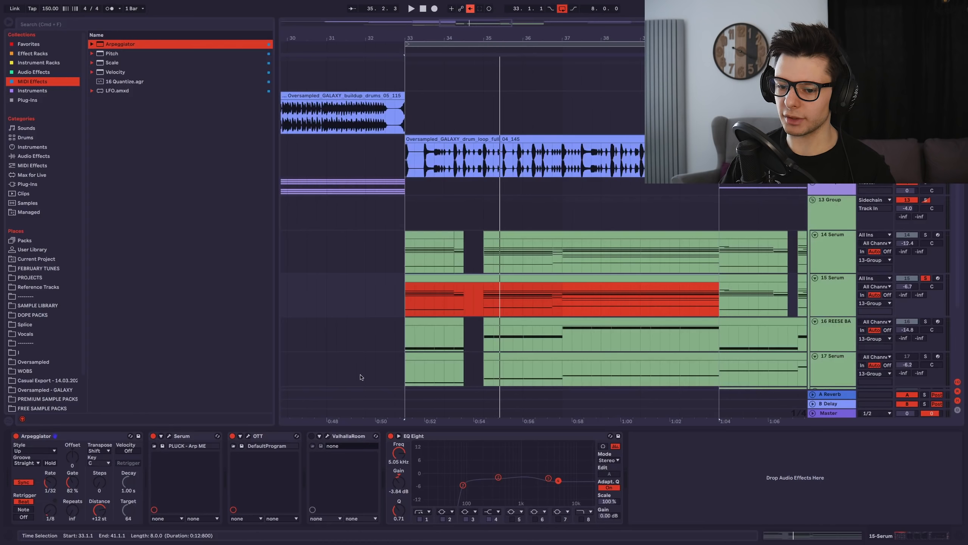
key(space)
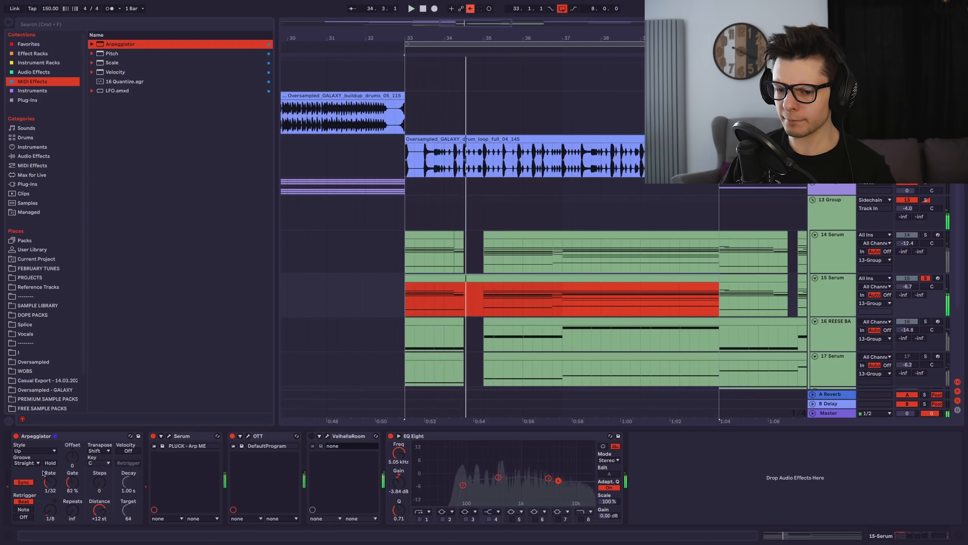
- Try the Arpeggiator with retrigger off and set oscillator A's octave to 0 in the initialised Serum patch
click(24, 516)
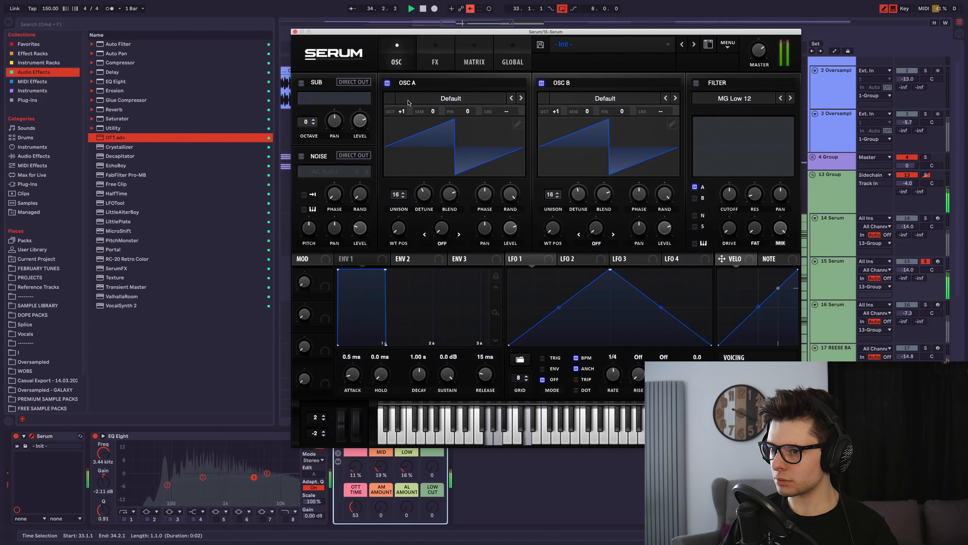
drag(402, 111, 402, 115)
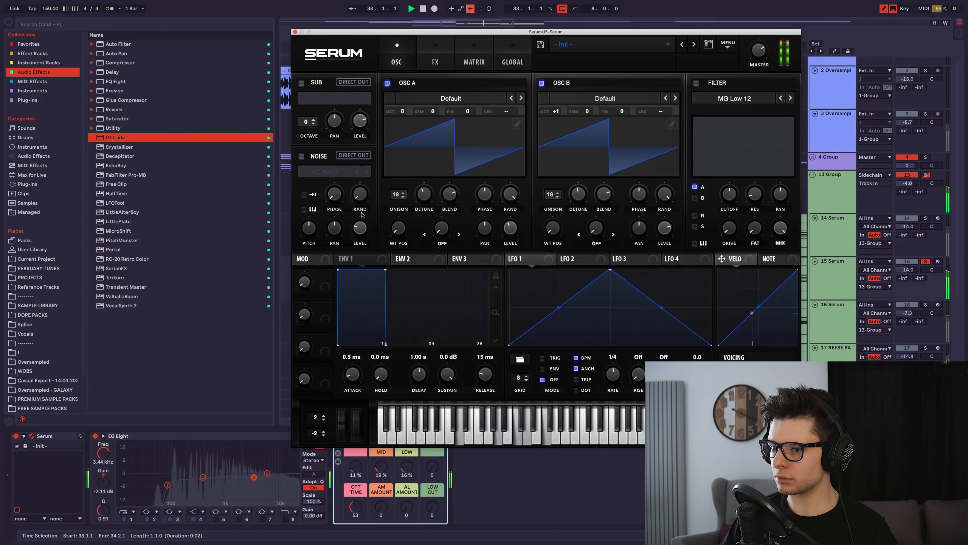
click(295, 32)
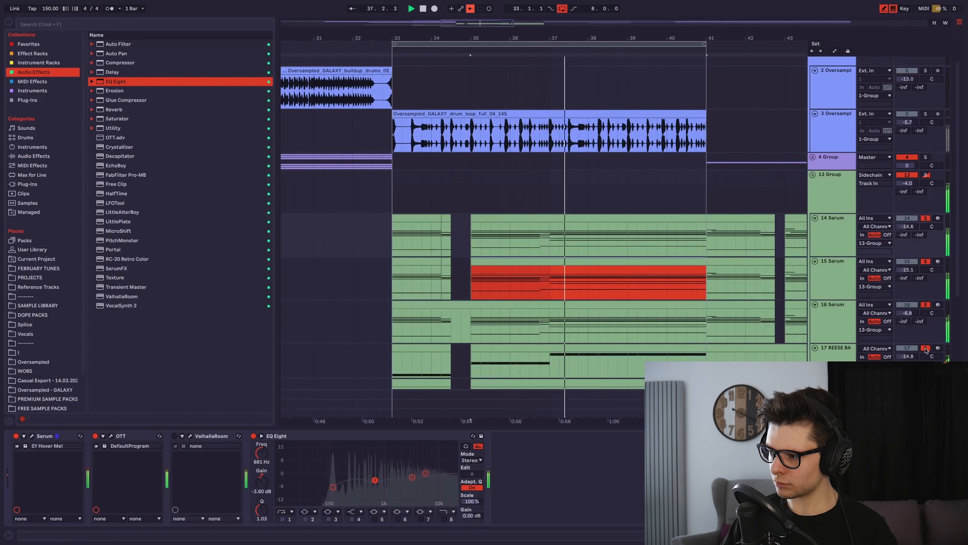
- Clear the solo on the Serum and reese bass tracks and play the drop with every track audible
click(927, 350)
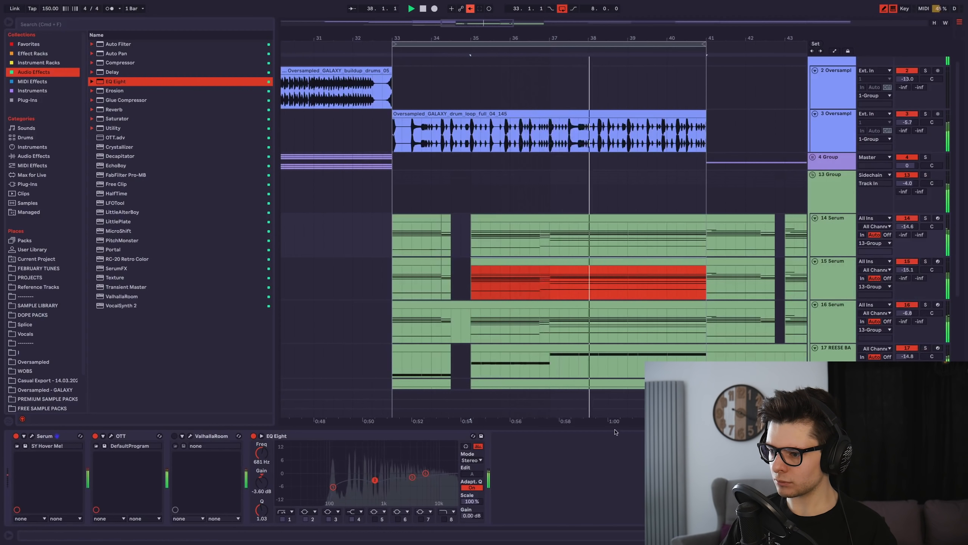
key(alt+super+l)
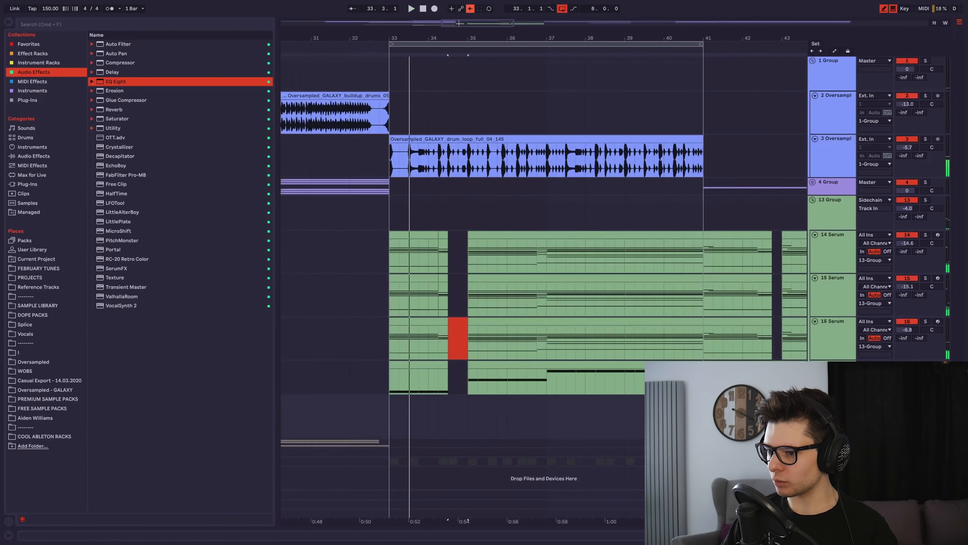
drag(592, 402, 569, 402)
scroll(569, 402, down, 5)
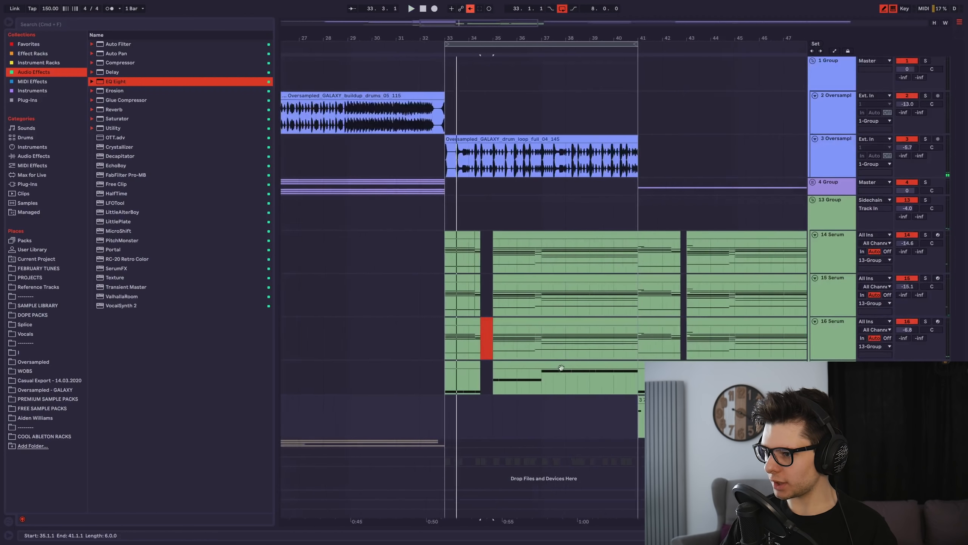
- Group the three Serum chord tracks with the reese bass track and add a Utility to the new group
click(820, 218)
click(831, 256)
shift+click(831, 375)
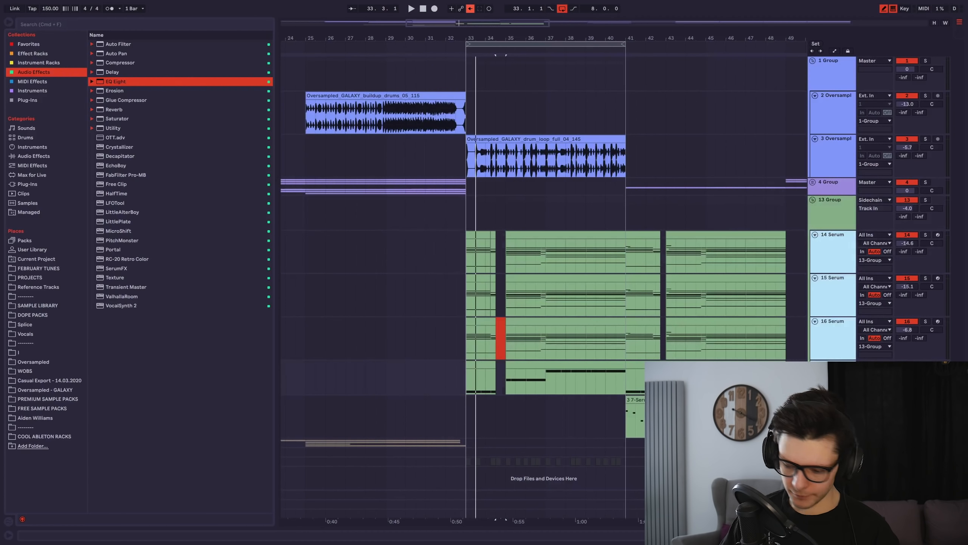
key(super+g)
drag(103, 128, 124, 142)
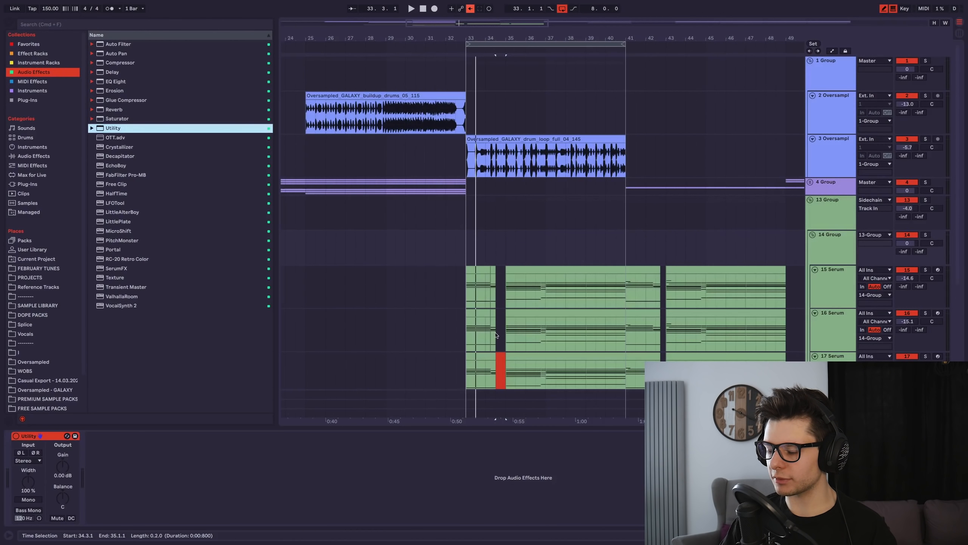
- Automate the 14 Group's Utility gain down to -inf dB in the gap from 34.3 to 35.1
scroll(496, 288, up, 5)
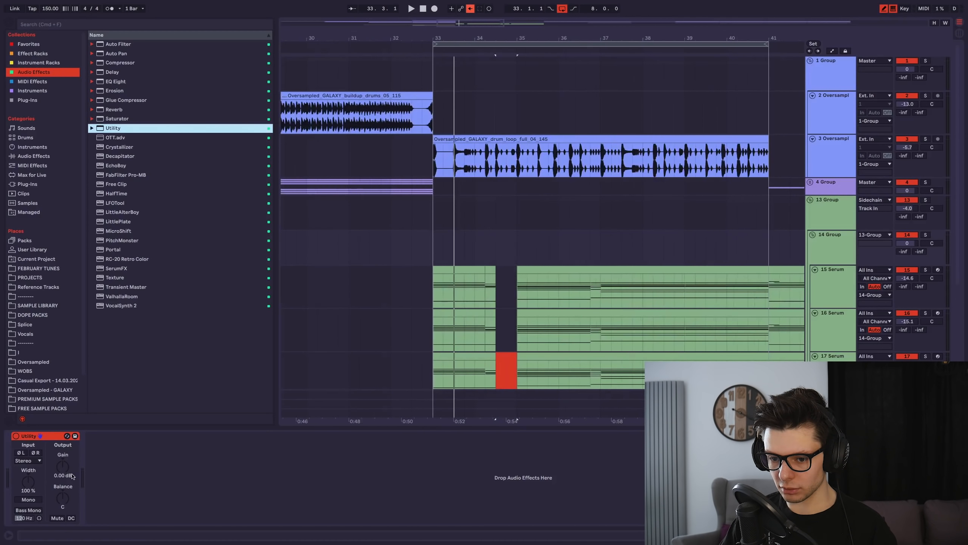
key(a)
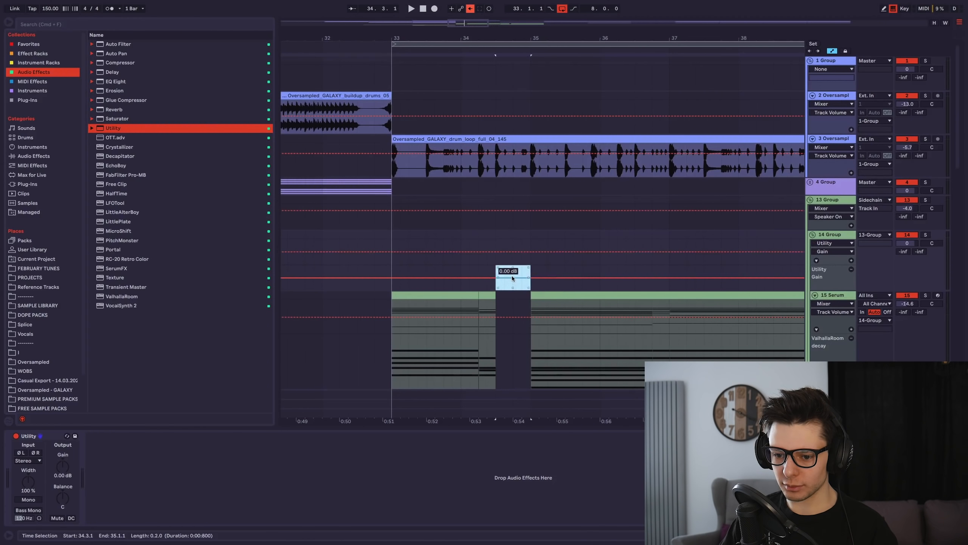
click(391, 273)
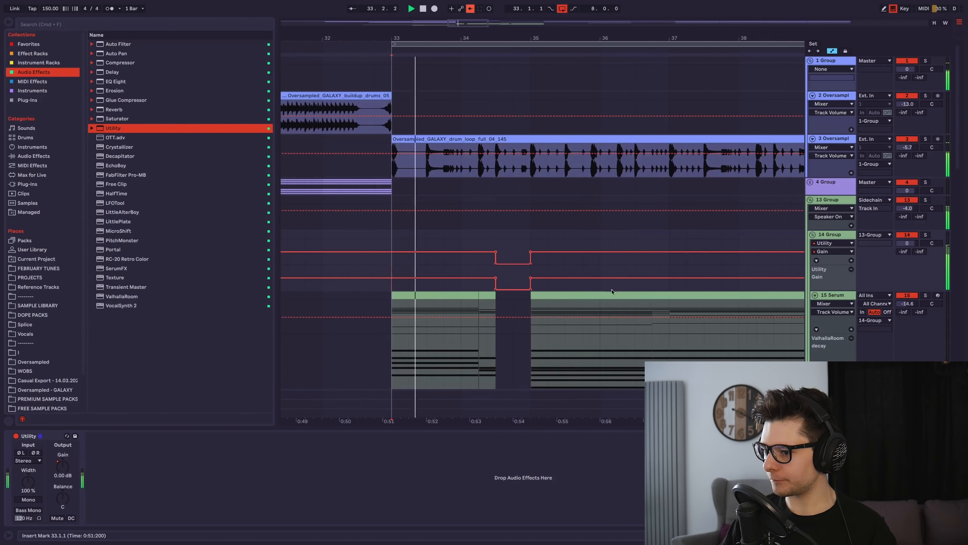
- Play the drop and examine the group's gain dip against the automation lanes of the grouped Serum tracks
key(super+alt+l)
drag(566, 423, 525, 331)
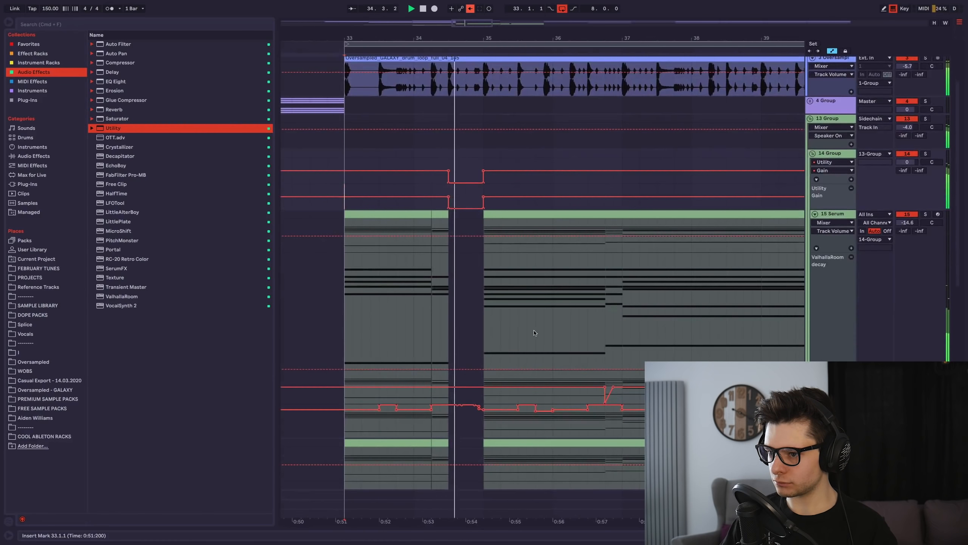
scroll(765, 216, down, 5)
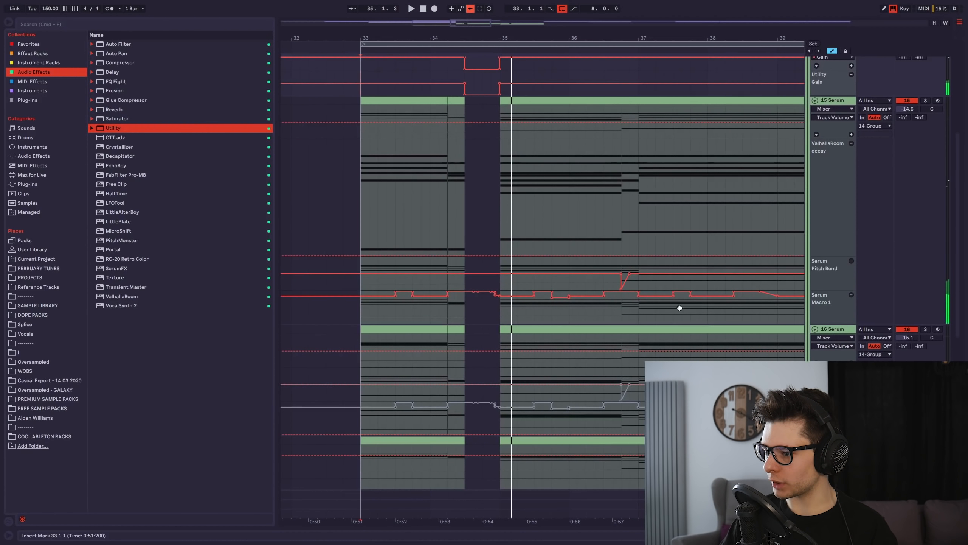
drag(679, 308, 675, 260)
scroll(521, 310, down, 3)
drag(521, 307, 479, 383)
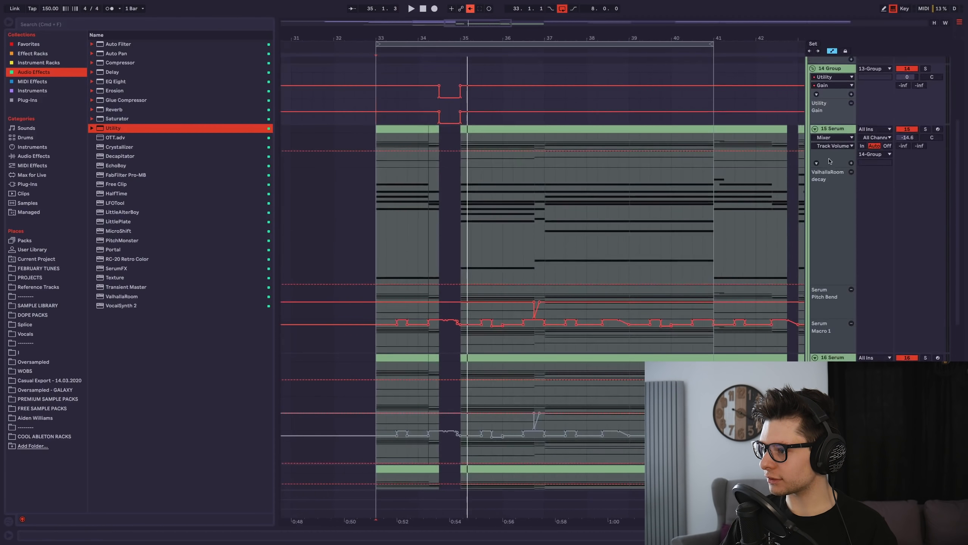
key(space)
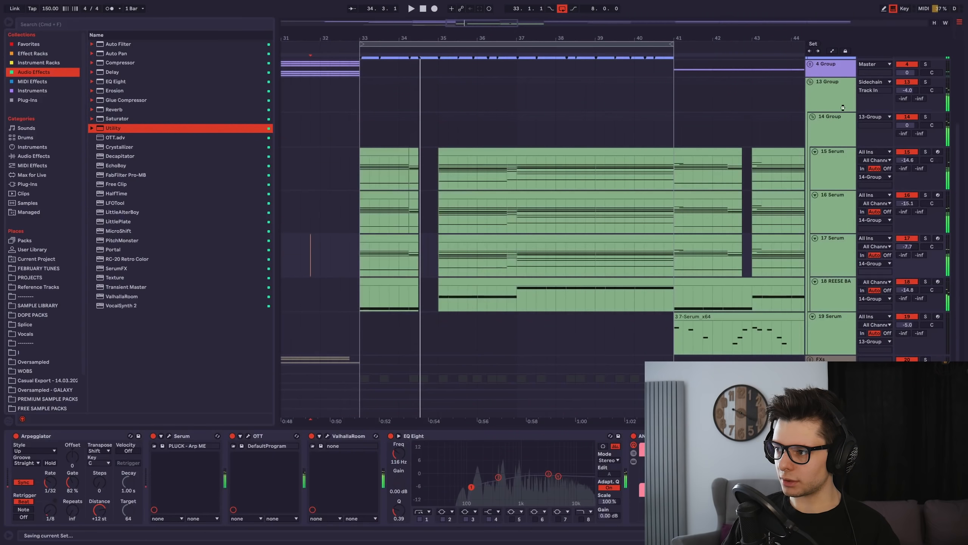
- Collapse the 14 Group and insert a new MIDI track below it
click(812, 117)
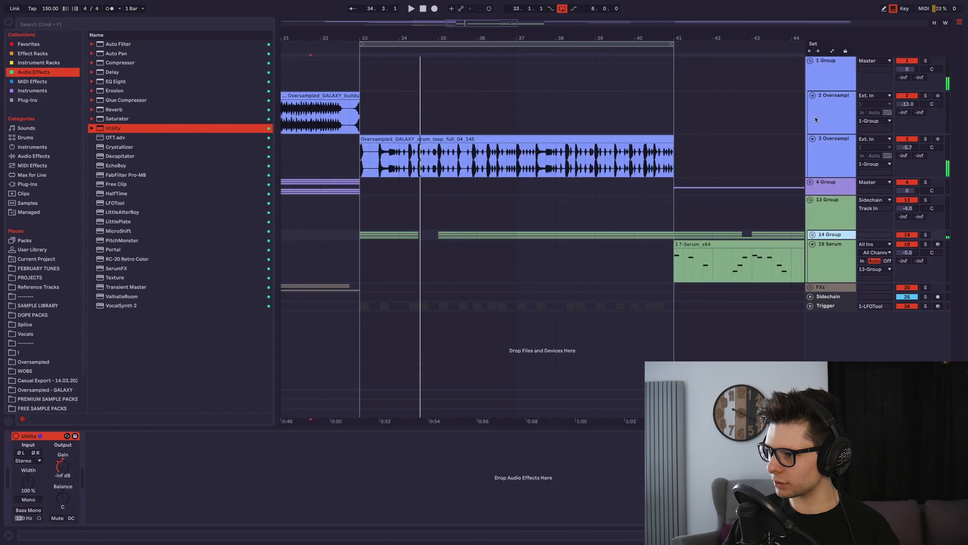
click(831, 252)
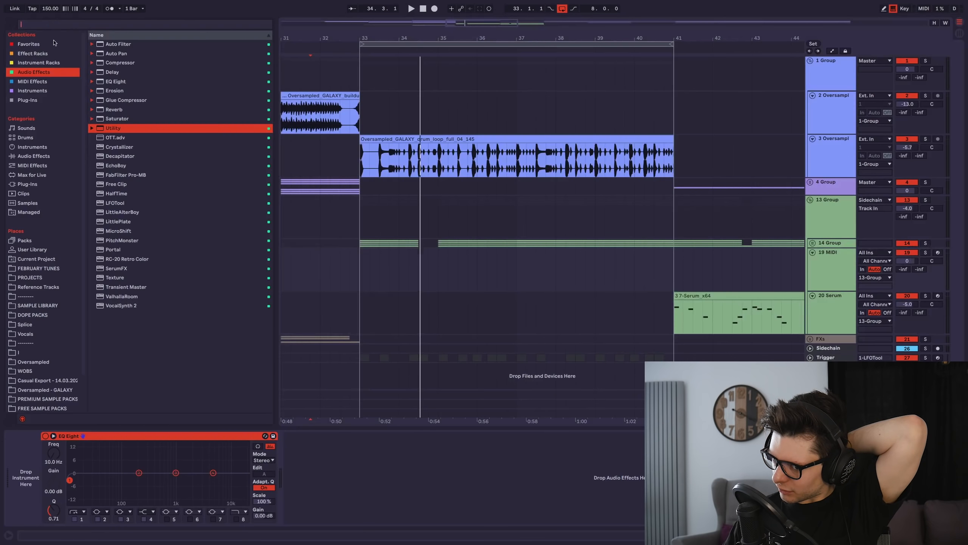
- Load the need_to_be_with_you_150_Db vocal hook from the Splice library onto the new MIDI track as a transient-sliced sampler
scroll(72, 253, down, 2)
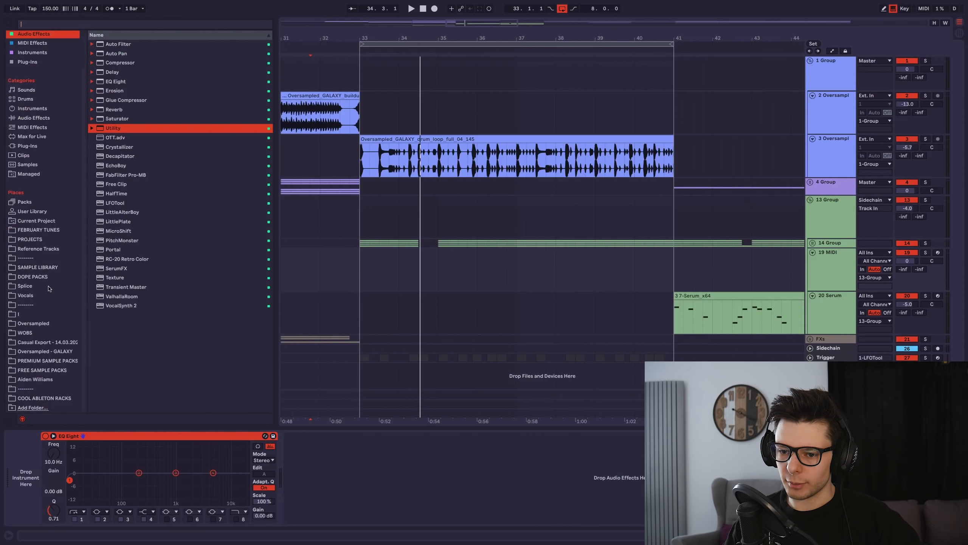
click(26, 286)
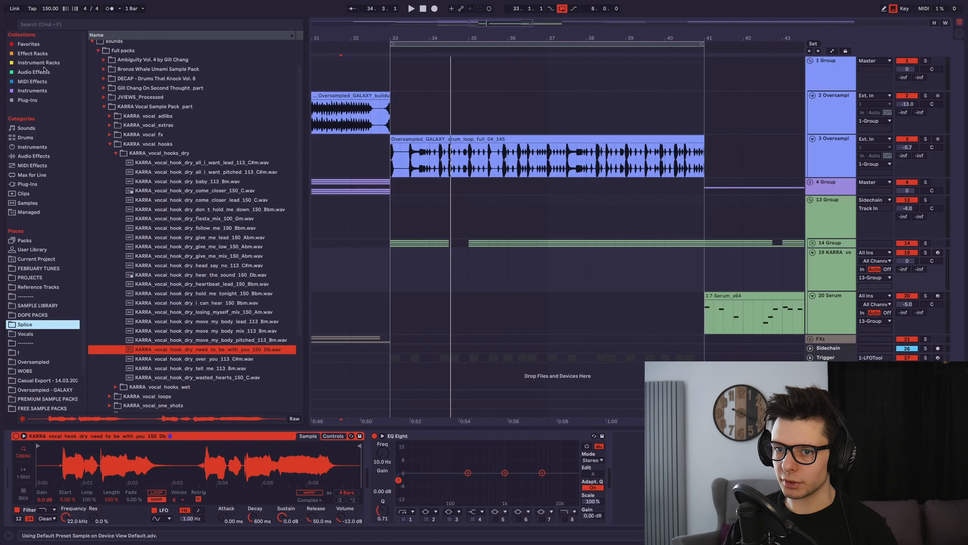
click(45, 71)
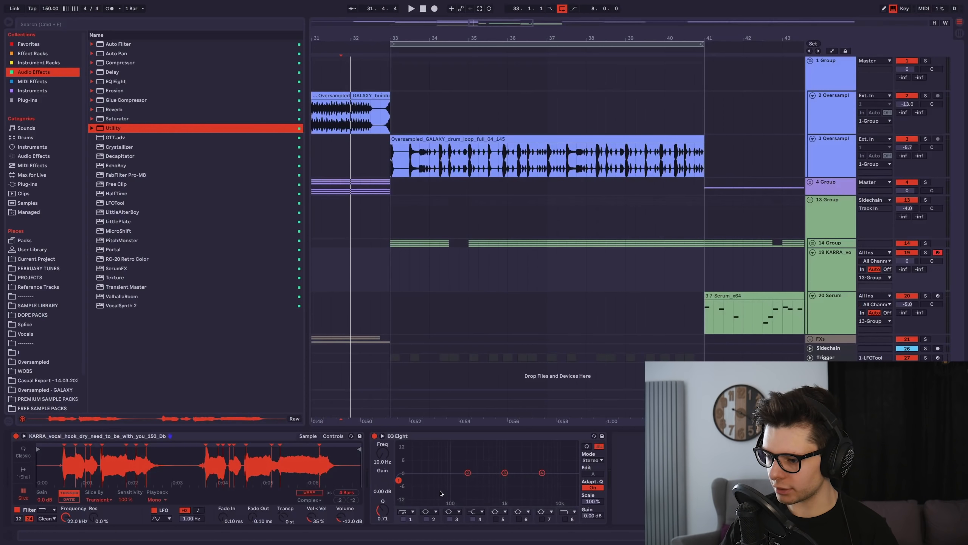
- Filter the vocal track in EQ Eight with a high cut at about 3.67 kHz and a low cut at 107 Hz
click(566, 518)
drag(573, 479, 529, 481)
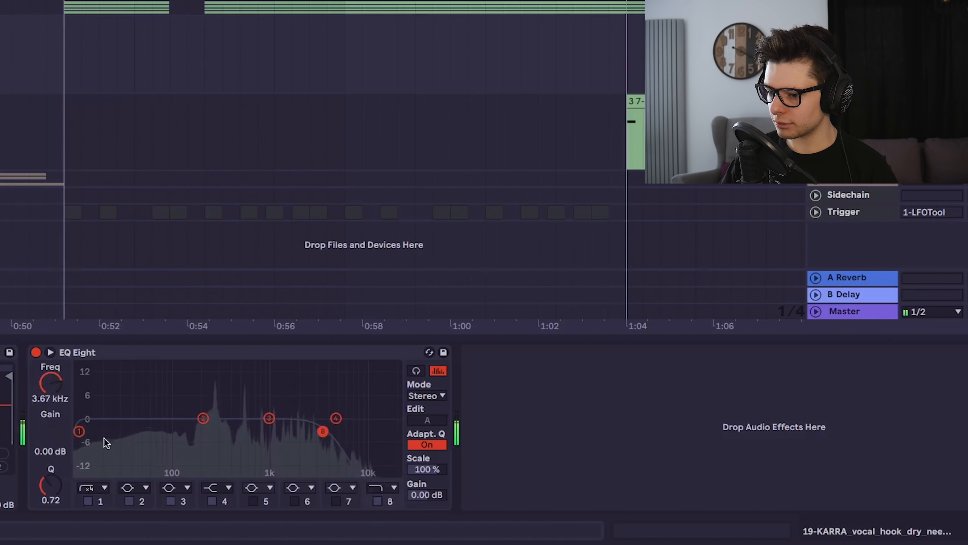
drag(79, 430, 177, 437)
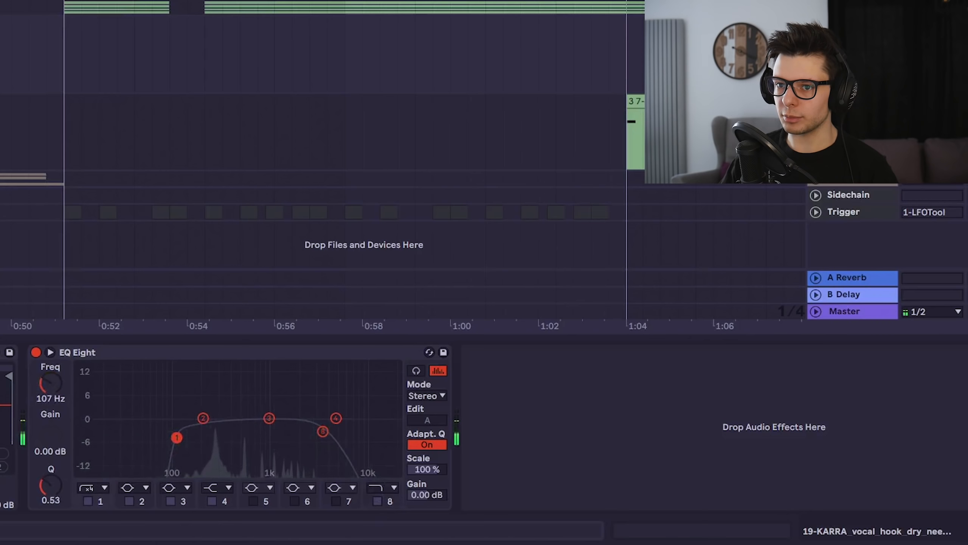
- Add OTT at 100 % amount to the vocal track and place it after EQ Eight
drag(1, 404, 212, 435)
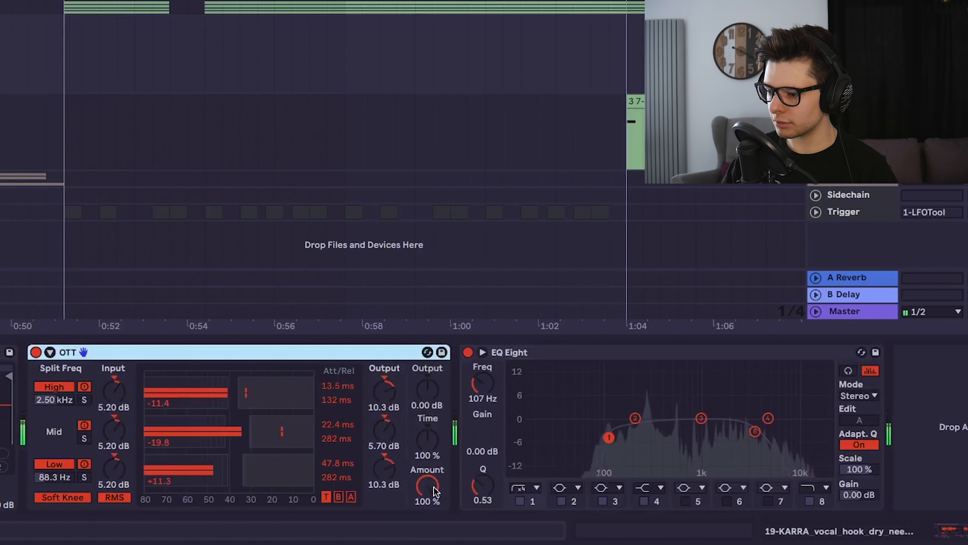
drag(310, 353, 896, 355)
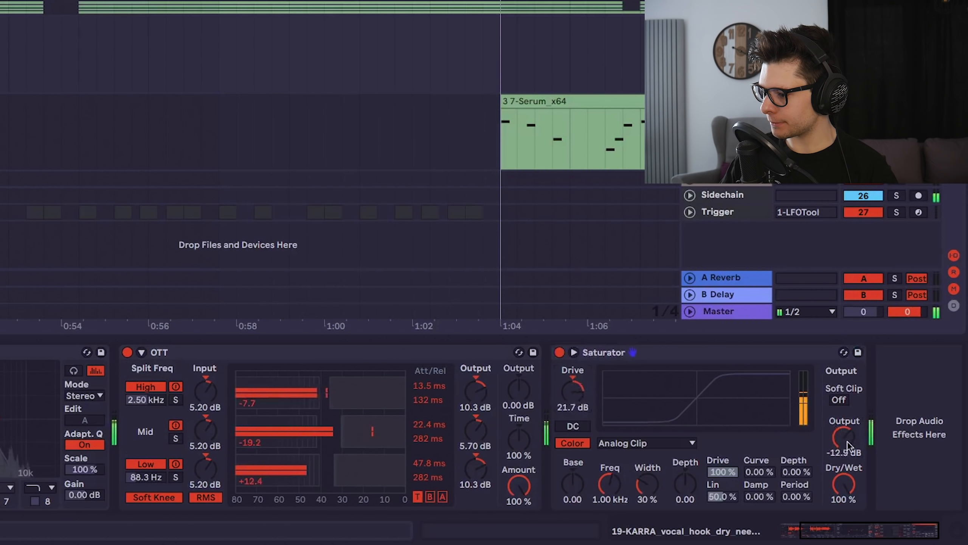
- Set the vocal track's Saturator to 20.6 dB drive, 313 Hz colour frequency, depth 16.0 and -12.0 dB output
key(space)
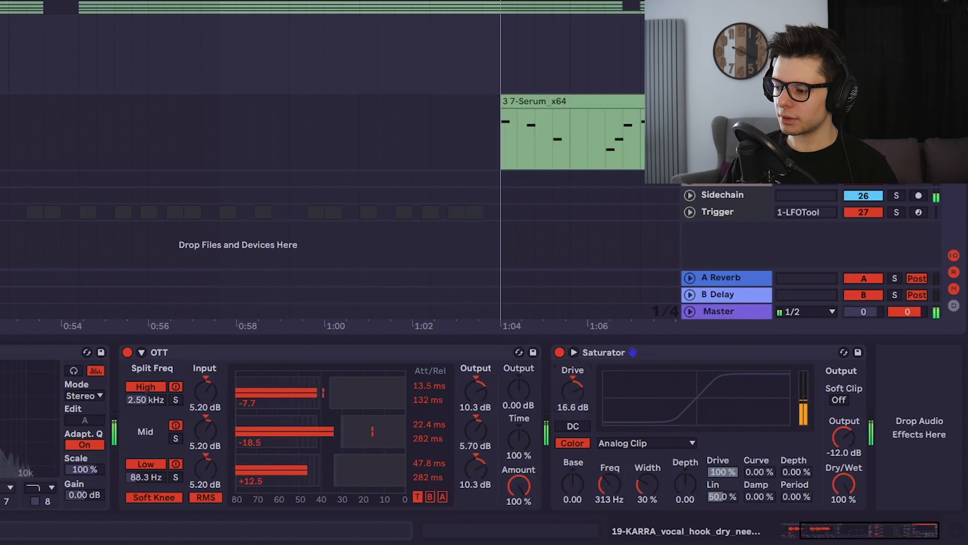
drag(572, 390, 572, 381)
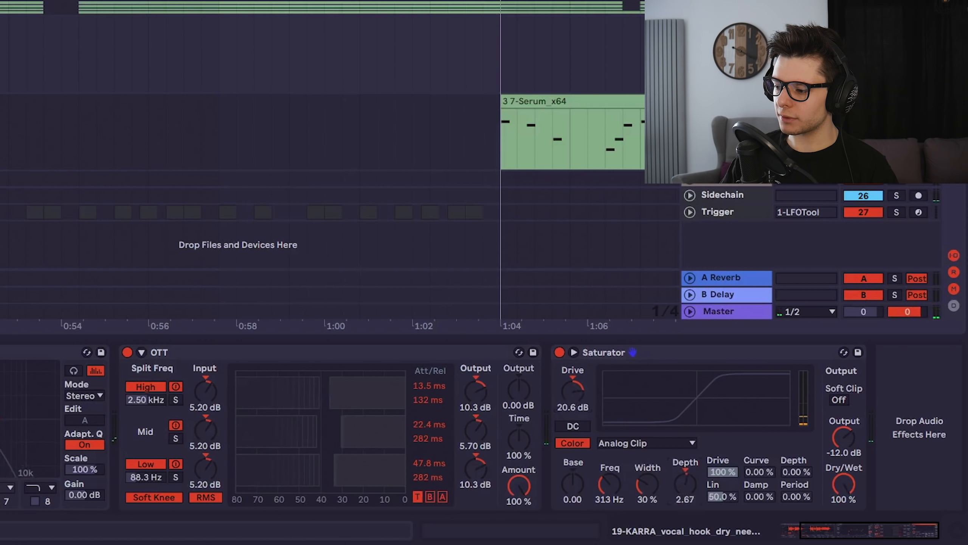
drag(685, 484, 685, 470)
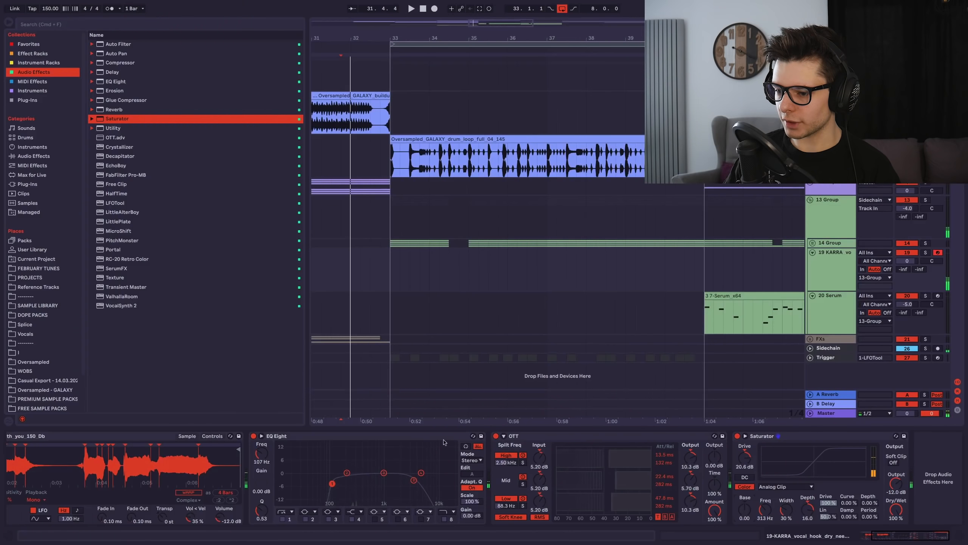
- Add a second OTT after the Saturator and set its amount to 60 %
drag(538, 436, 927, 467)
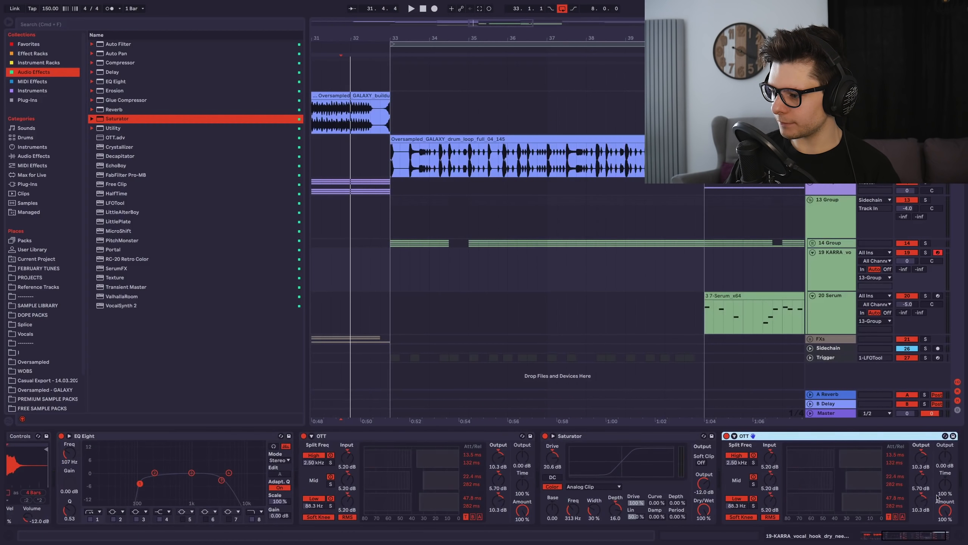
key(space)
mouse_move(949, 519)
mouse_down()
mouse_move(949, 541)
mouse_move(949, 528)
mouse_up()
- Add THE ULTIMATE SPACE rack to the end of the vocal chain with delay 47, decay time 2.36 s and brightness 69
click(48, 57)
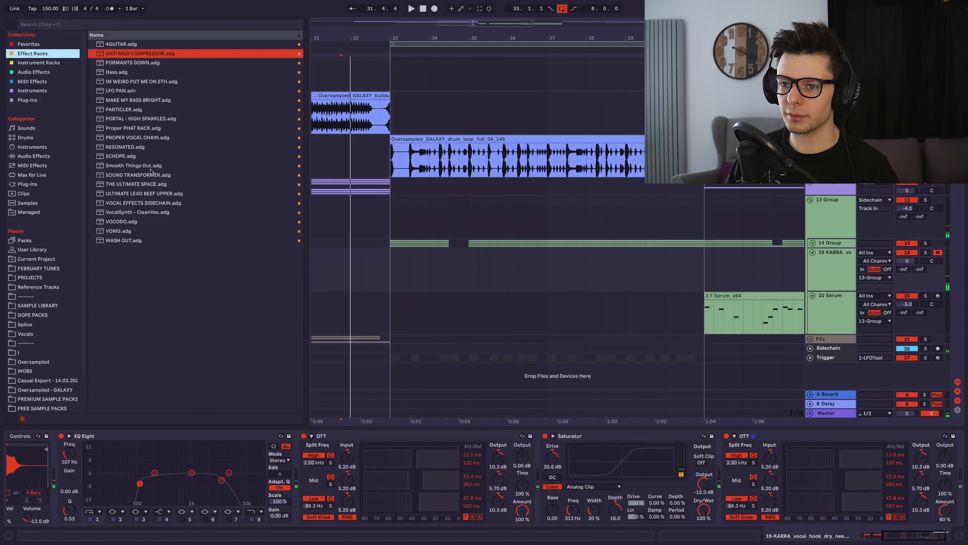
double_click(137, 183)
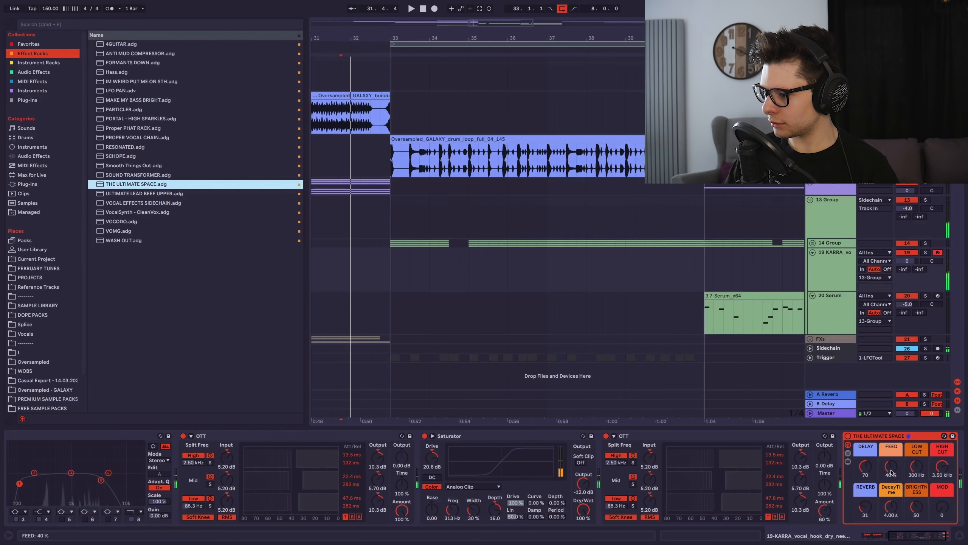
scroll(449, 470, right, 3)
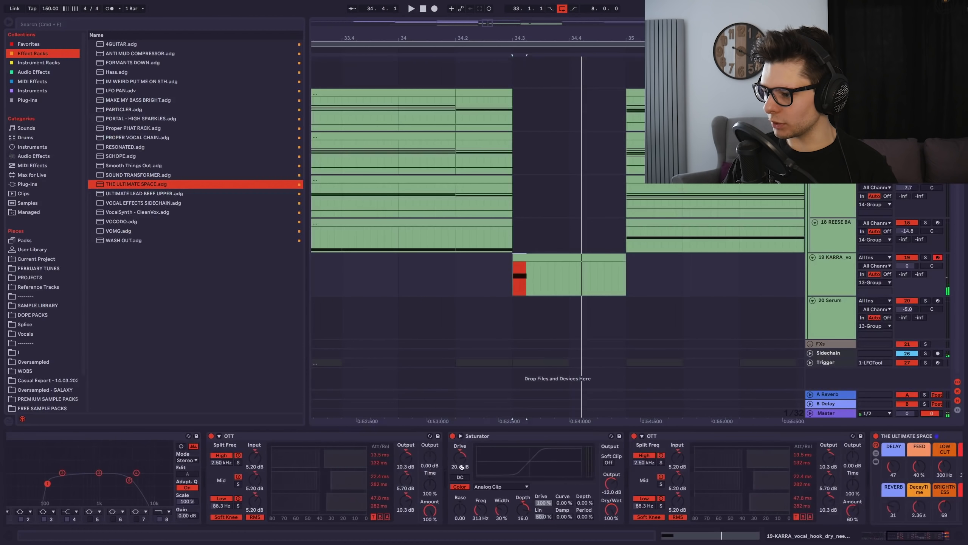
- Insert an EQ Eight between the Saturator and the second OTT with a low cut at 215 Hz, and solo the vocal track
click(34, 72)
drag(117, 82, 624, 476)
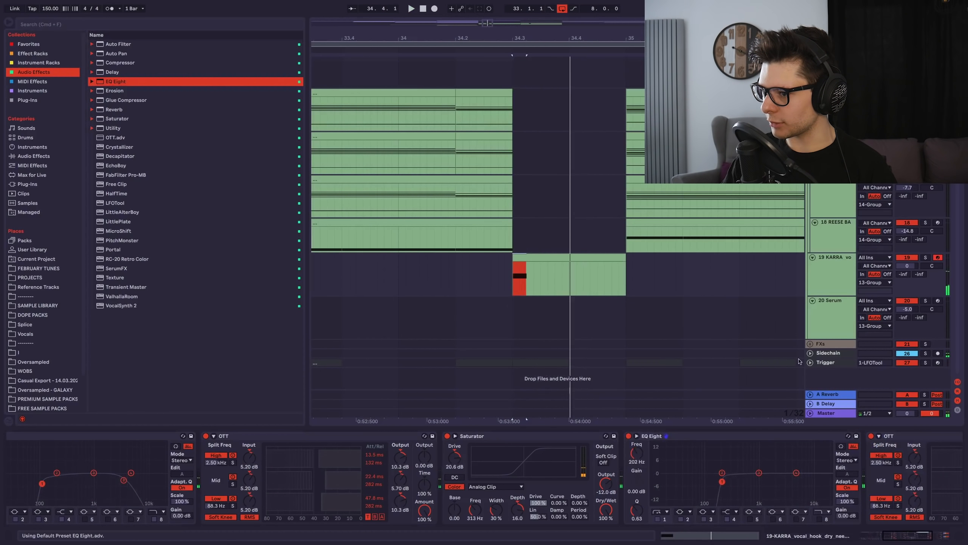
click(925, 258)
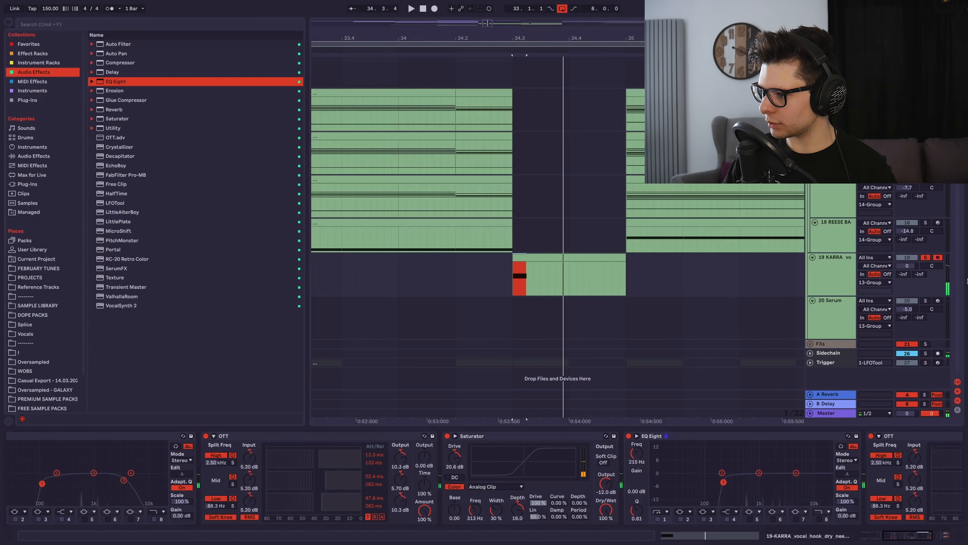
- Unsolo the vocal track and collapse the devices ahead of THE ULTIMATE SPACE in its chain
key(minus)
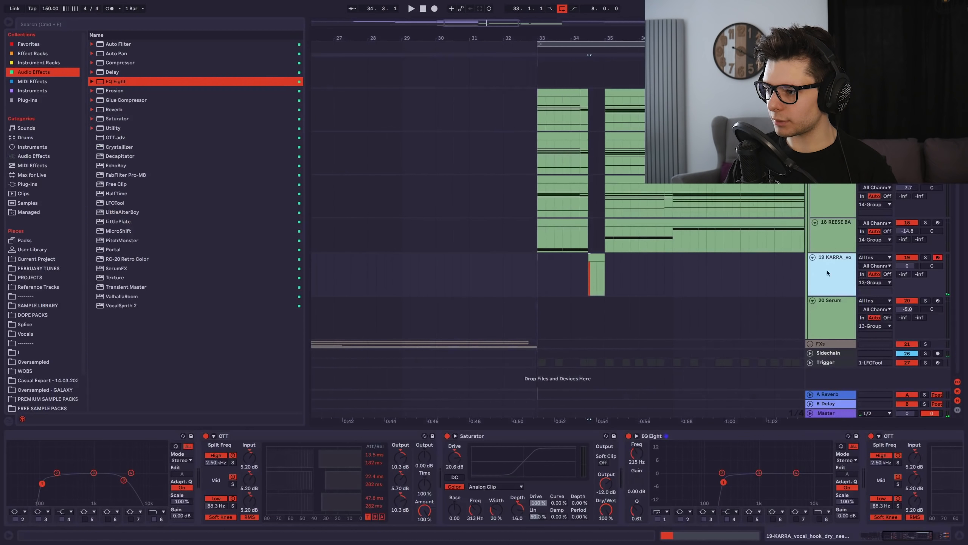
click(925, 258)
scroll(160, 435, right, 5)
alt+double_click(159, 434)
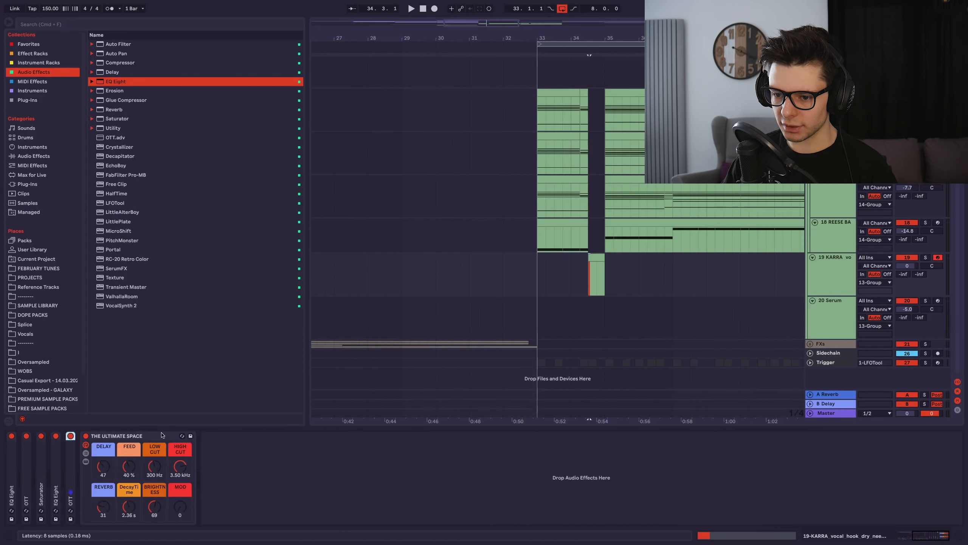
- Replace the KARRA vocal with an audio track holding the HD_Am_175BPM_Crazy phrase at 34.3, and open its clip
click(842, 270)
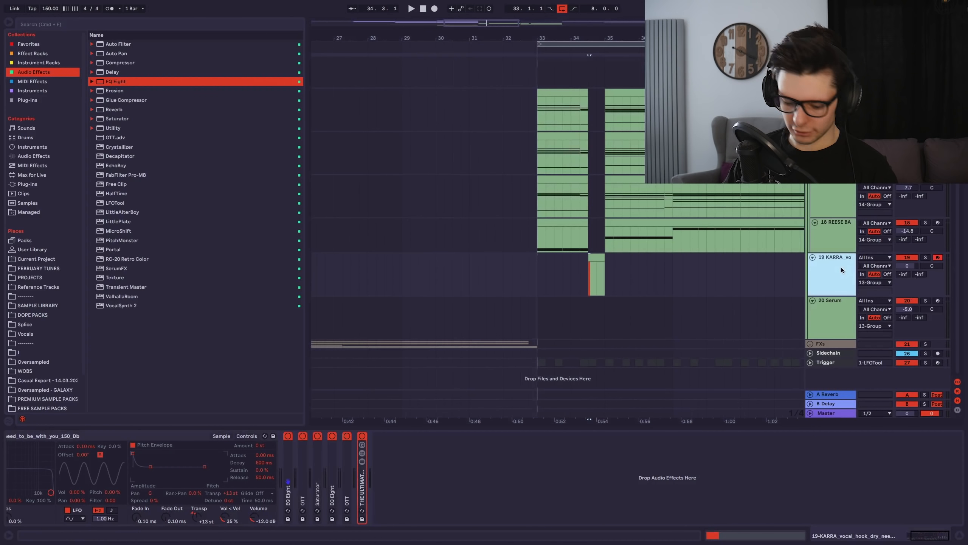
key(super+t)
key(super+v)
key(plus)
click(454, 274)
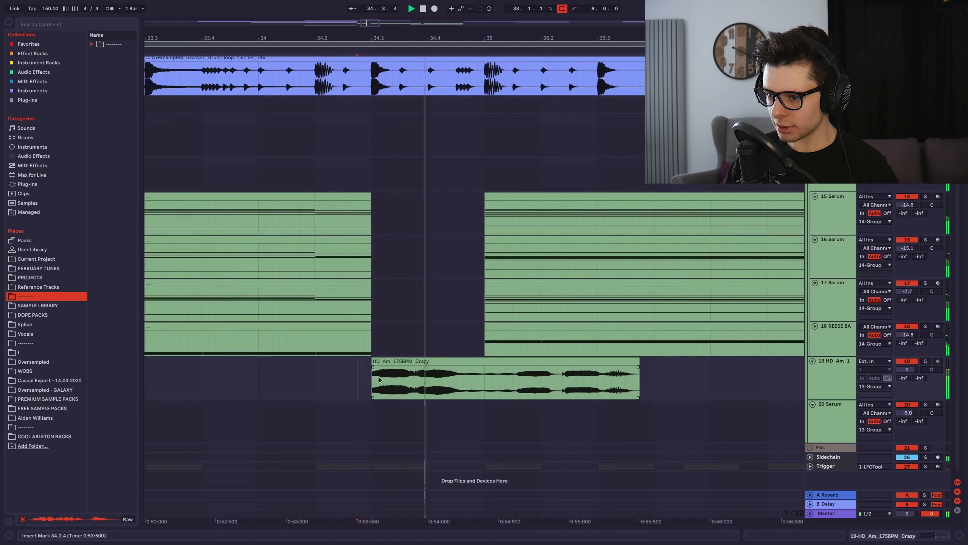
double_click(379, 380)
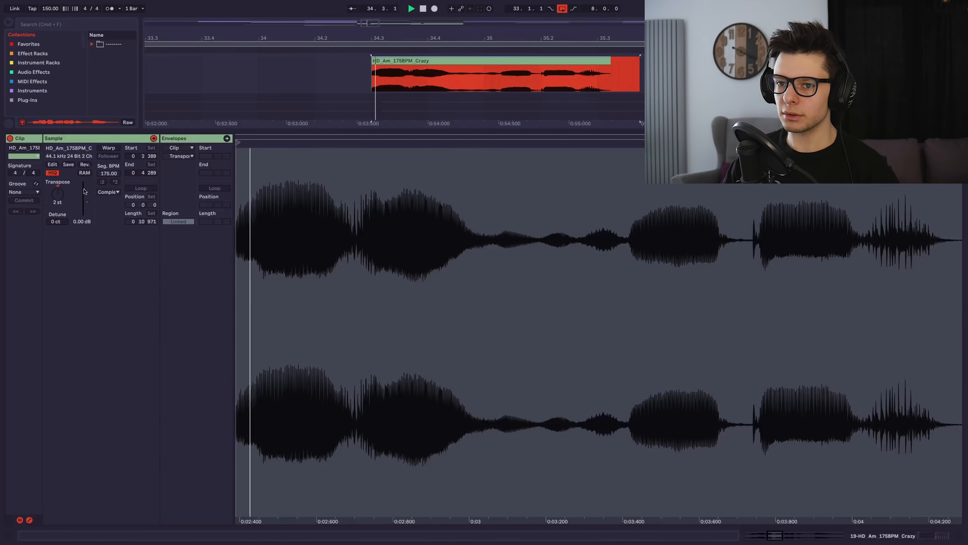
- Chop the Crazy and Give Me What I Want phrases into short slices, filling the 34.3 to 35 gap and adding scattered chops through bar 40
click(336, 115)
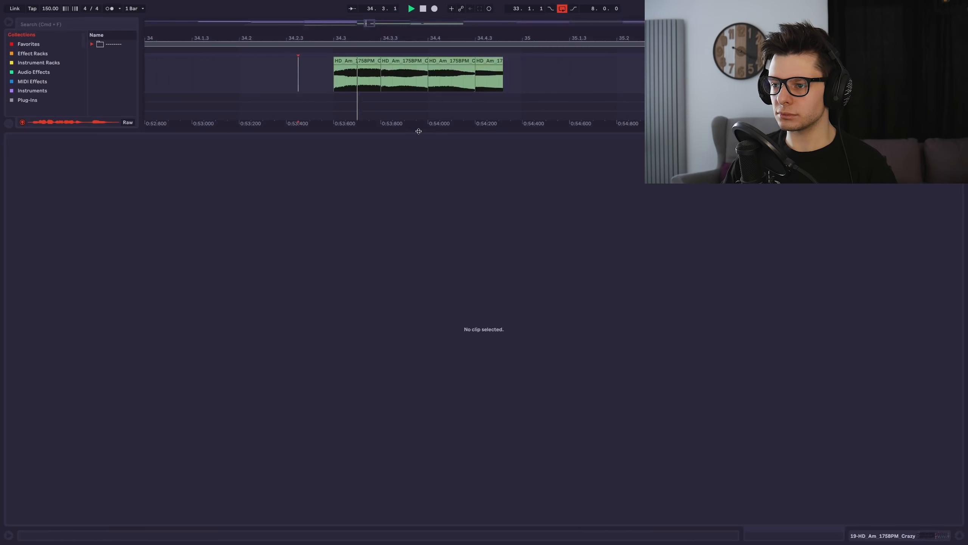
drag(416, 131, 443, 327)
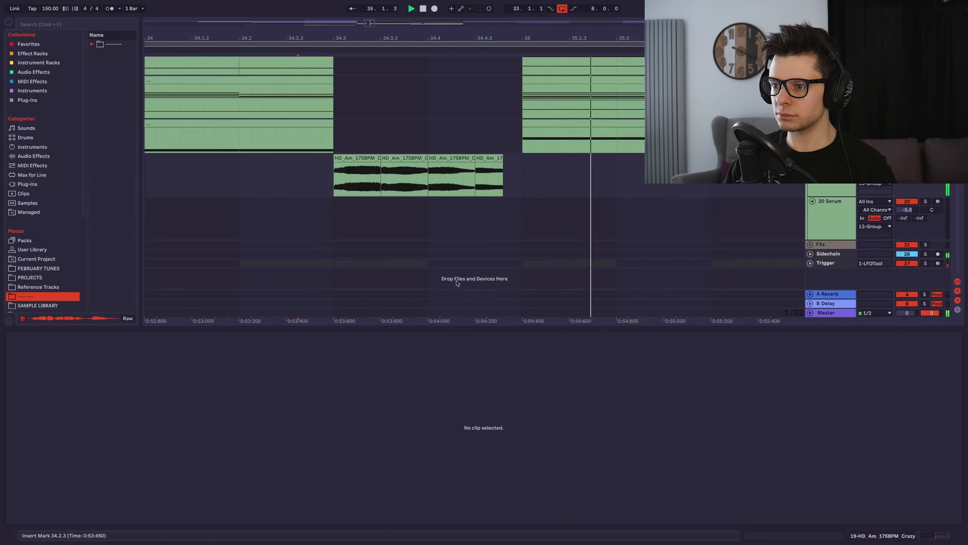
click(460, 164)
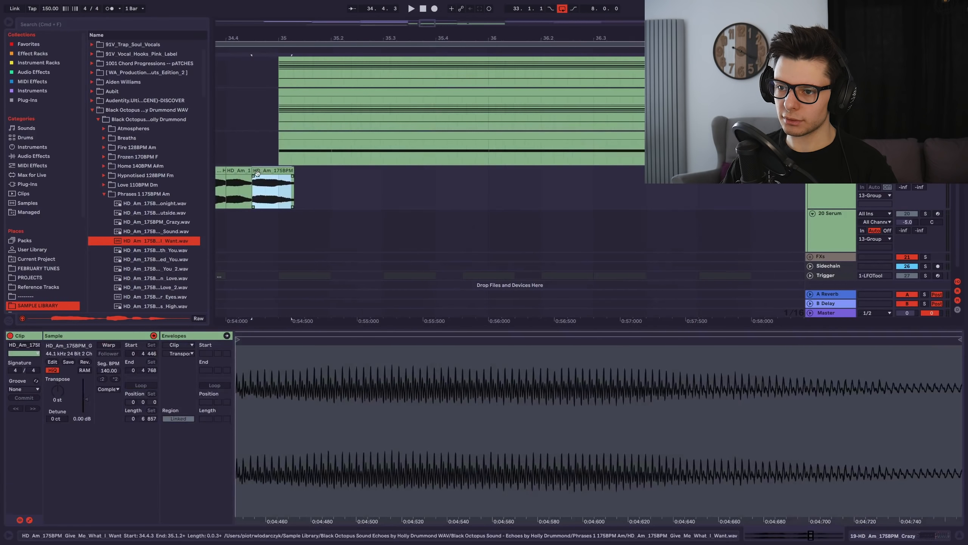
click(473, 198)
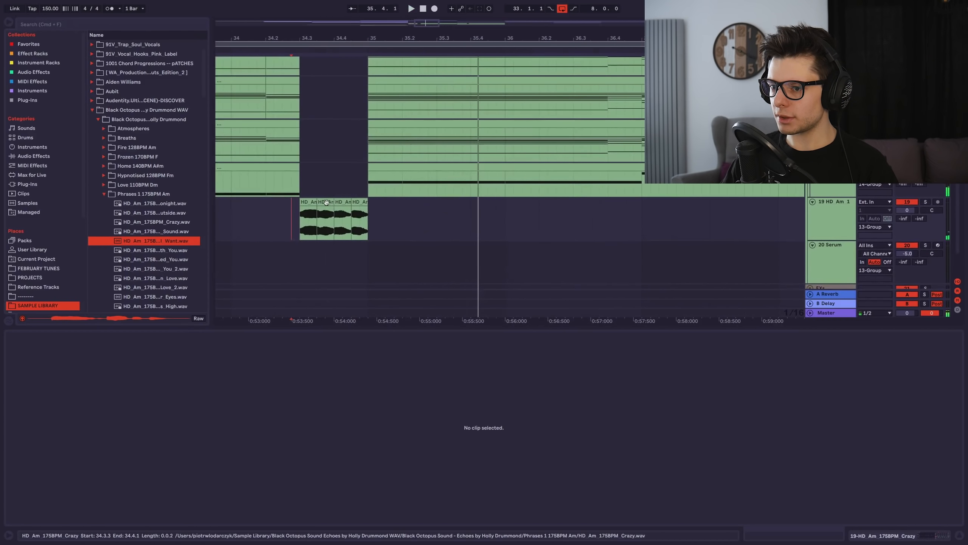
click(309, 201)
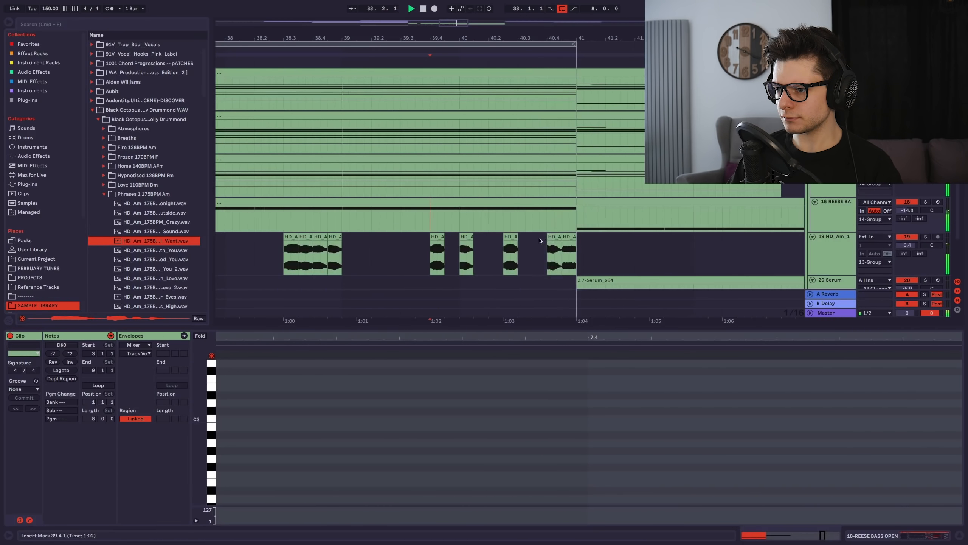
- Stop playback and add THE ULTIMATE SPACE rack to the synth group 14-Group with its delay at 64
scroll(541, 239, down, 5)
scroll(406, 225, left, 5)
key(super+alt+l)
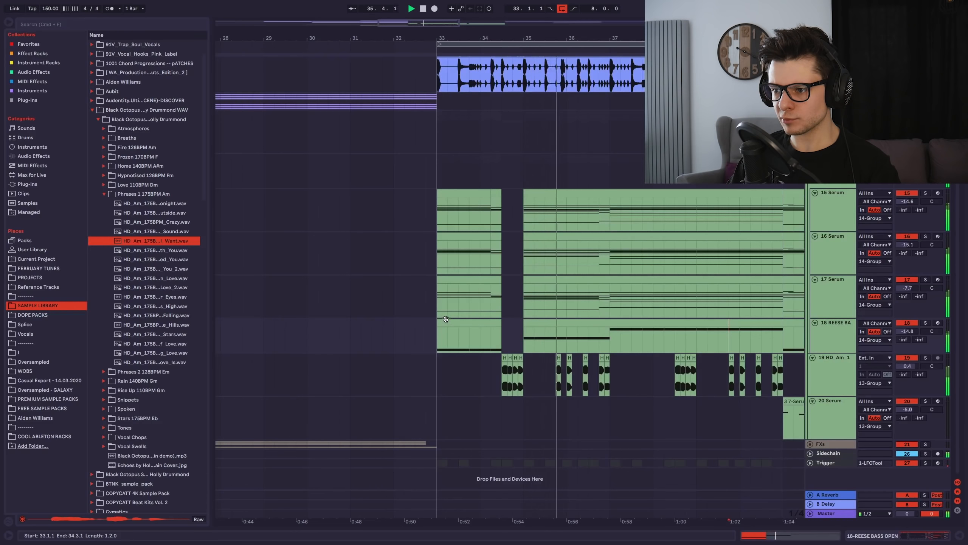
click(830, 168)
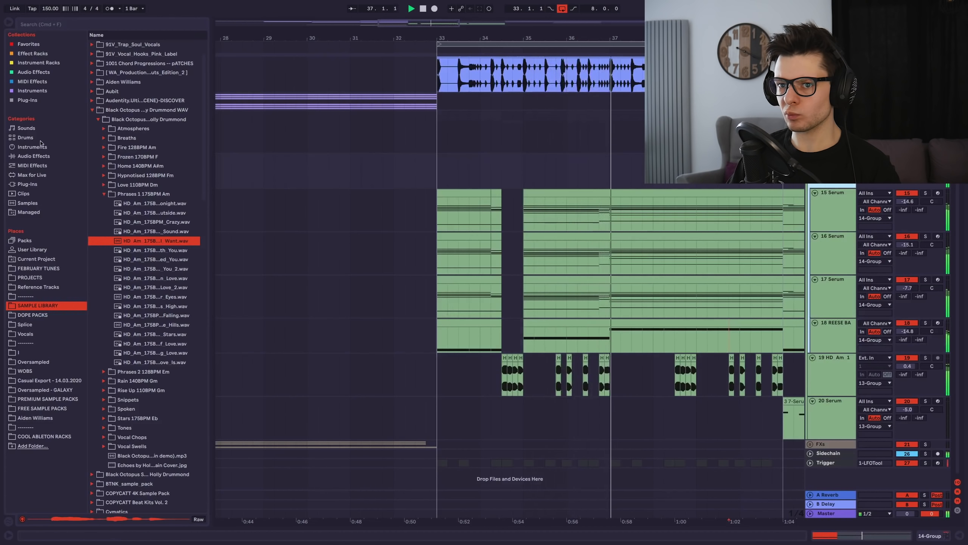
key(space)
click(33, 53)
double_click(136, 185)
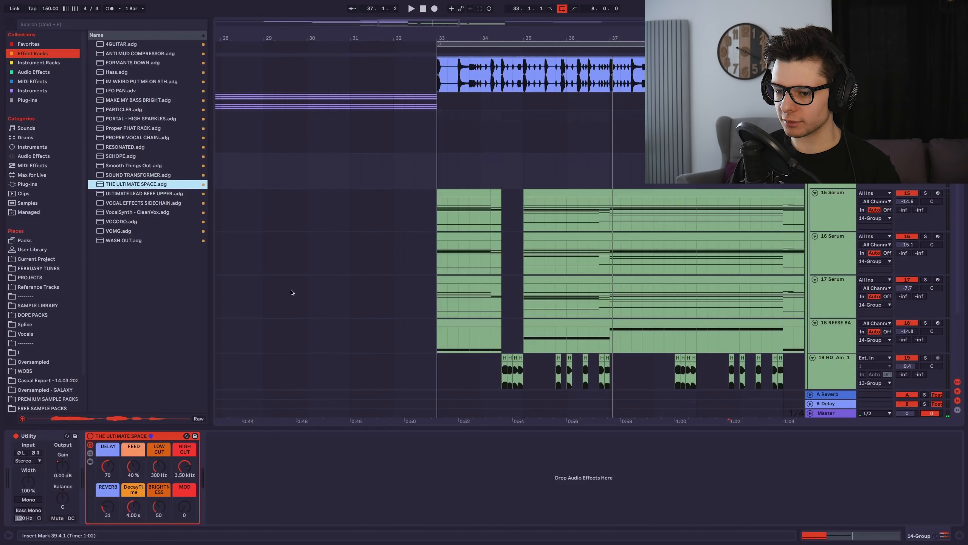
click(108, 466)
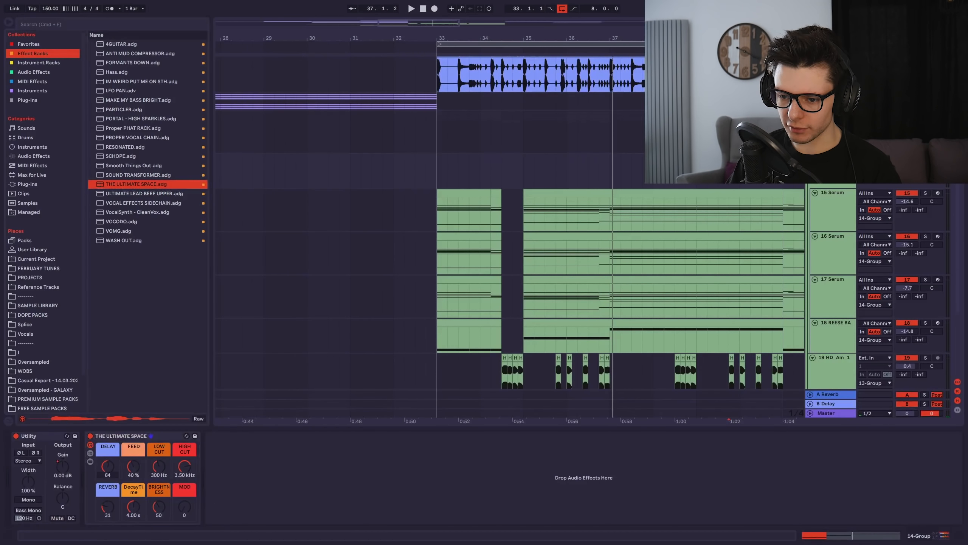
right_click(107, 507)
click(162, 390)
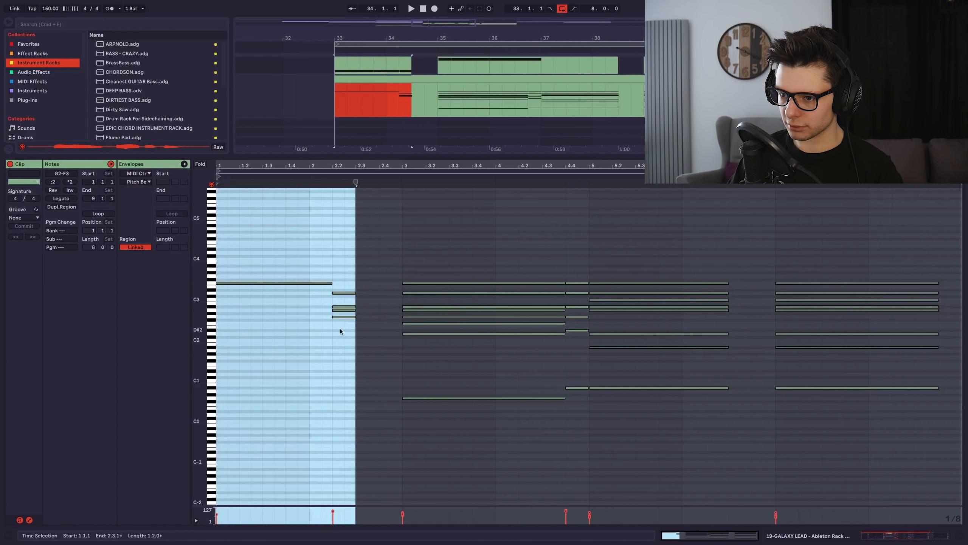
- Delete the extra chord notes in the GALAXY LEAD clip to keep only a single-note line
click(340, 329)
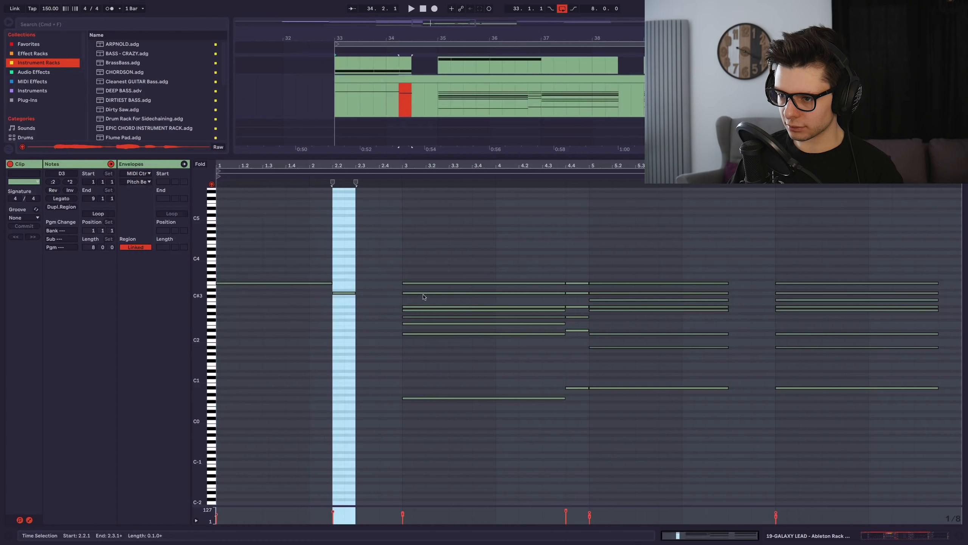
drag(422, 289, 566, 427)
key(Delete)
drag(555, 289, 835, 288)
key(Delete)
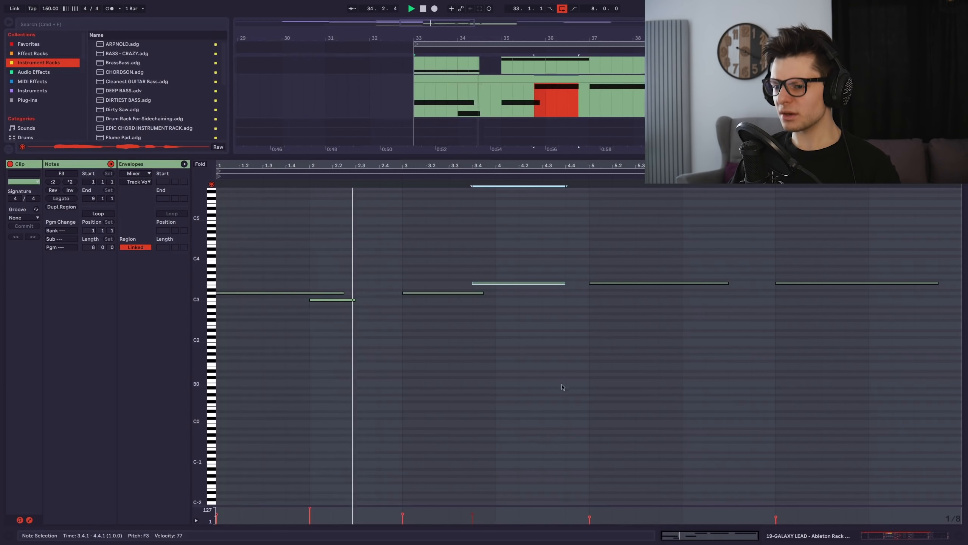
- Shape the GALAXY LEAD melody from overlapping notes between C3 and G#3, and lower the D#3 note at 7.3 by one semitone
key(super+a)
key(shift+Down)
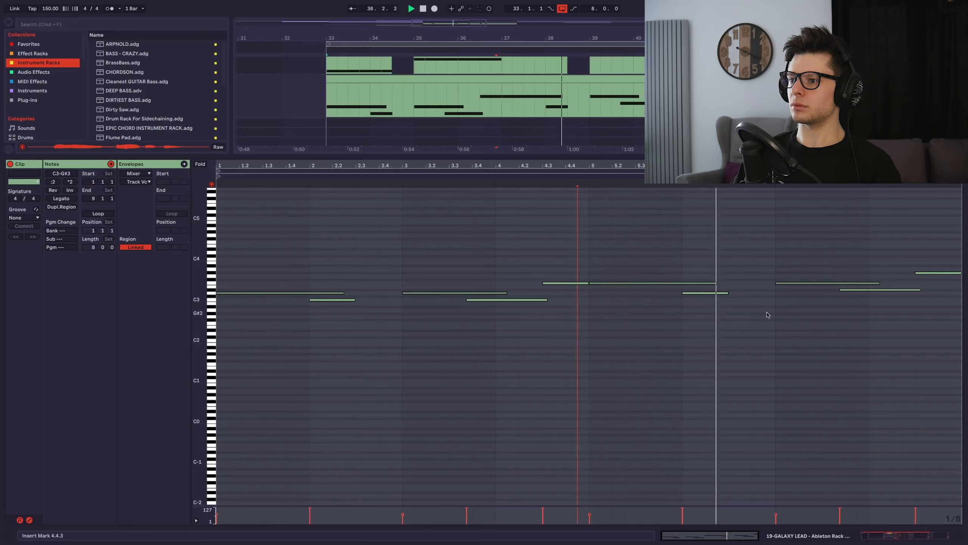
scroll(709, 324, up, 1)
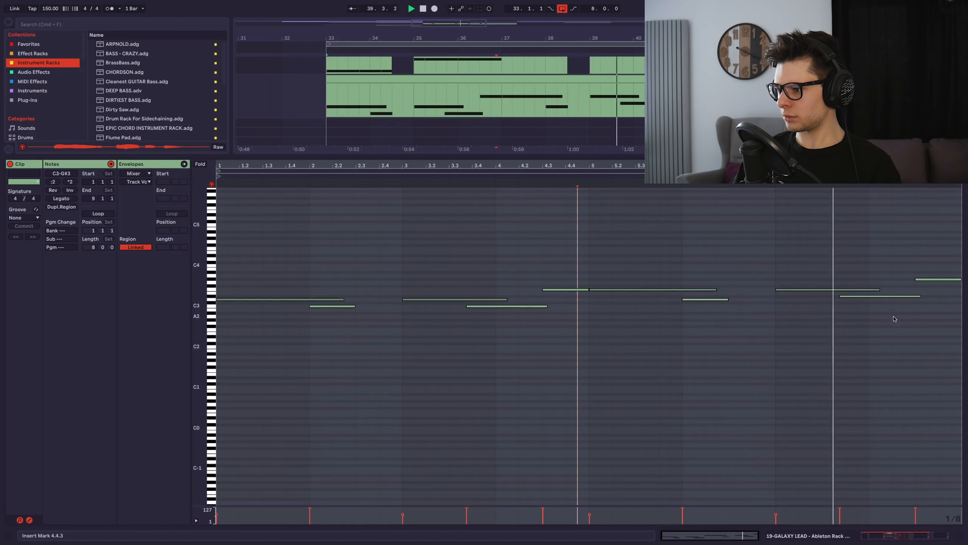
key(space)
click(905, 297)
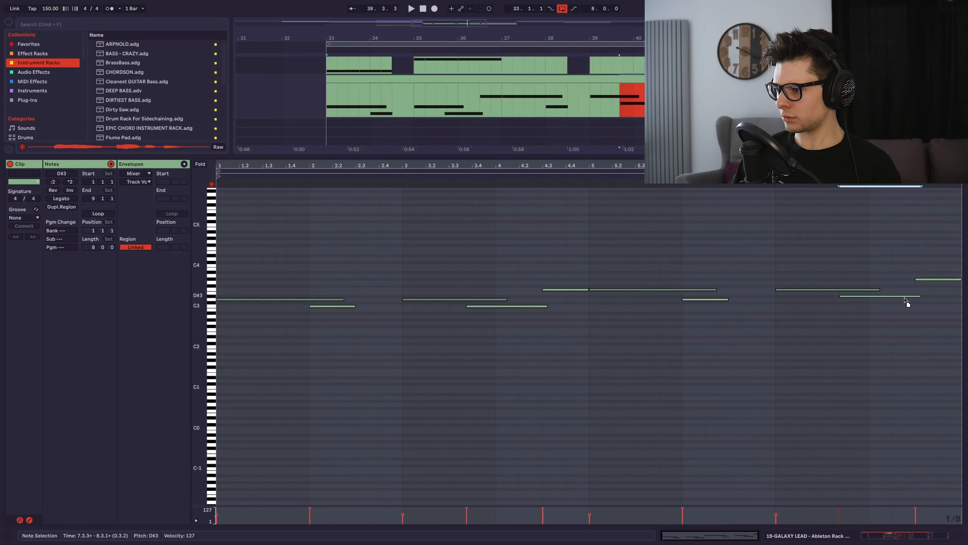
key(Down)
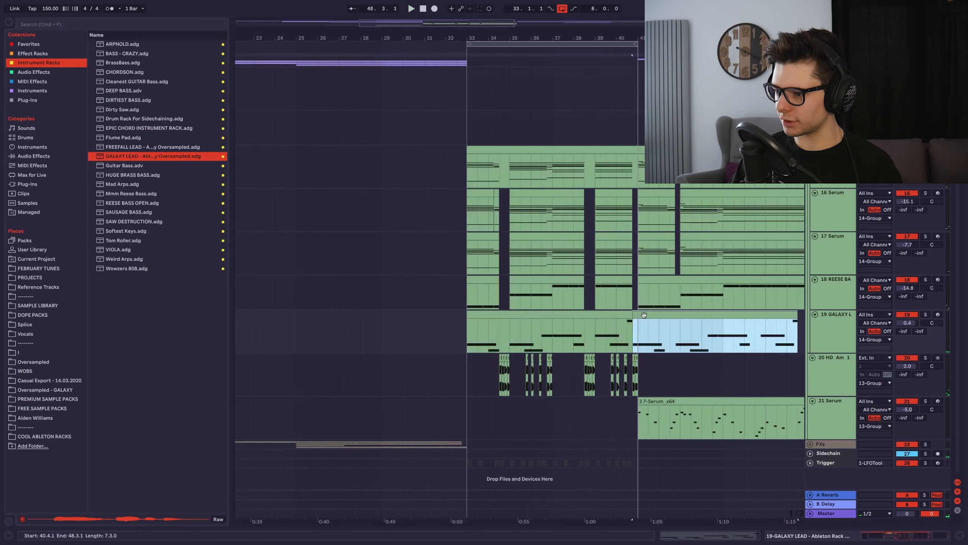
- Move the duplicated GALAXY LEAD clip to start at bar 41 and delete the original clip before it
drag(644, 315, 654, 316)
click(621, 316)
key(Delete)
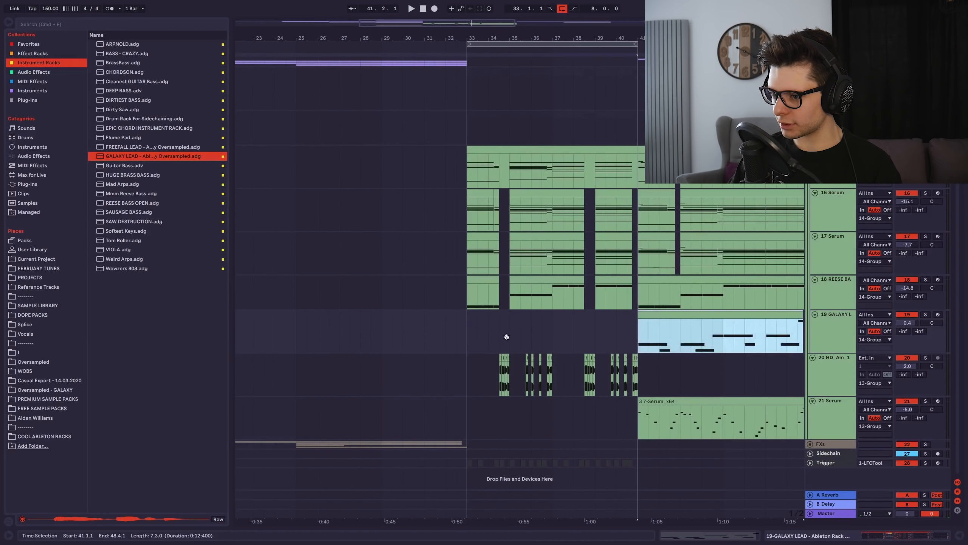
- Move the GALAXY LEAD clip from bar 41 to the drop's start at bar 33
scroll(507, 336, right, 5)
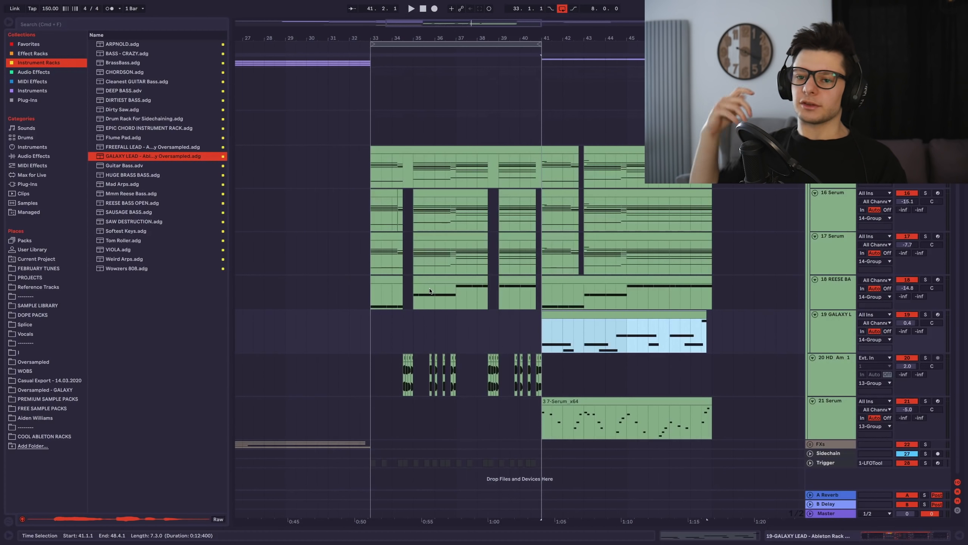
click(710, 330)
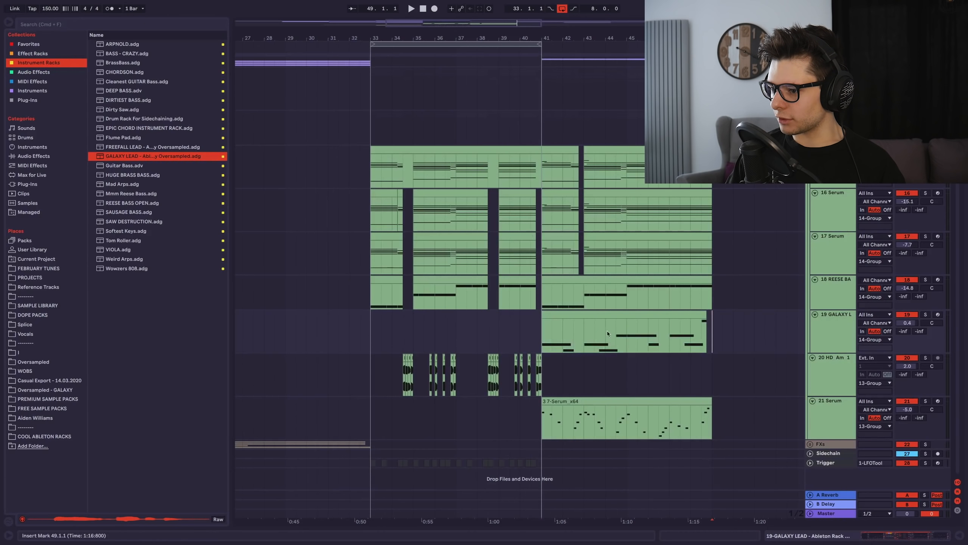
drag(600, 315, 430, 325)
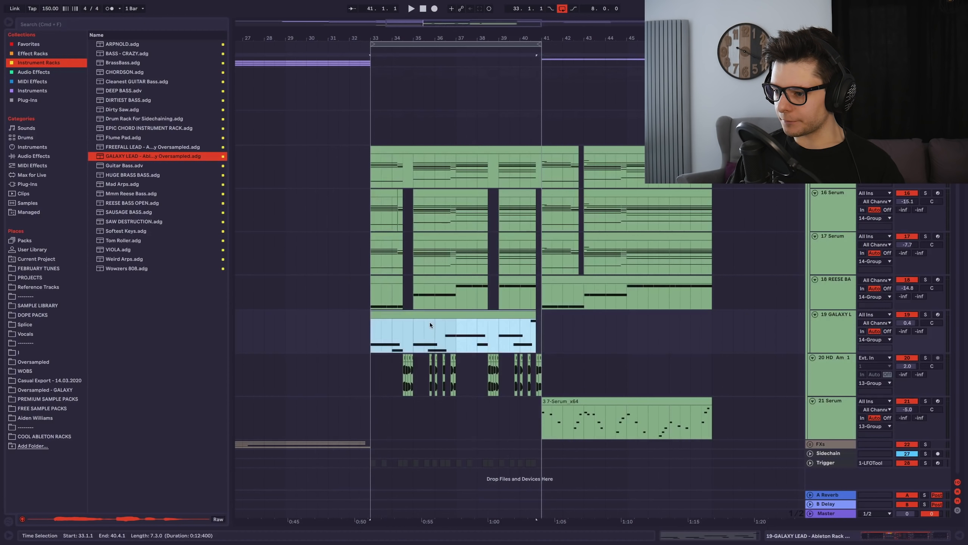
- Clear bars 41 to 51 on the Serum and reese bass tracks and duplicate the bar 33 to 41 section in their place
drag(754, 293, 541, 168)
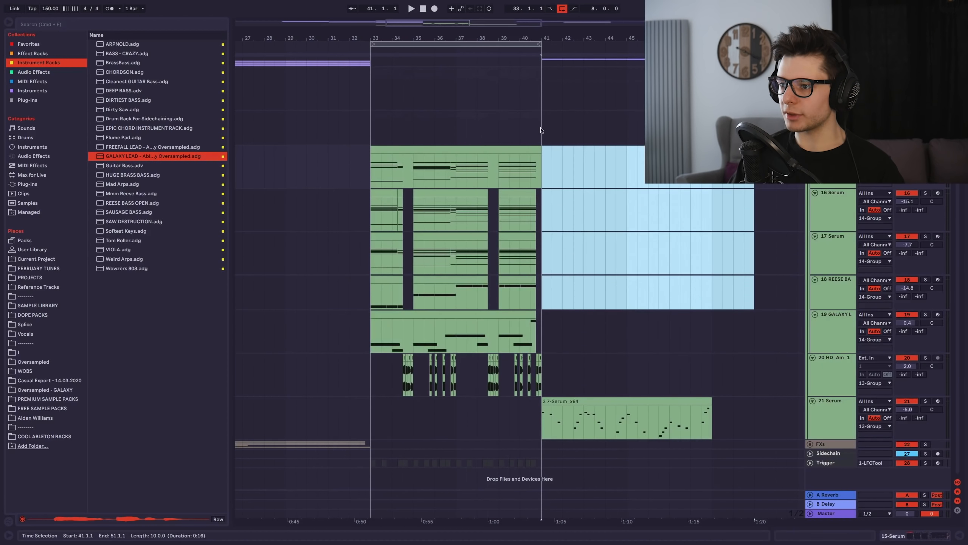
key(Delete)
drag(540, 134, 382, 131)
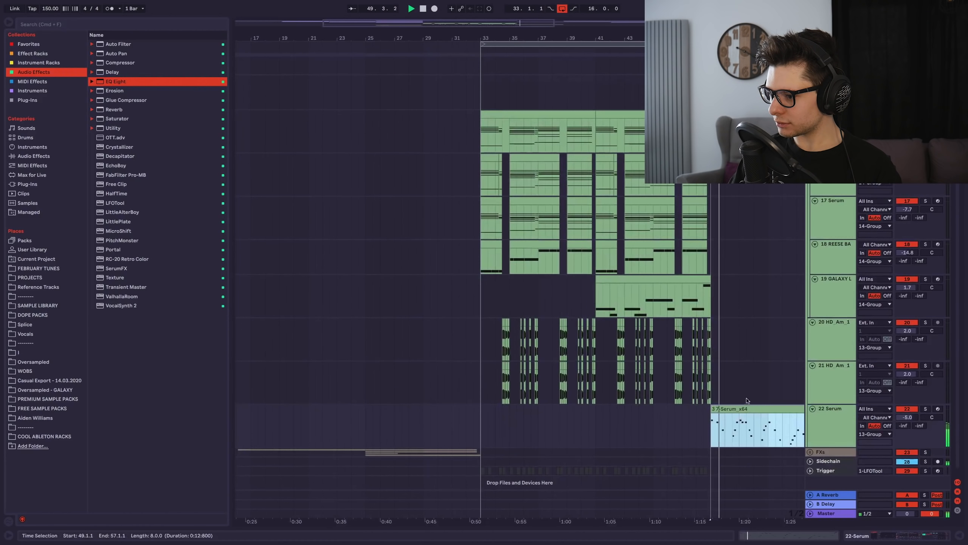
- Stop playback and delete all the chops on the duplicated vocal track 21
key(space)
drag(738, 390, 464, 371)
scroll(457, 365, up, 6)
key(Delete)
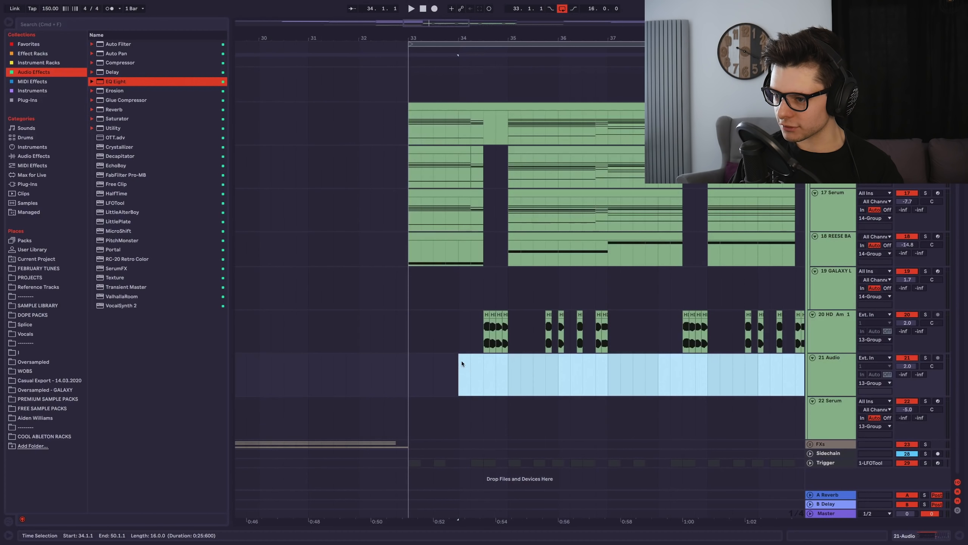
- Try a lengthened copy of the HD_Am_175BPM_Crazy chop at bar 33 on track 21 and remove it
scroll(463, 362, up, 3)
click(499, 327)
drag(515, 315, 387, 366)
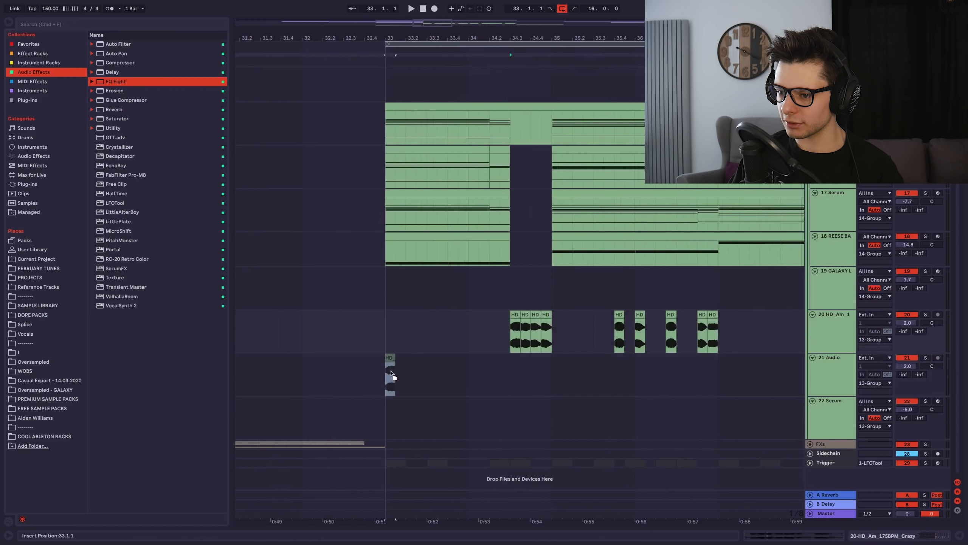
scroll(384, 366, up, 3)
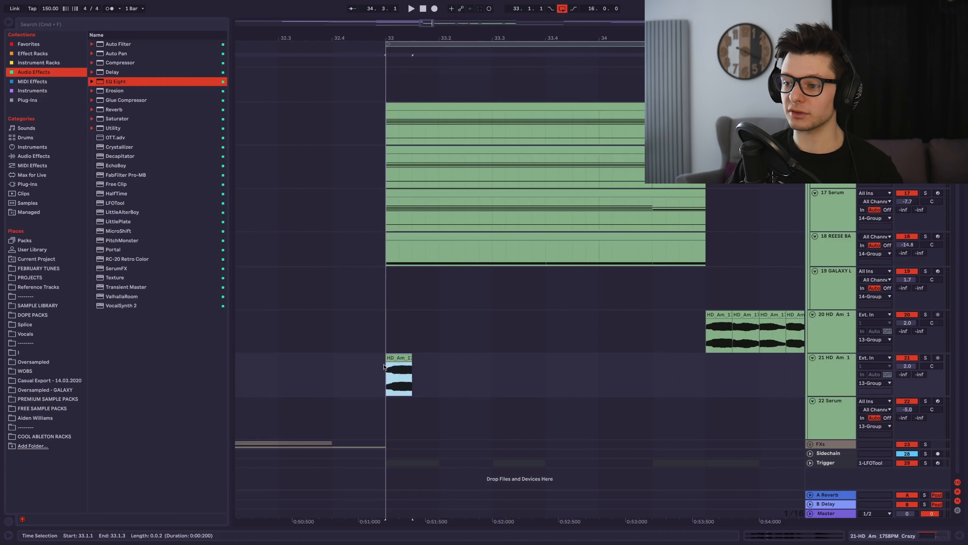
key(space)
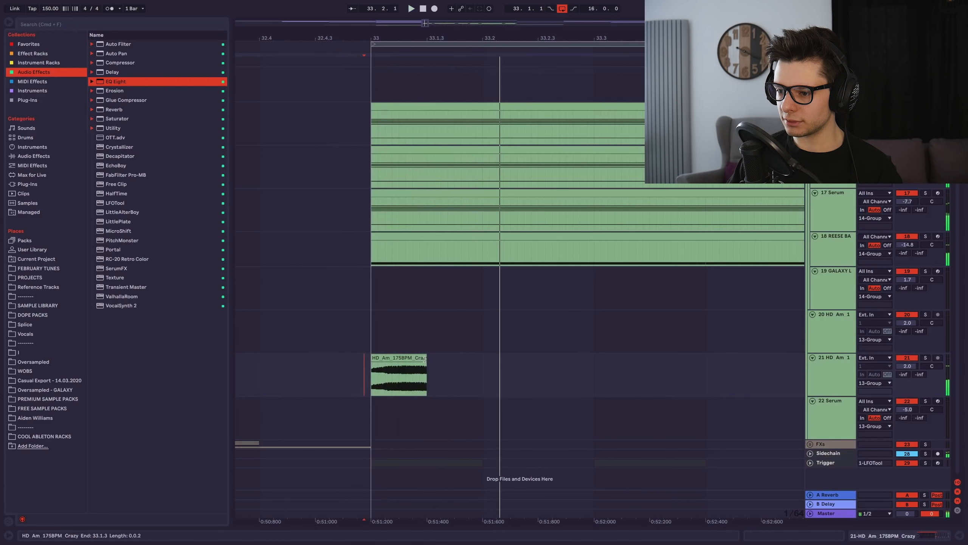
drag(424, 358, 476, 360)
key(space)
key(minus)
key(space)
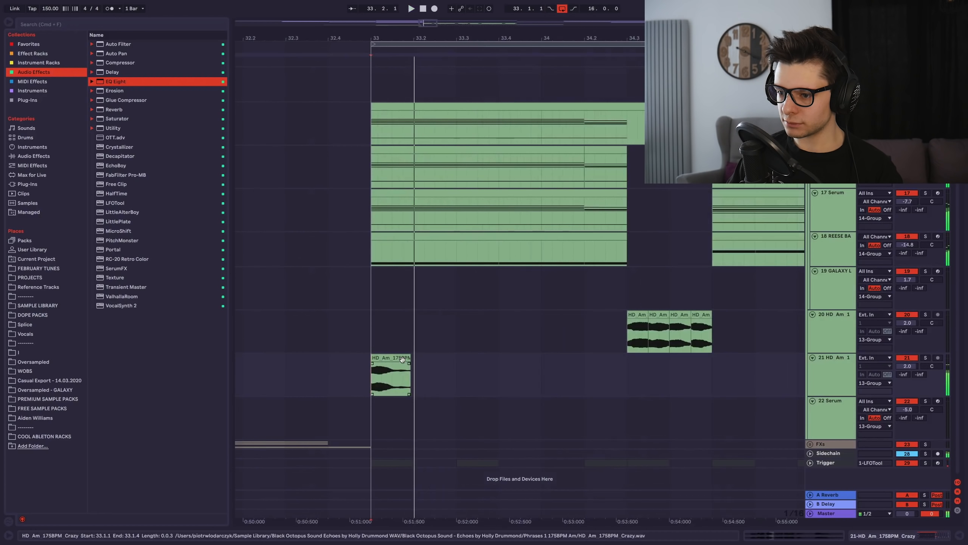
click(389, 358)
key(Delete)
- Solo track 21 and fill bars 33 to 35 with back-to-back copies of a half-beat HD_Am_175BPM_Crazy chop
drag(696, 315, 390, 373)
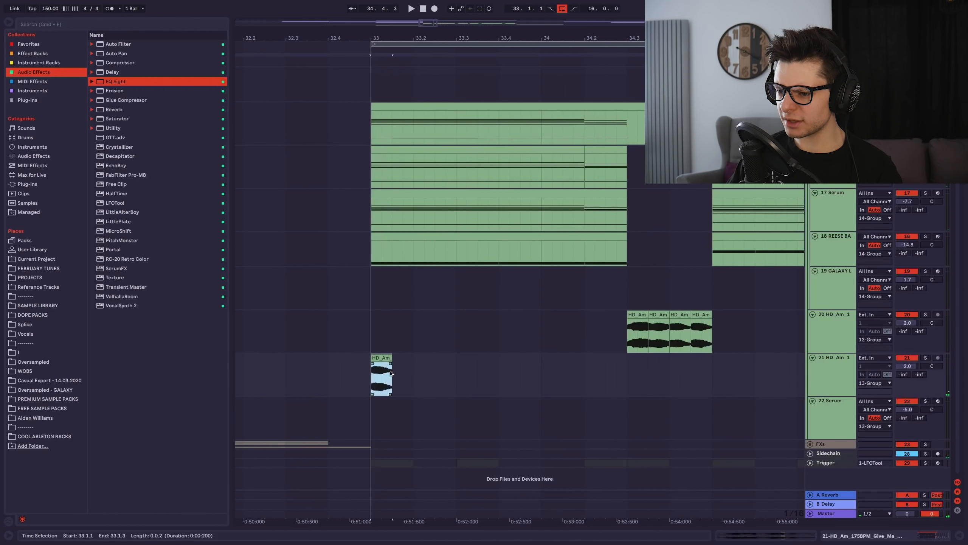
click(925, 358)
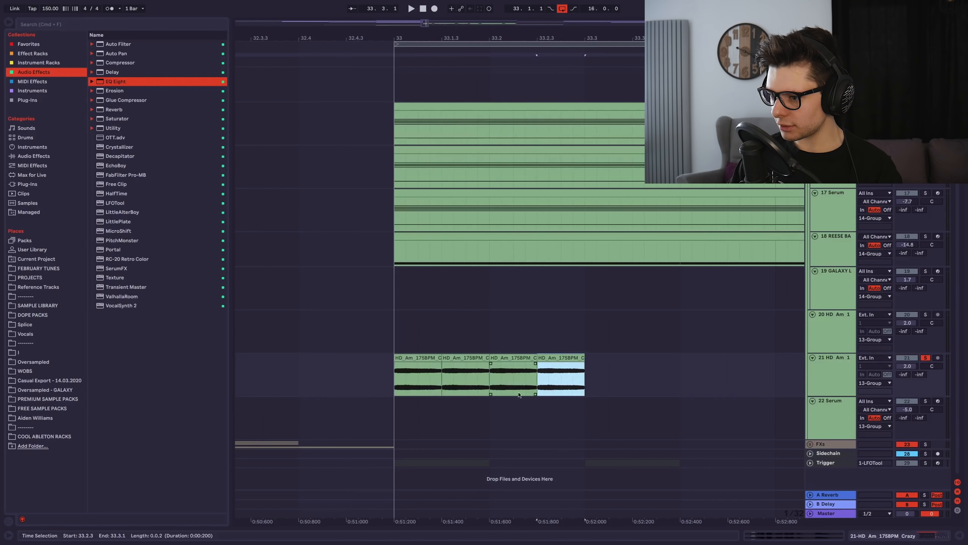
key(ctrl+d)
key(ctrl+d)
key(ctrl+d)
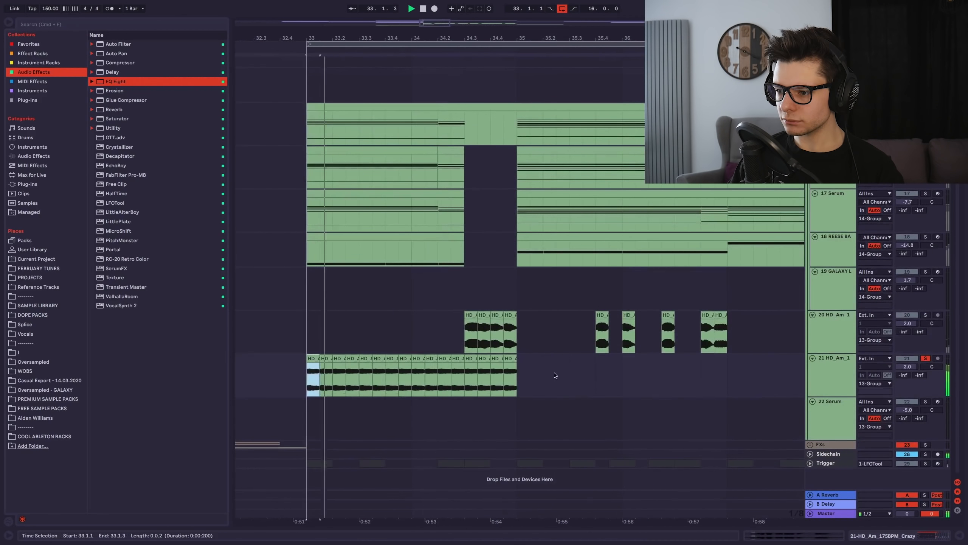
- Duplicate the whole run of track 21 chops from 33.1.1 to 35.1.1 into the next two bars, up to bar 37
shift+click(514, 379)
scroll(537, 378, down, 3)
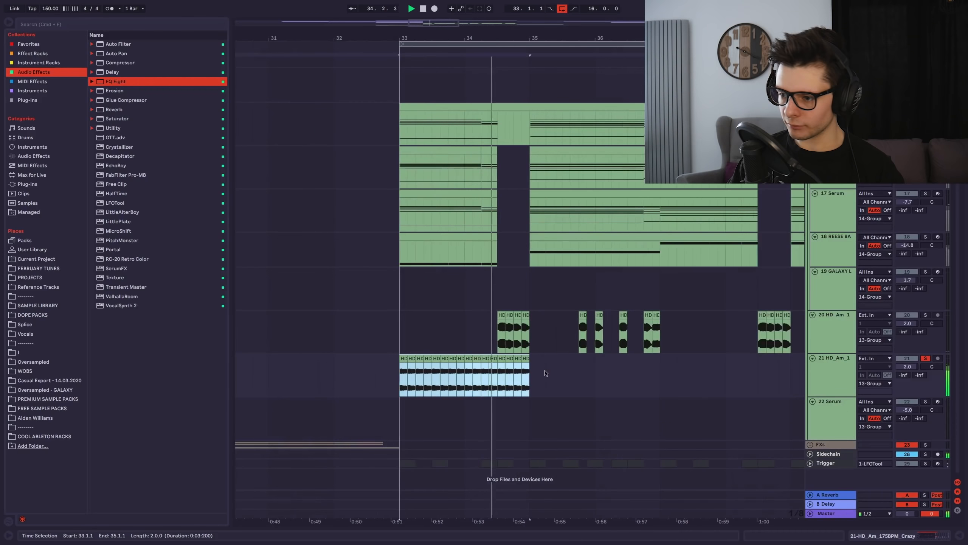
key(super+d)
scroll(560, 376, down, 2)
key(z)
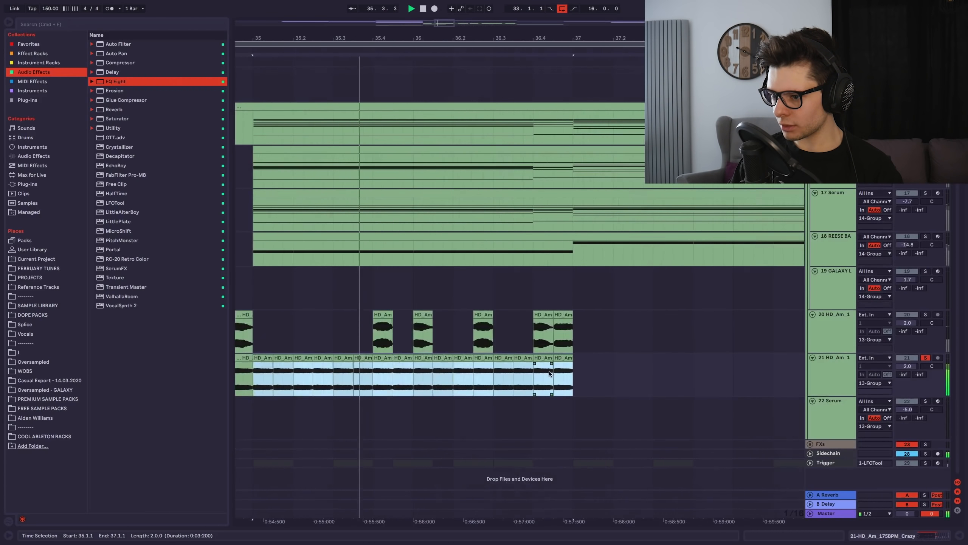
- Inspect the sample waveform and transposition of a track 21 chop in bar 36 and close the clip view
click(553, 384)
double_click(537, 380)
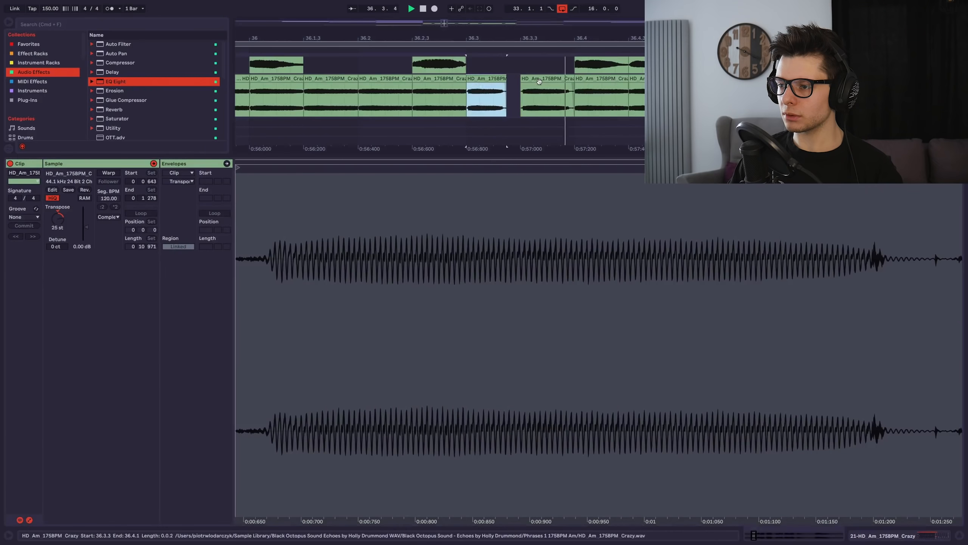
key(super+alt+l)
scroll(549, 377, up, 3)
drag(588, 365, 591, 372)
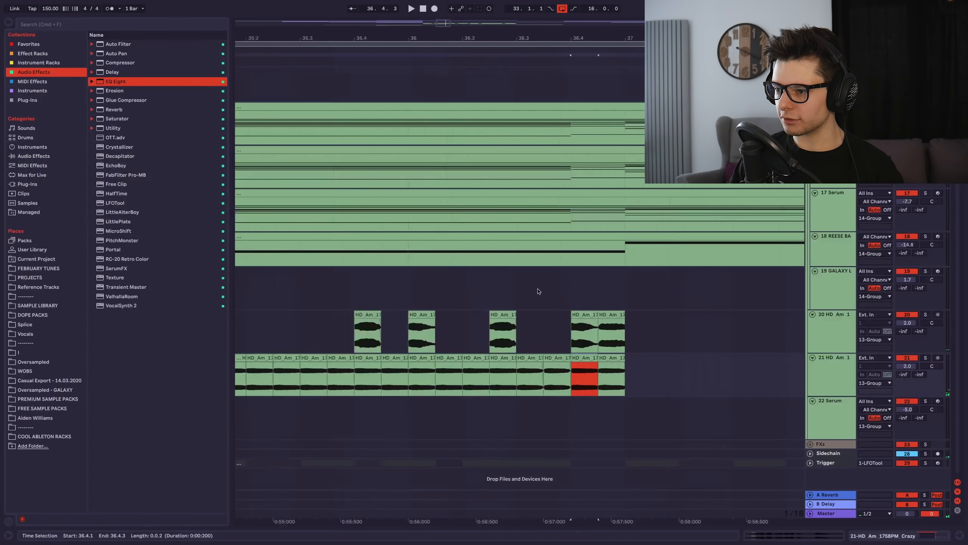
- Move the track 21 vocal chops from bars 33–37 to bar 49 and duplicate them up to bar 57
scroll(538, 291, down, 5)
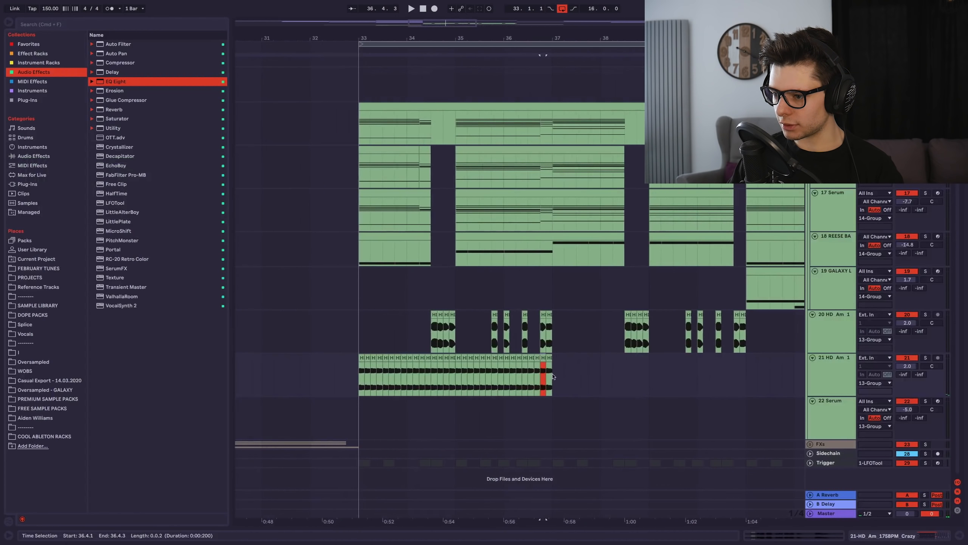
drag(553, 378, 361, 388)
scroll(362, 387, down, 5)
key(Delete)
scroll(555, 374, right, 6)
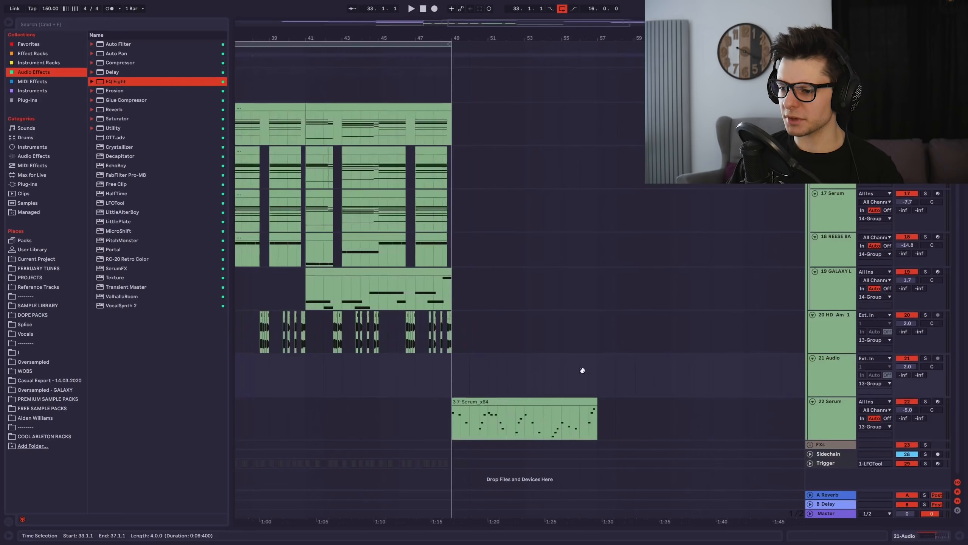
scroll(579, 370, left, 2)
drag(558, 376, 488, 376)
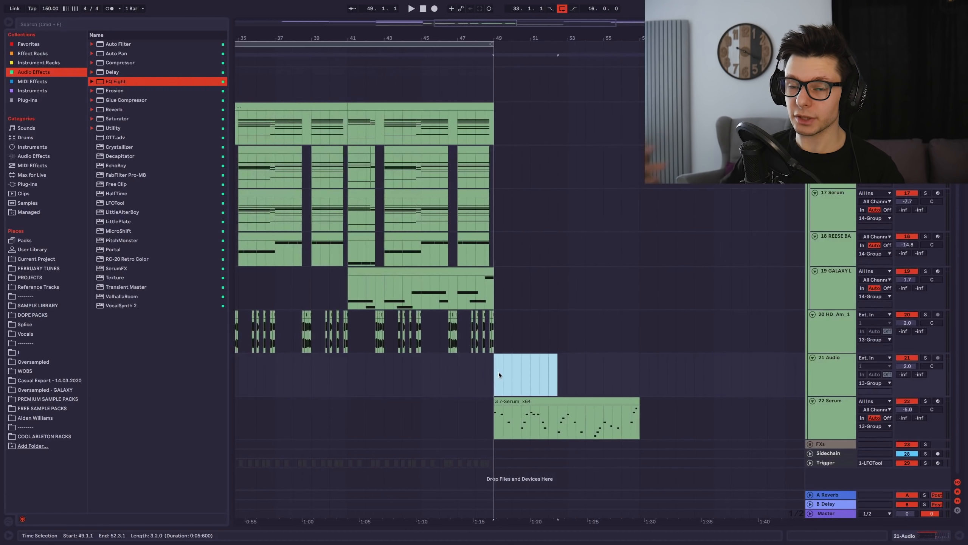
key(super+v)
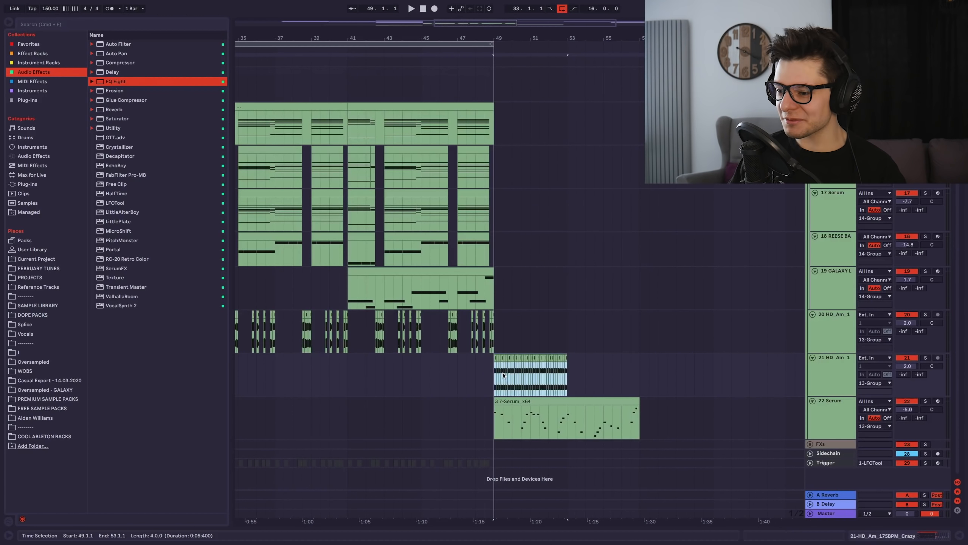
key(super+d)
- Duplicate the drop's time range from bars 33–49 into the next 16 bars and place the track 21 chops at bar 49 again
scroll(574, 300, left, 5)
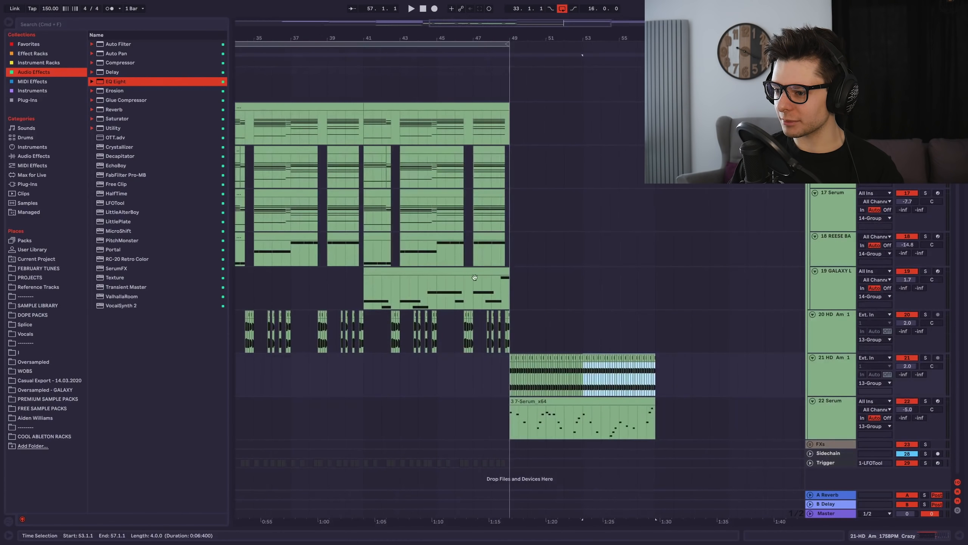
drag(586, 267, 304, 277)
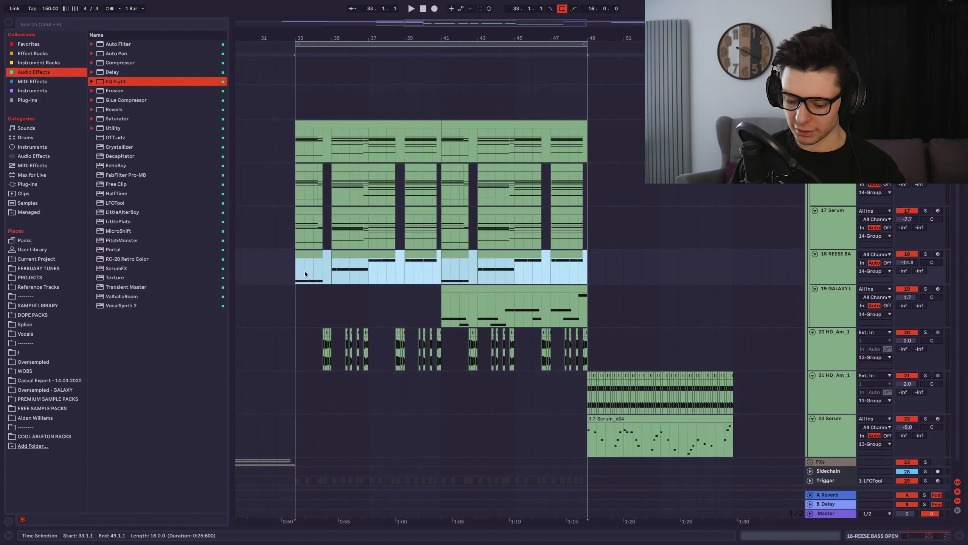
key(super+d)
drag(403, 401, 351, 401)
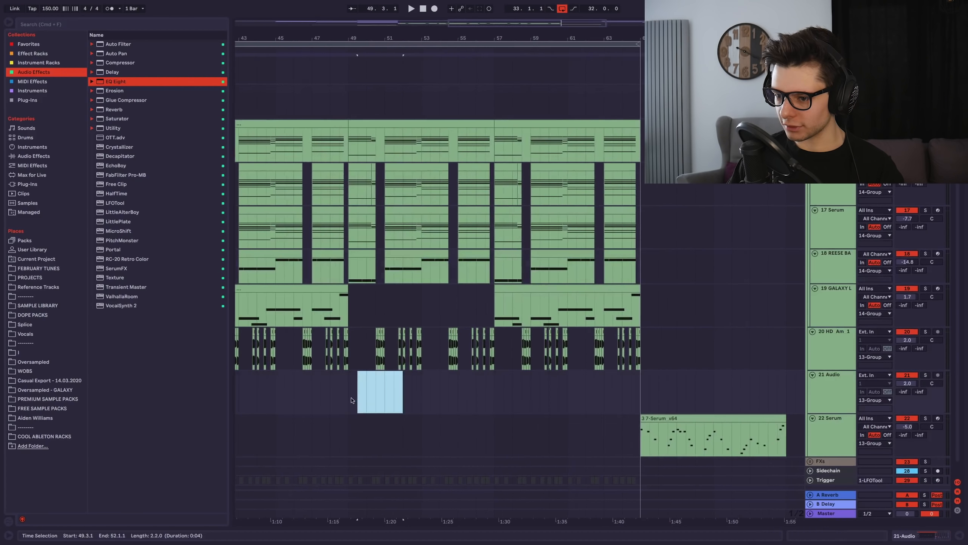
key(super+v)
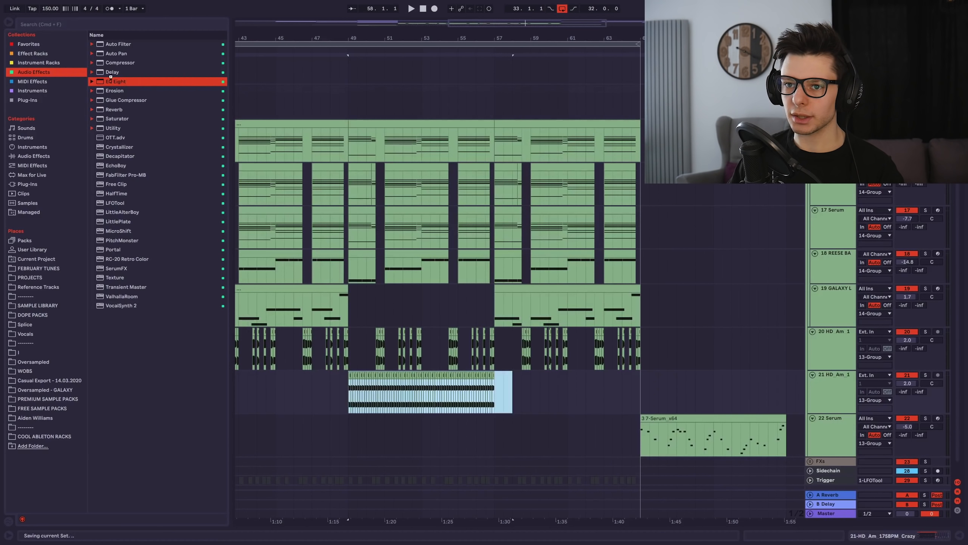
- Load LFOTool on 14-Group with a falling curve at a 1/8 rate, audition it and turn the device off
click(333, 98)
mouse_move(123, 204)
mouse_down()
mouse_move(380, 101)
mouse_move(371, 102)
mouse_move(381, 154)
mouse_up()
key(space)
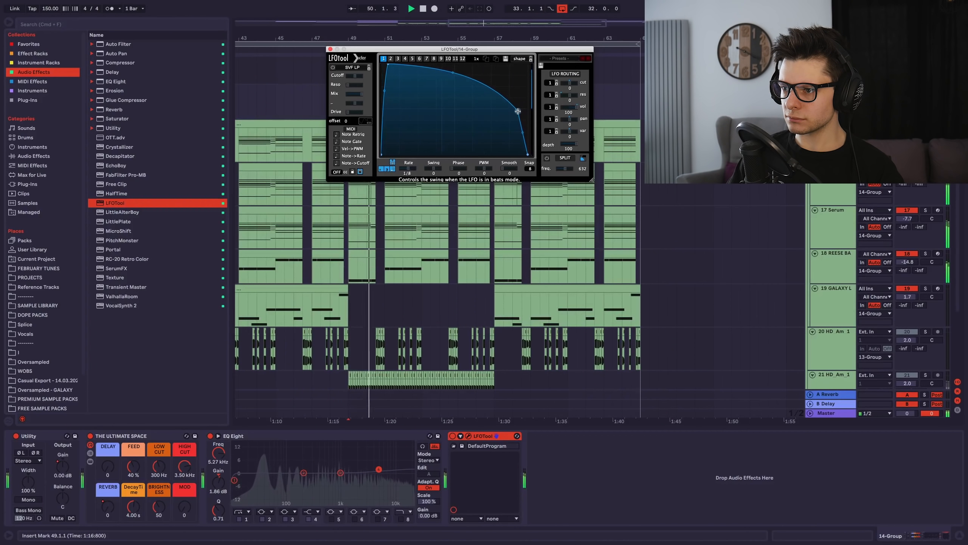
click(468, 435)
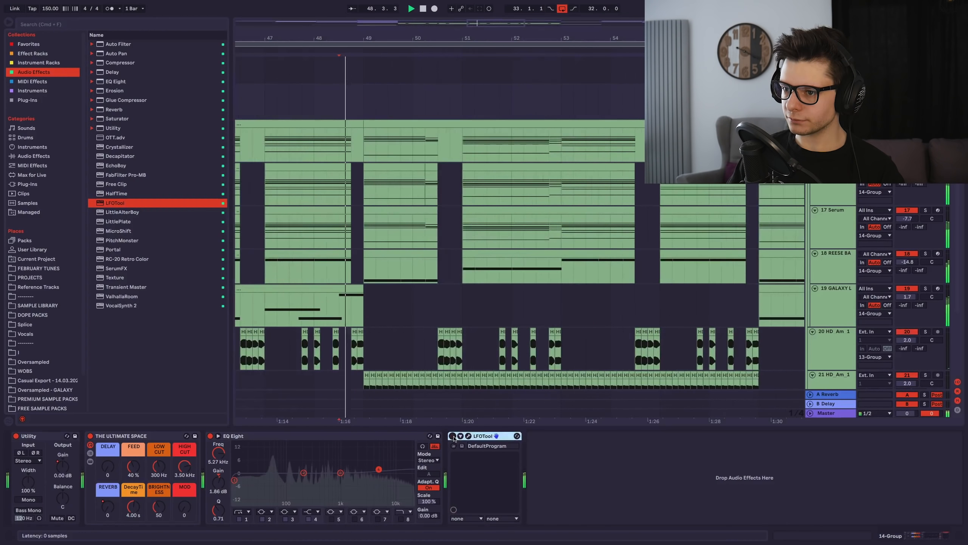
- Show automation and give LFOTool's Device On parameter its own lane on the 14 Group track
scroll(443, 279, down, 5)
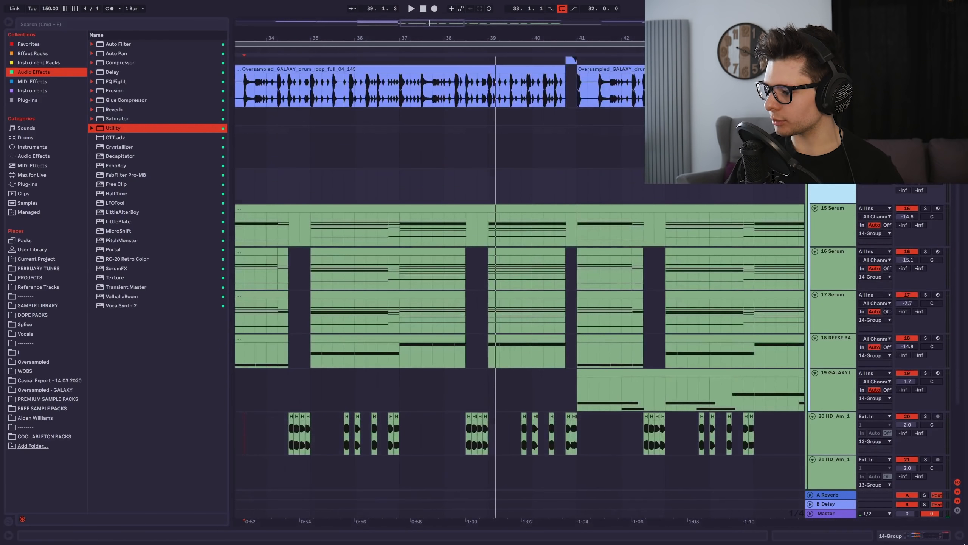
key(shift+Tab)
click(452, 436)
right_click(452, 437)
click(478, 448)
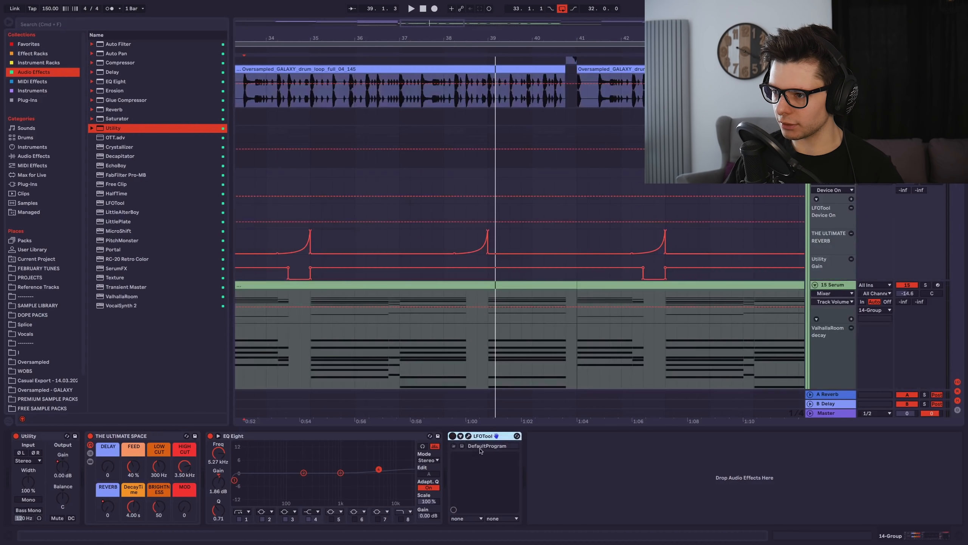
- Automate LFOTool's Device On on 14-Group to stay off before bar 49 and switch on from bar 49
scroll(536, 275, down, 3)
scroll(522, 264, right, 2)
scroll(501, 250, up, 1)
scroll(541, 234, right, 2)
click(555, 237)
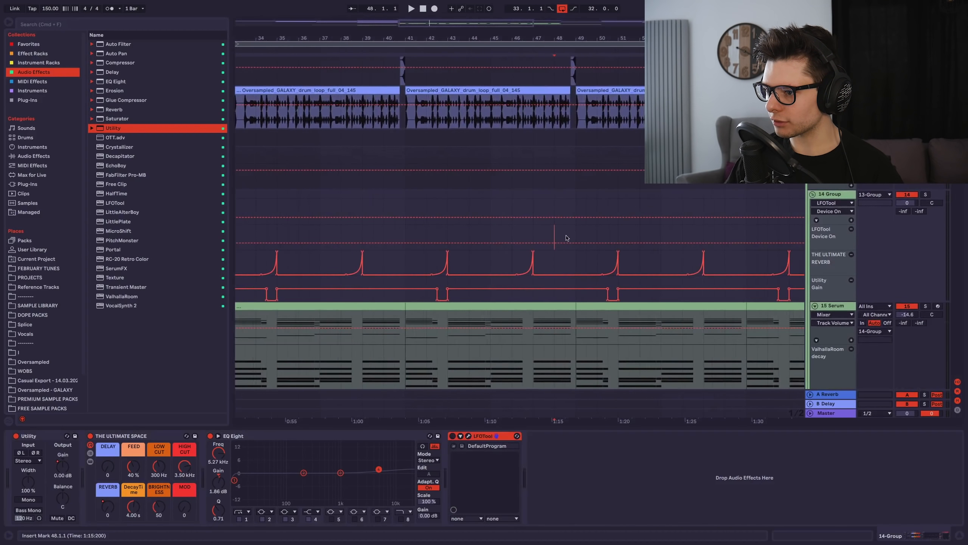
drag(586, 243, 576, 230)
scroll(540, 228, down, 4)
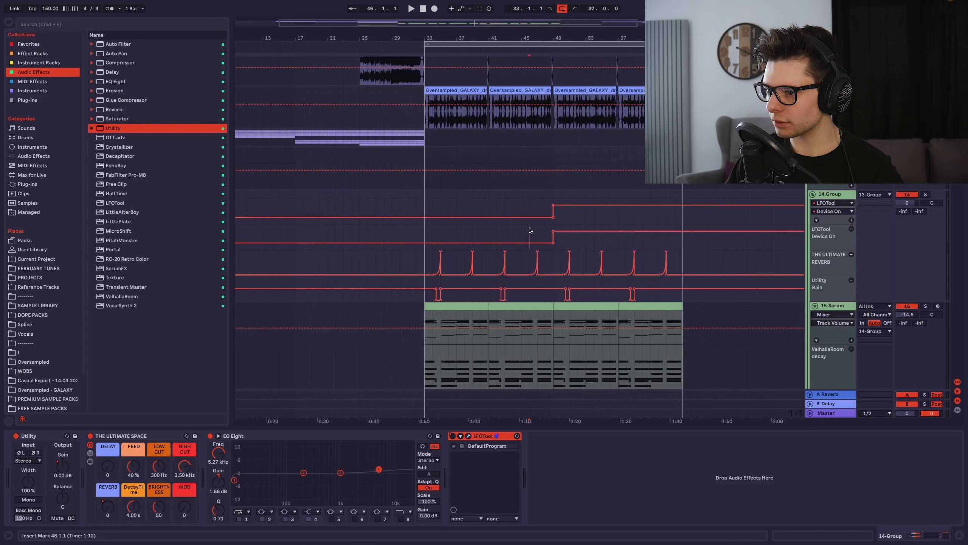
- Insert 16 empty bars at bar 49 across all tracks and play back the start of the new break
scroll(530, 231, up, 3)
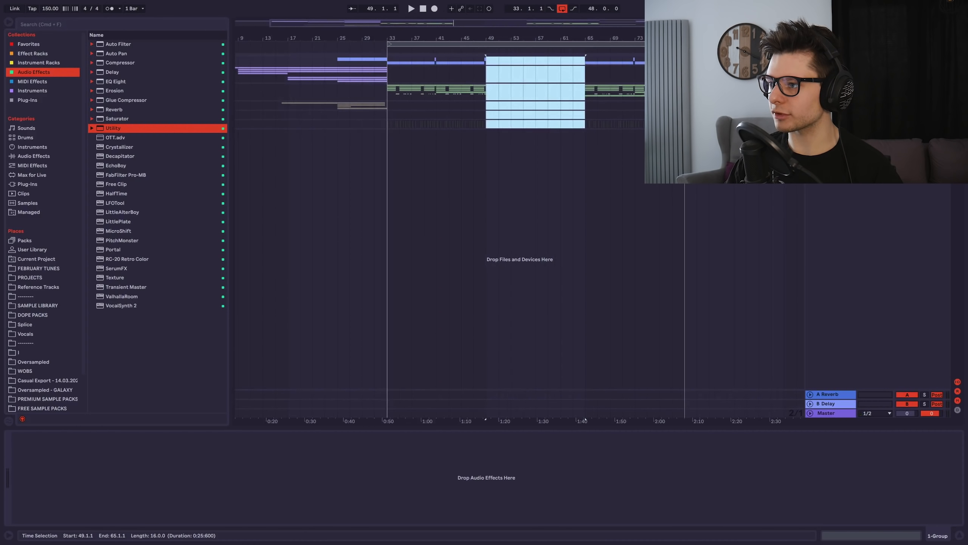
drag(496, 64, 502, 90)
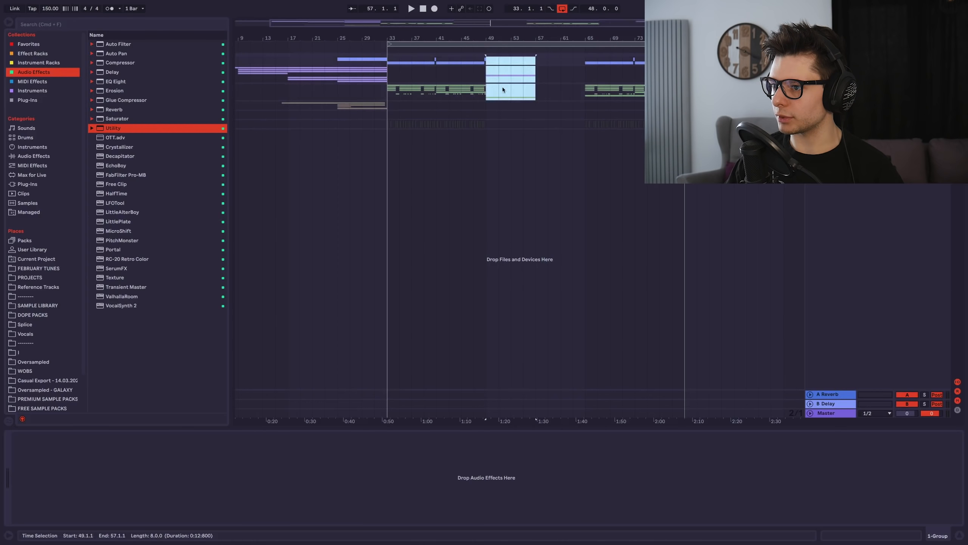
key(space)
scroll(497, 88, up, 5)
click(528, 91)
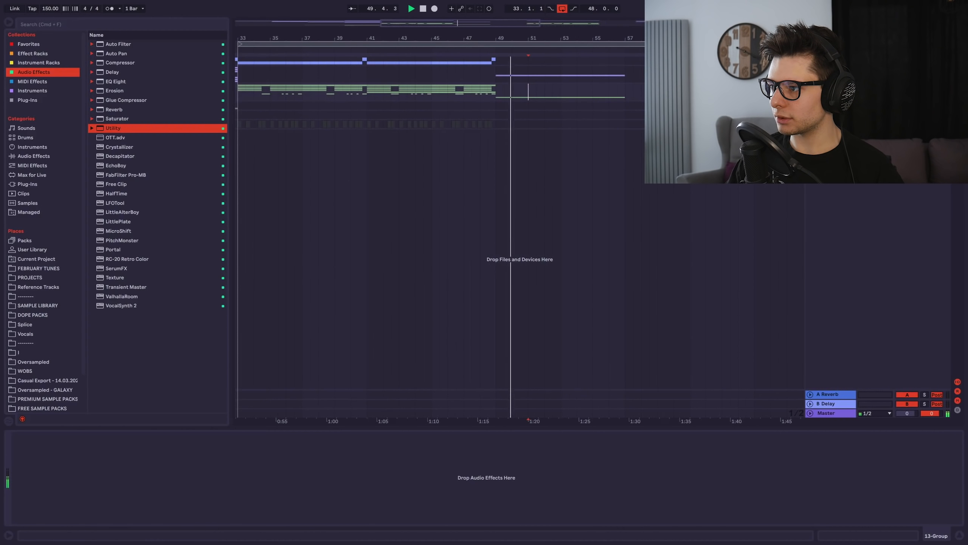
- Add an audio track below the drum loop, place V_RIOT_fx_impact_cinematic.wav at bar 49 and audition it
click(810, 61)
click(829, 139)
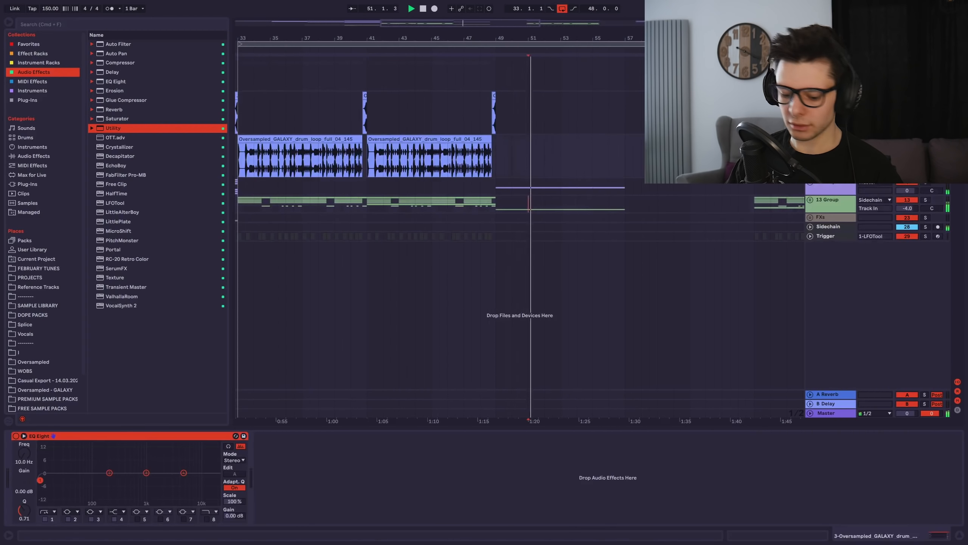
key(super+t)
click(31, 45)
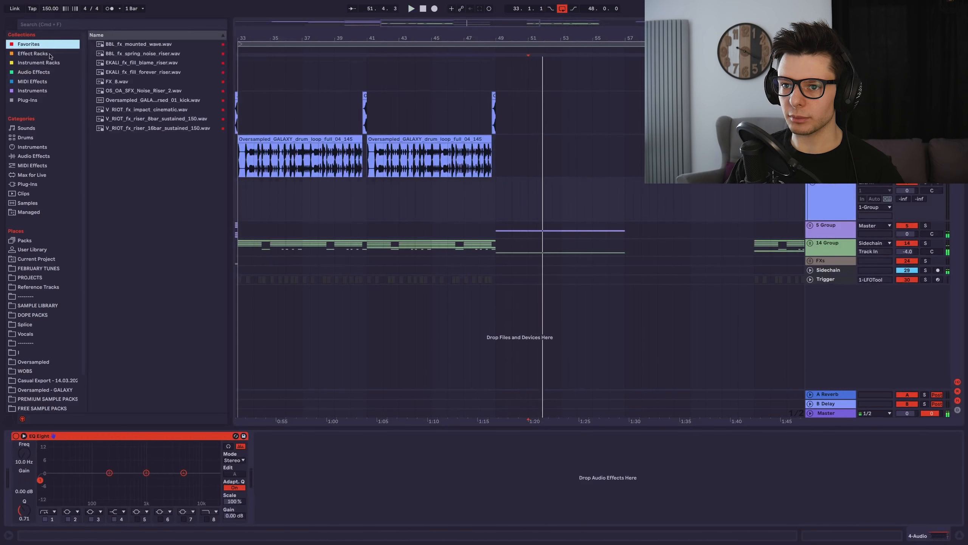
drag(140, 110, 491, 195)
scroll(492, 196, up, 5)
key(space)
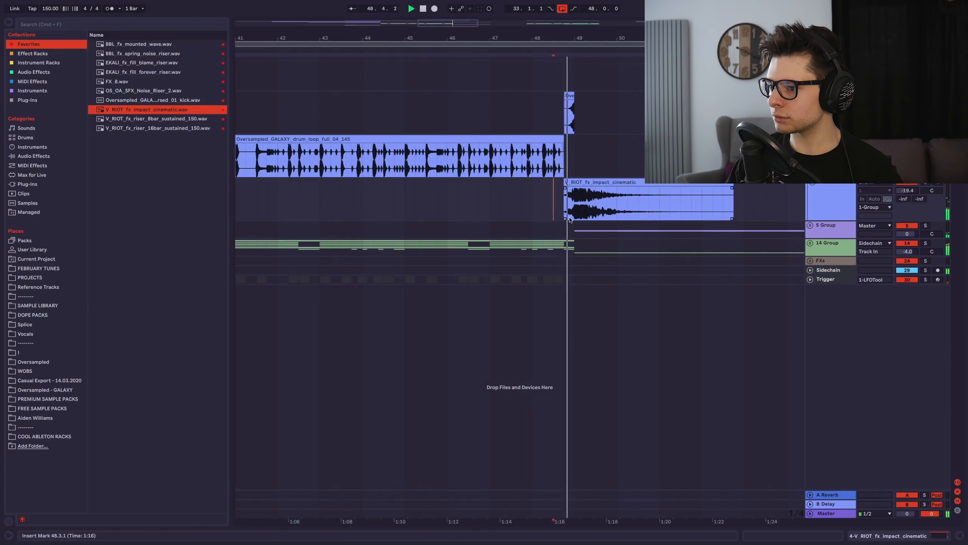
- Copy the intro's Omnisphere and Serum clips from bars 9–33 and paste them at bar 57 in the break
scroll(608, 255, down, 5)
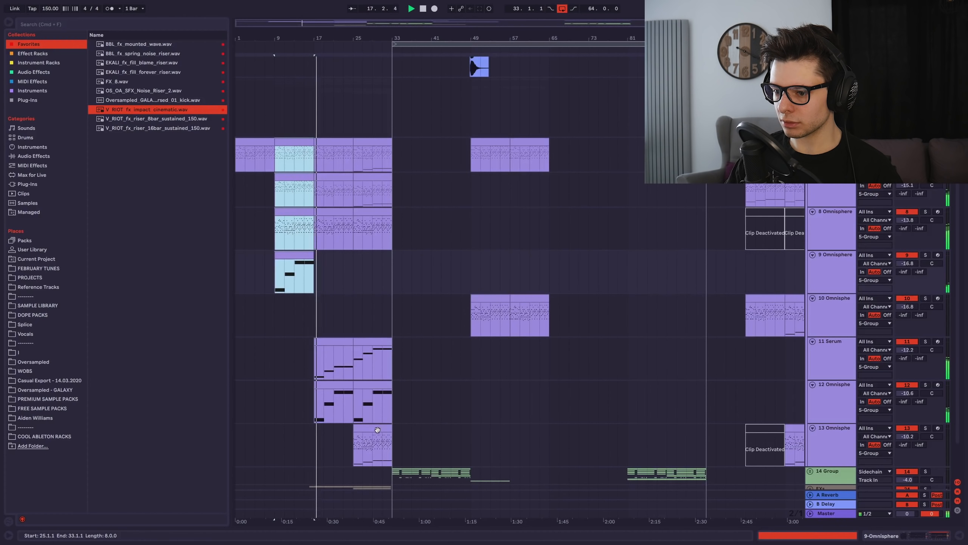
shift+click(378, 429)
drag(583, 163, 512, 160)
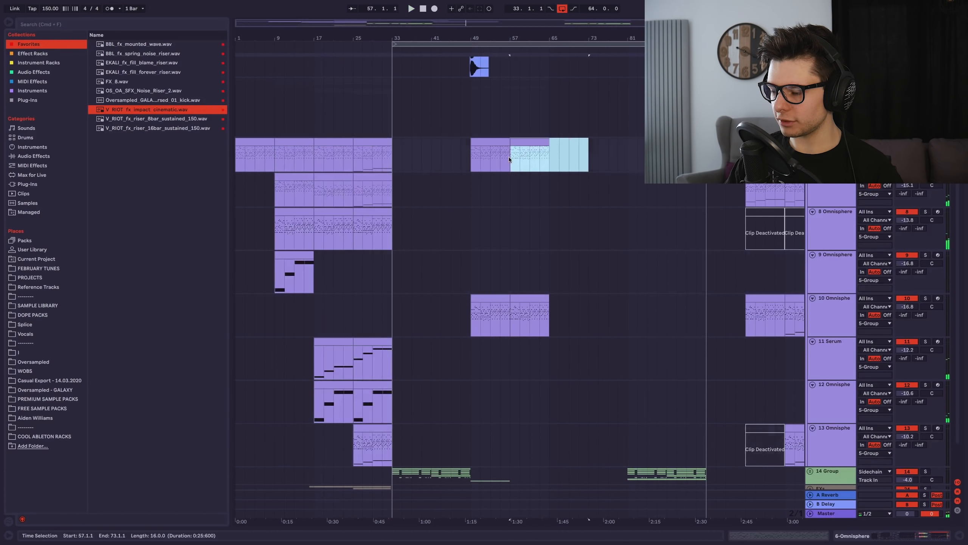
key(super+v)
scroll(570, 192, down, 1)
click(566, 229)
scroll(570, 267, up, 5)
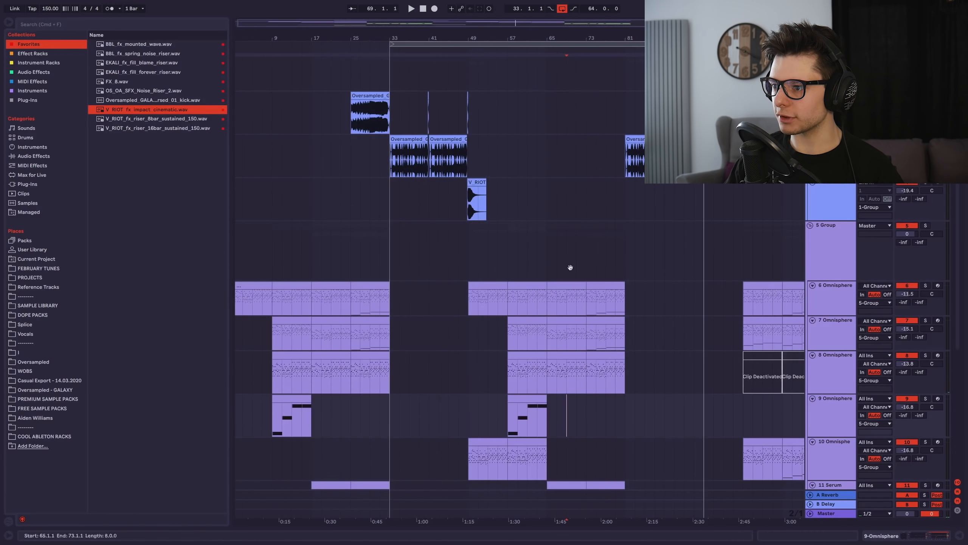
drag(571, 268, 568, 312)
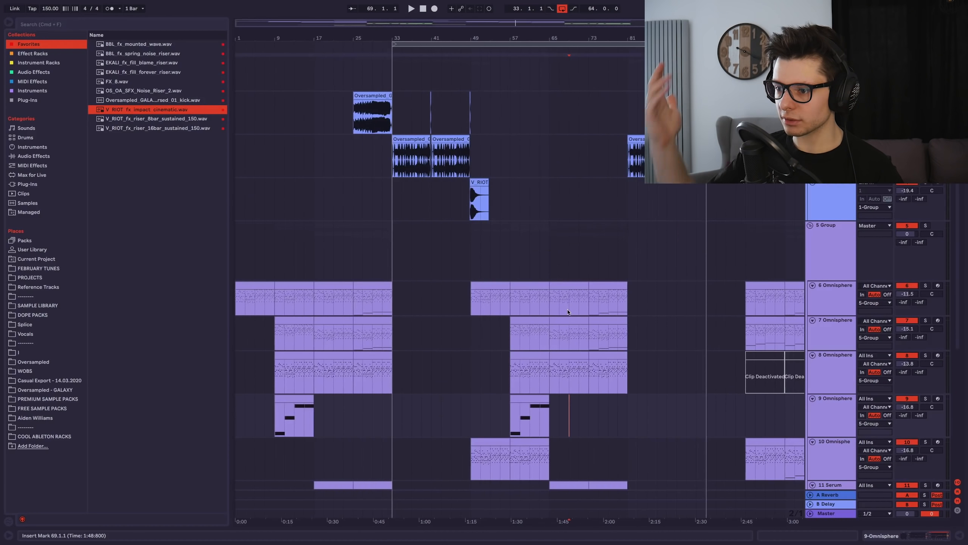
- Copy the Oversampled_GALAXY buildup clip from bars 25–33 to bar 73 and play the end of the break
scroll(544, 274, down, 4)
scroll(507, 191, up, 1)
scroll(496, 153, up, 4)
drag(355, 90, 597, 105)
scroll(630, 217, down, 3)
scroll(630, 217, right, 2)
click(550, 174)
key(space)
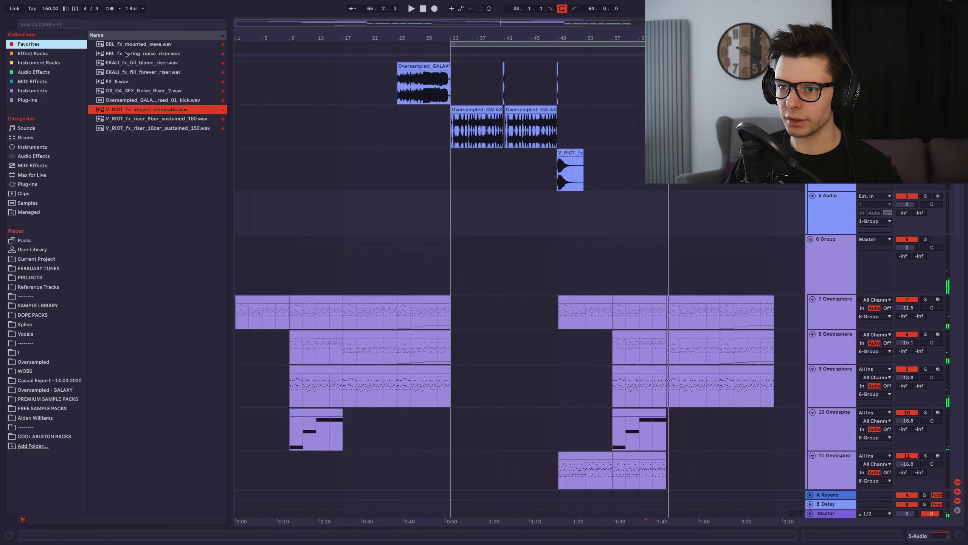
- Try OS_OA_SFX_Noise_Riser_2.wav on audio track 5 leading into bar 17 and cut the clip out again
drag(126, 54, 355, 221)
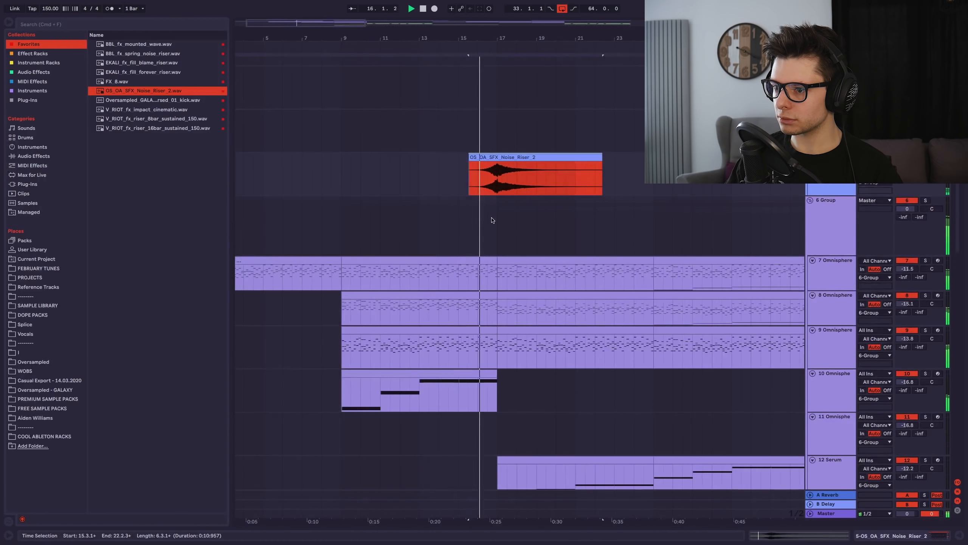
drag(541, 220, 522, 231)
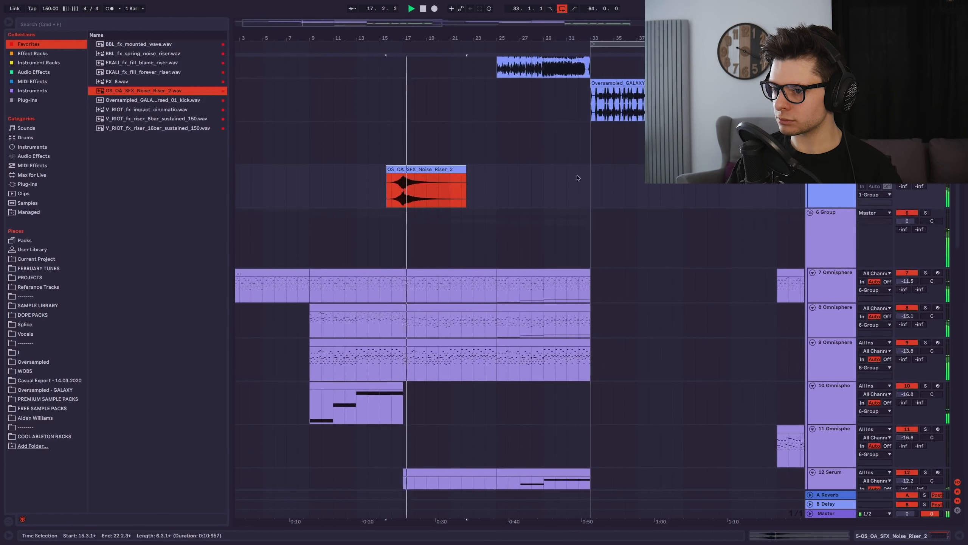
click(415, 170)
key(super+x)
- Copy the FXs group clips from bars 15–33 to bars 63–81 and listen to the break around bar 65
drag(553, 473, 523, 143)
key(space)
drag(349, 445, 562, 446)
drag(626, 381, 362, 387)
key(super+v)
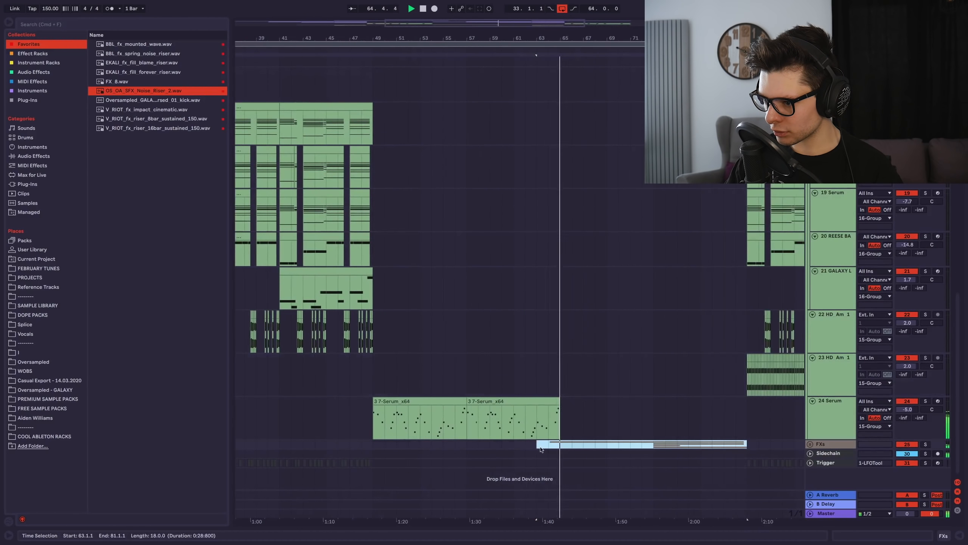
scroll(572, 385, down, 3)
drag(646, 99, 563, 290)
scroll(564, 290, up, 10)
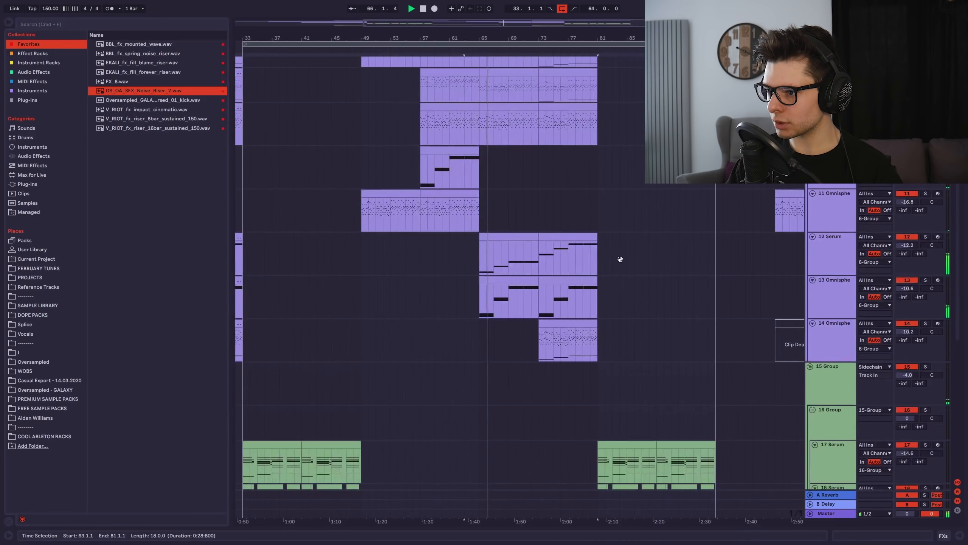
key(space)
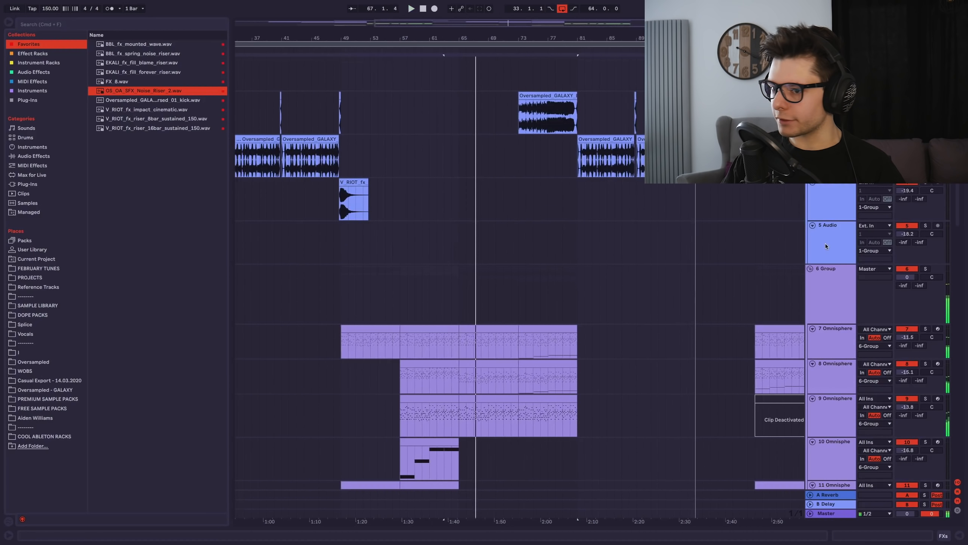
- Place Oversampled_GALAXY_proper_clap.wav from the Oversampled - GALAXY claps on track 5, repeating every beat from bar 65
click(826, 243)
scroll(443, 218, down, 5)
scroll(561, 255, up, 8)
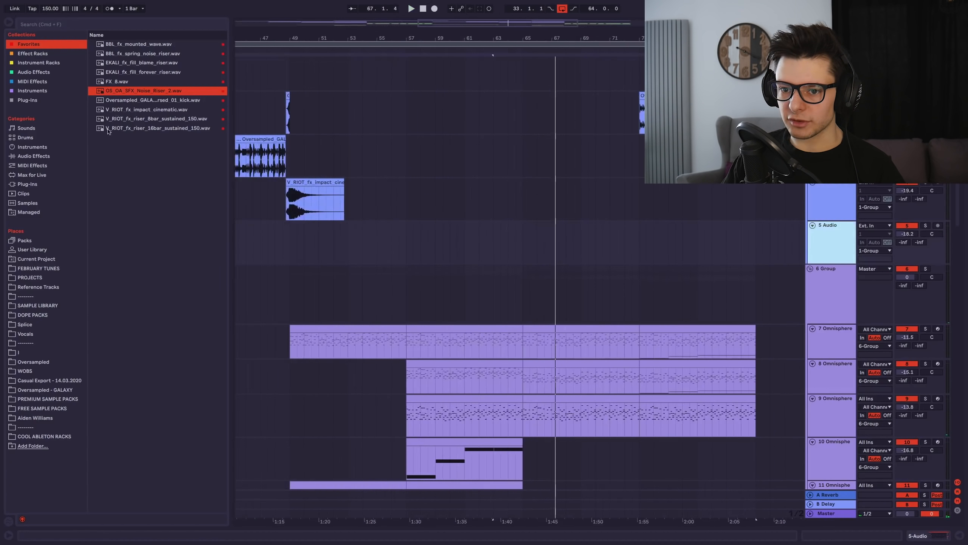
click(42, 390)
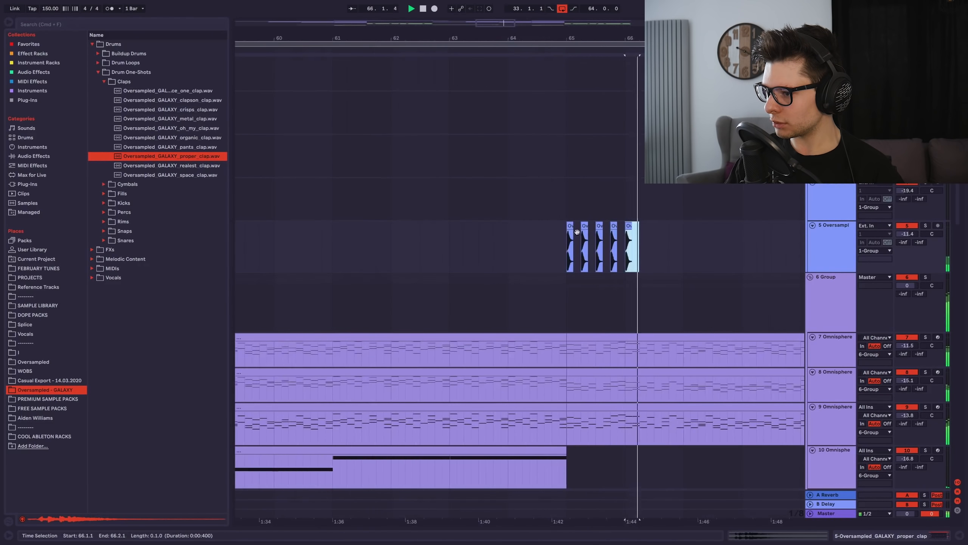
- Duplicate the track 5 claps so they hit every beat from bar 65 to bar 69
key(super+d)
shift+click(479, 217)
key(super+d)
key(super+d)
key(super+d)
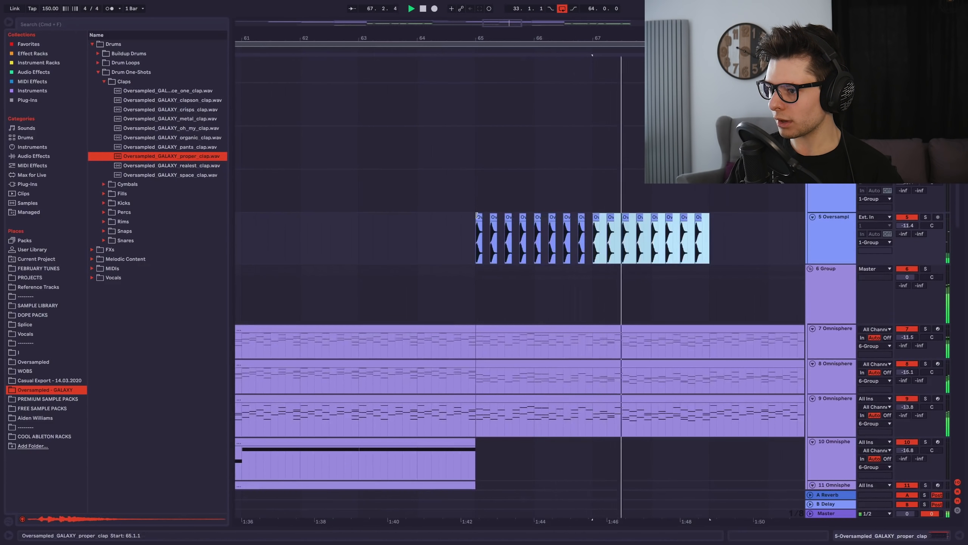
- Duplicate the track 5 claps onward to bar 77 and start half-beat claps from bar 77
key(super+d)
scroll(689, 234, right, 3)
key(super+d)
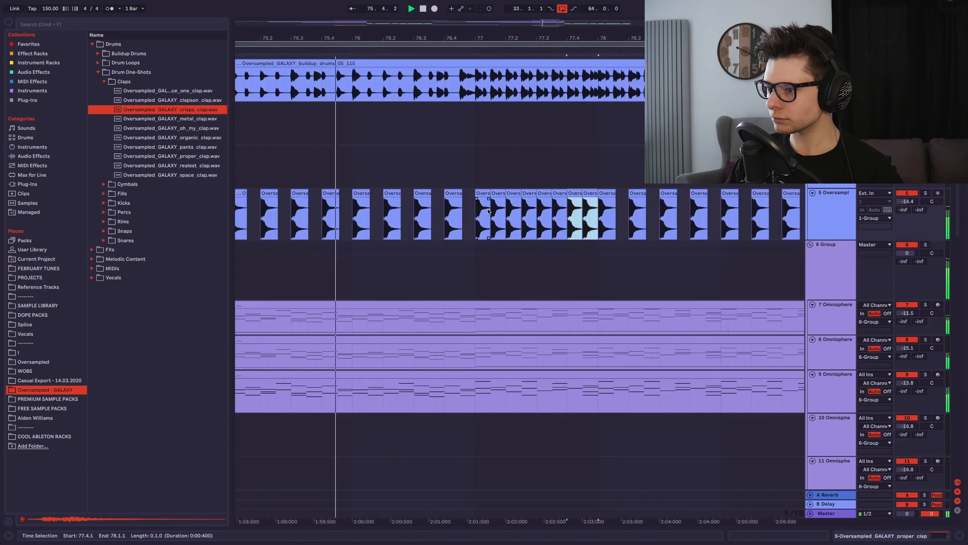
- Continue the track 5 claps from bar 77, doubling their rate again around bar 79 and ending them midway through bar 80
scroll(487, 210, down, 3)
key(super+d)
key(super+d)
key(super+d)
key(super+d)
scroll(608, 201, up, 5)
key(super+d)
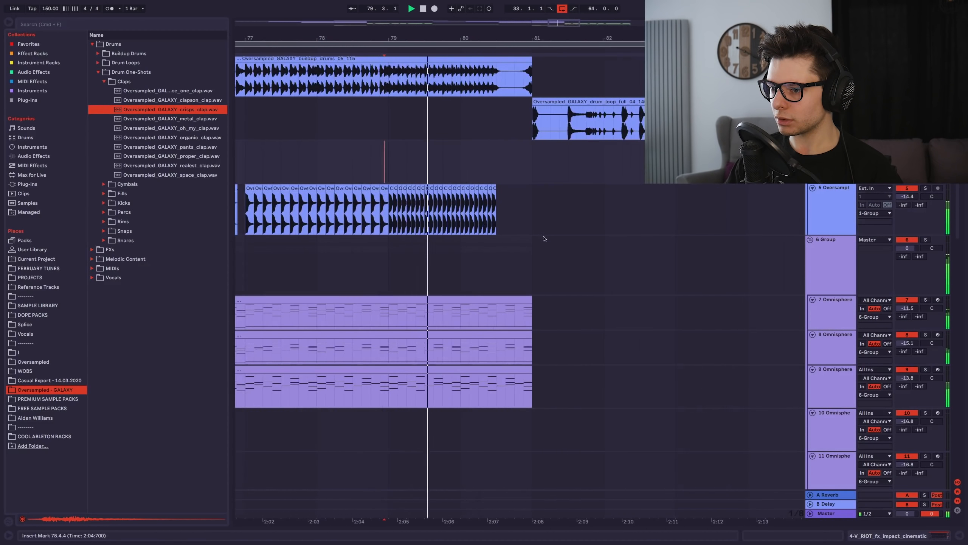
- Extend the starts of the second drop's Serum and Reese clips in 15 Group back from bar 81 to bar 80
scroll(610, 86, down, 1)
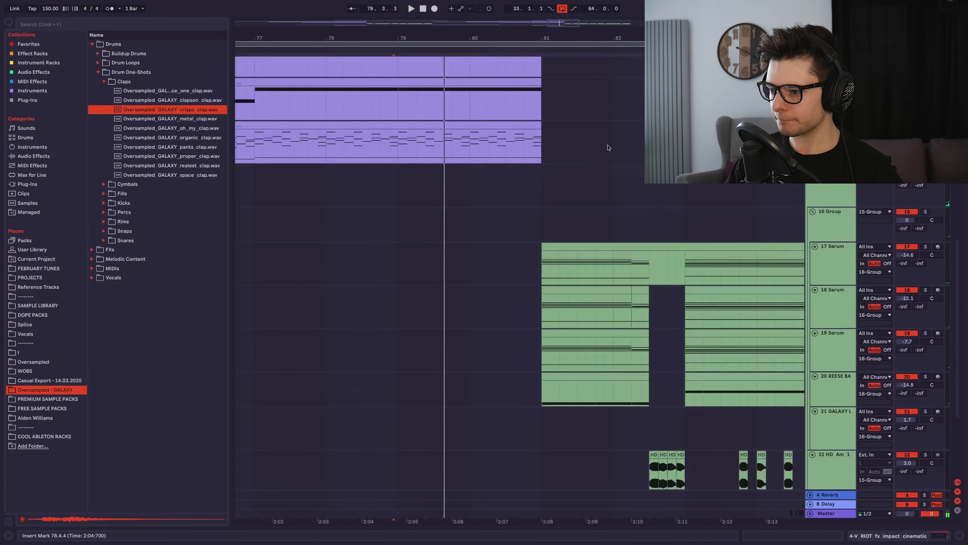
drag(564, 446, 597, 224)
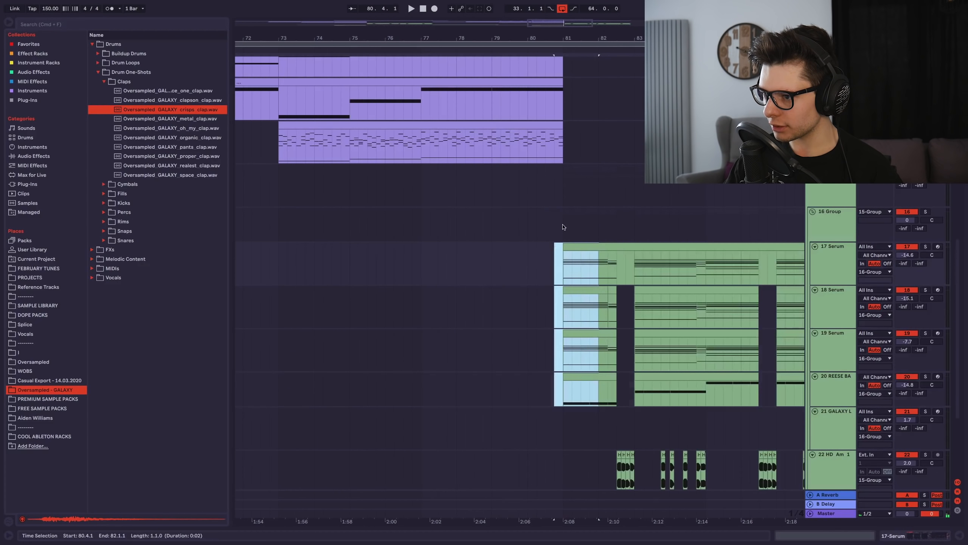
- Add an Auto Filter to 15 Group and automate its frequency to rise to 19.9 kHz between bars 80 and 81
click(840, 195)
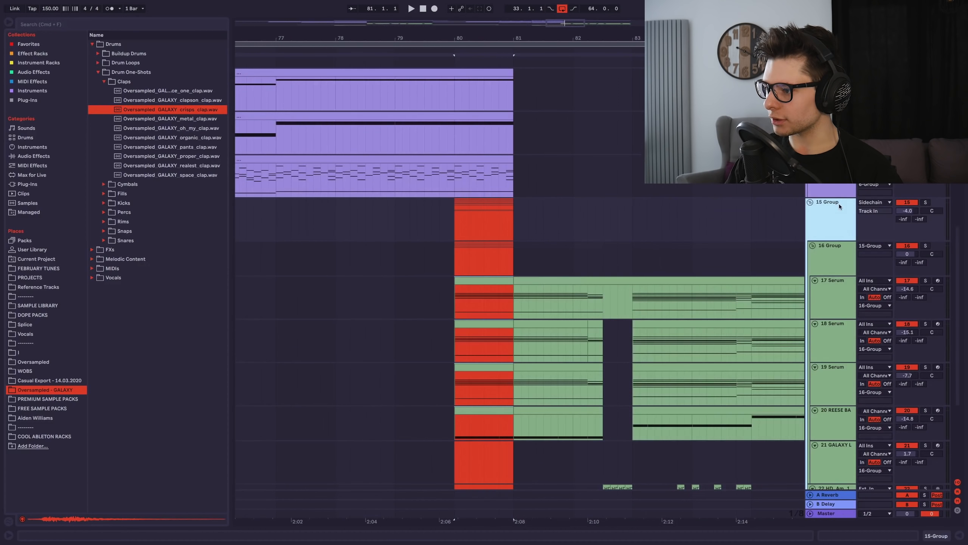
click(38, 71)
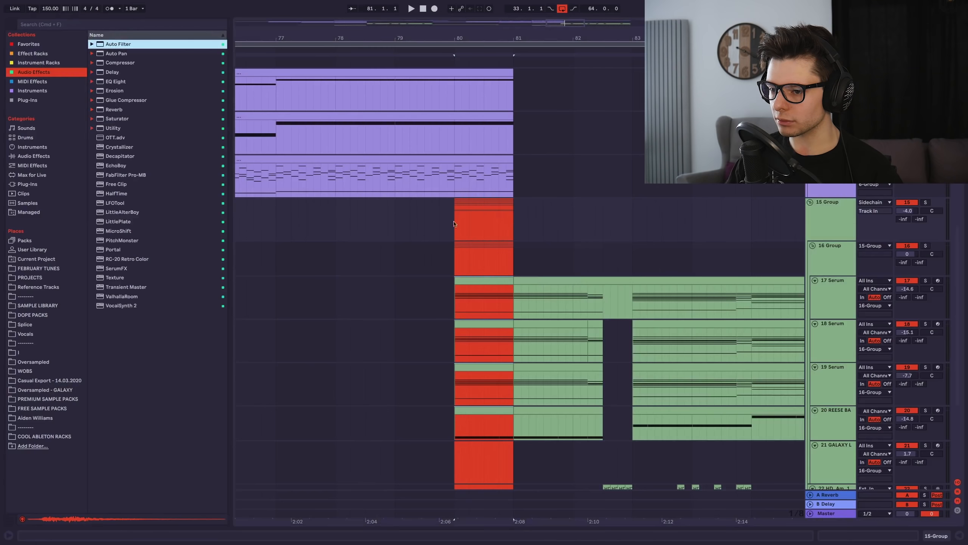
drag(454, 224, 453, 225)
drag(154, 460, 154, 459)
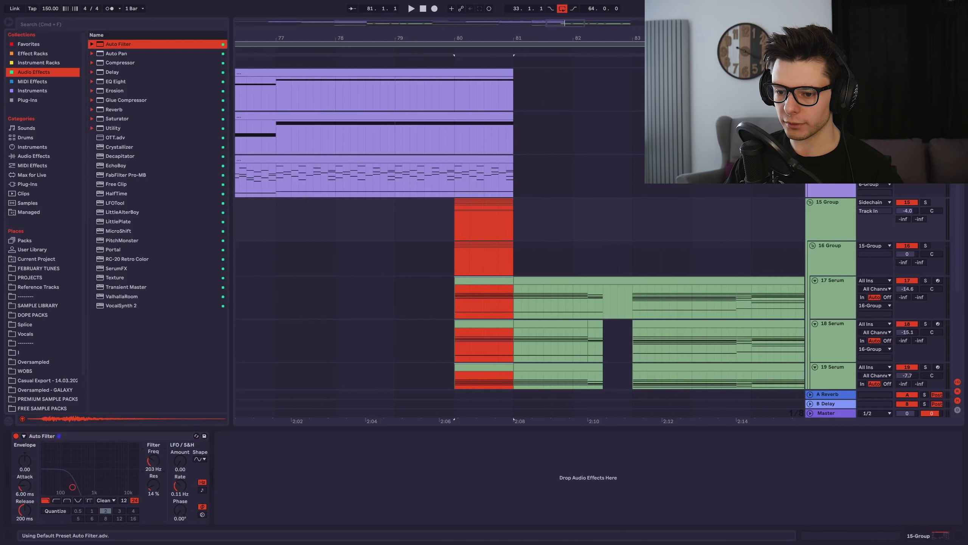
right_click(157, 458)
click(175, 471)
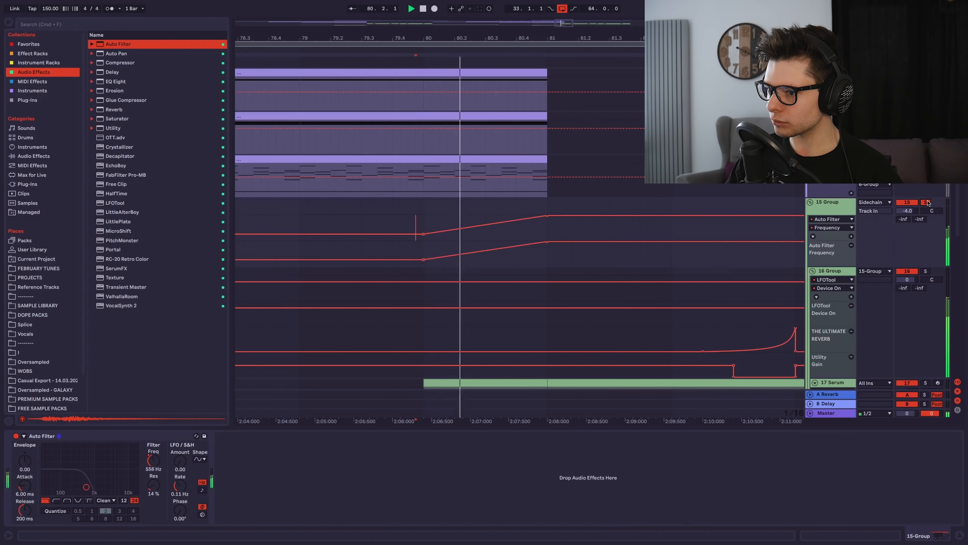
scroll(474, 251, up, 3)
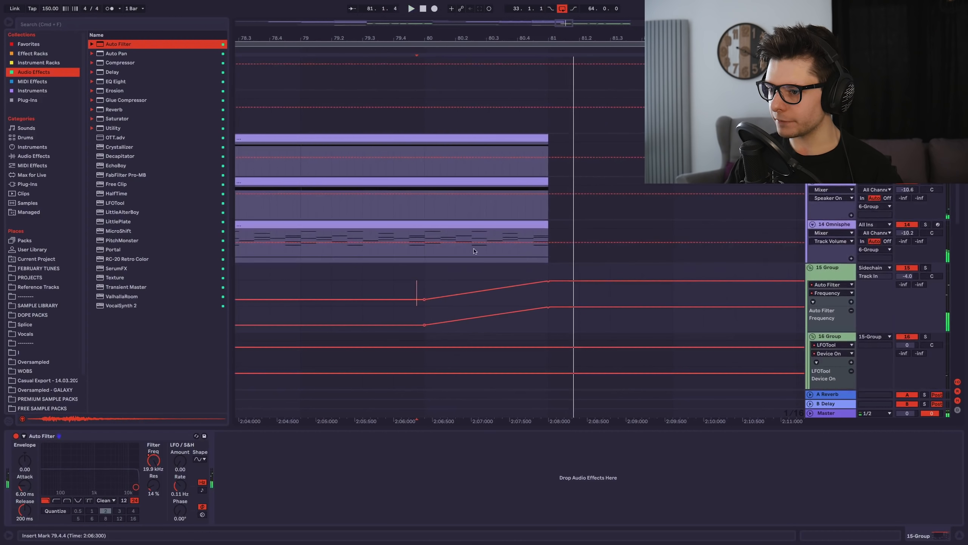
- Lower the peak of the 6 Group Auto Filter frequency automation just before bar 33 to 824 Hz while listening
scroll(678, 353, up, 10)
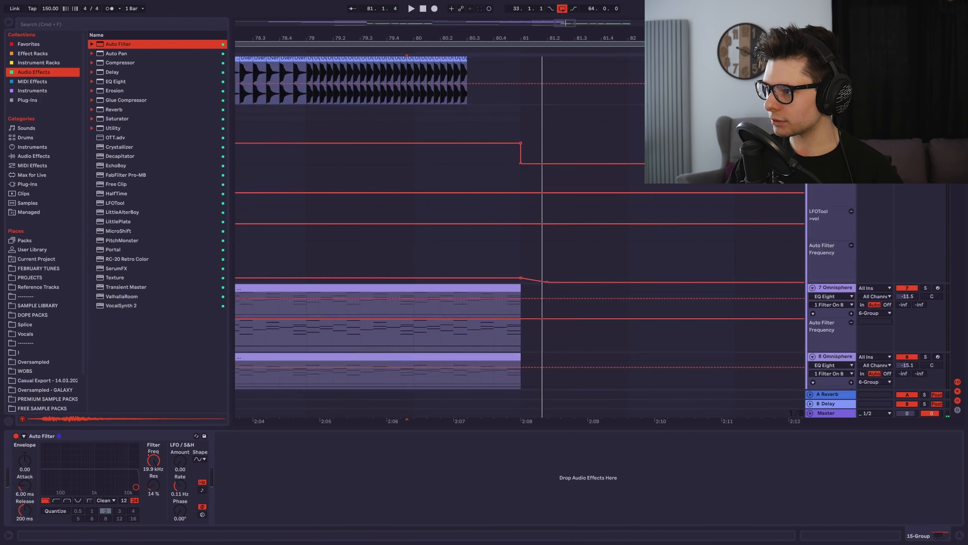
click(800, 291)
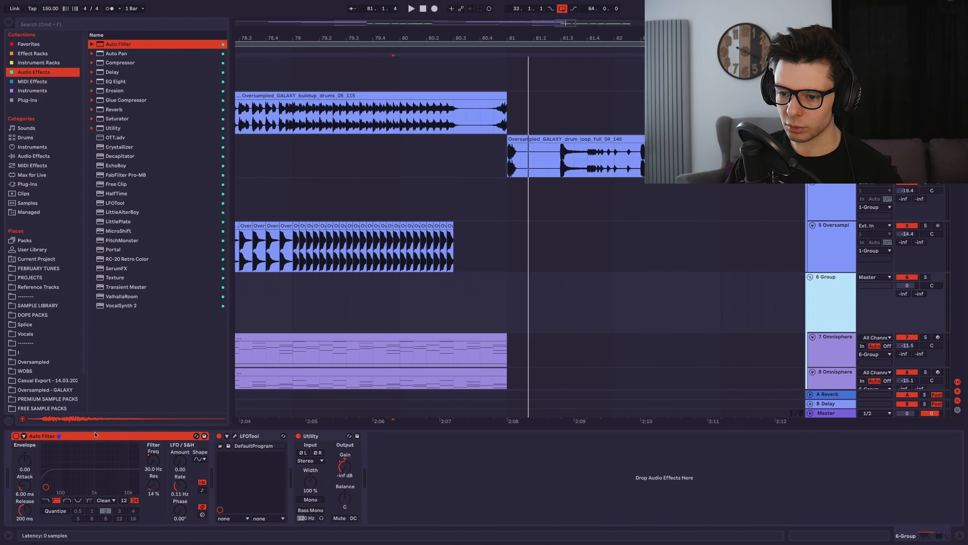
key(a)
click(311, 283)
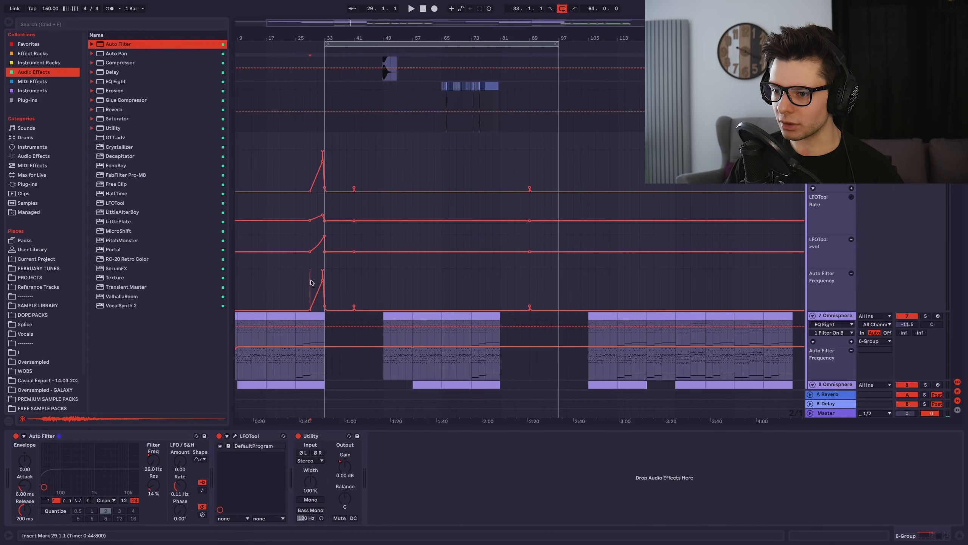
click(485, 280)
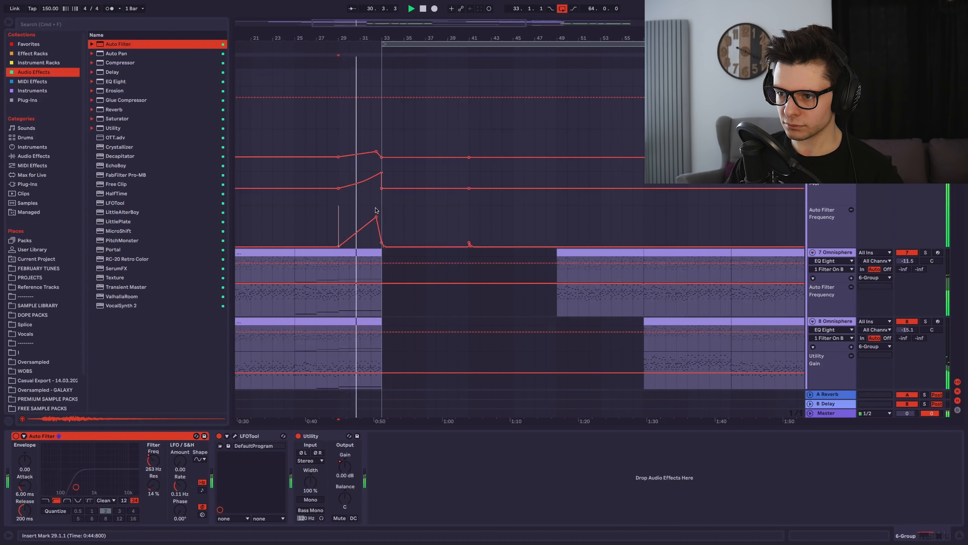
scroll(376, 209, up, 5)
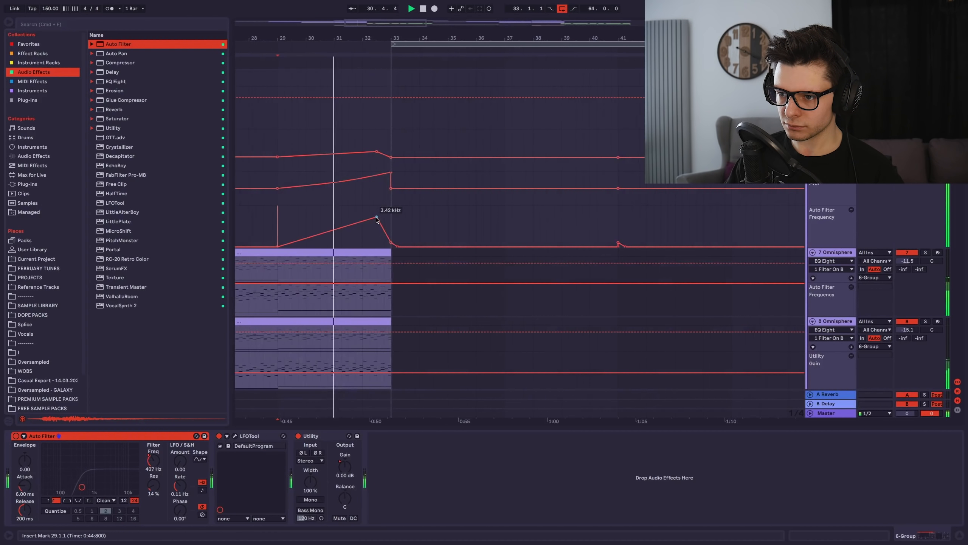
drag(376, 217, 377, 226)
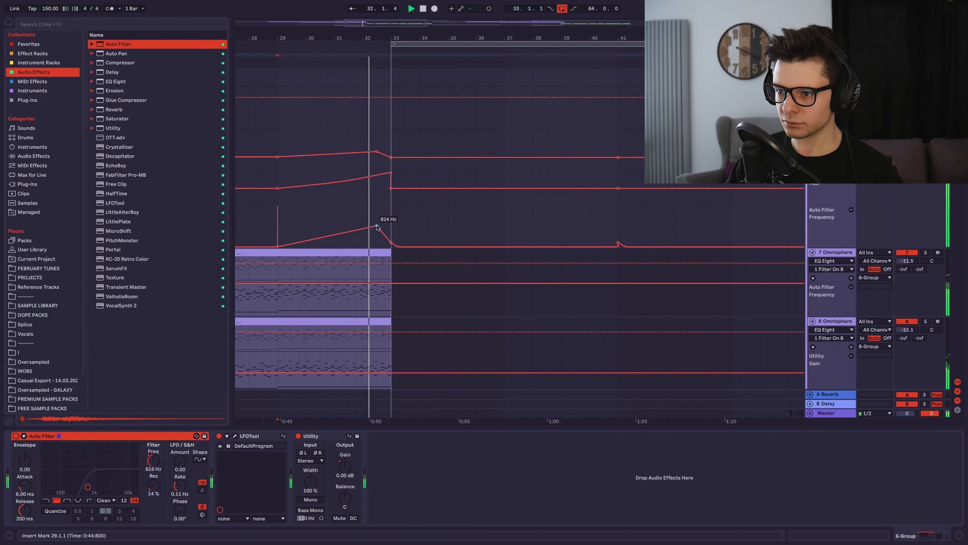
key(space)
- Select the 6 Group automation from bar 29 to bar 33
drag(279, 224, 391, 143)
drag(621, 135, 273, 139)
drag(525, 152, 430, 157)
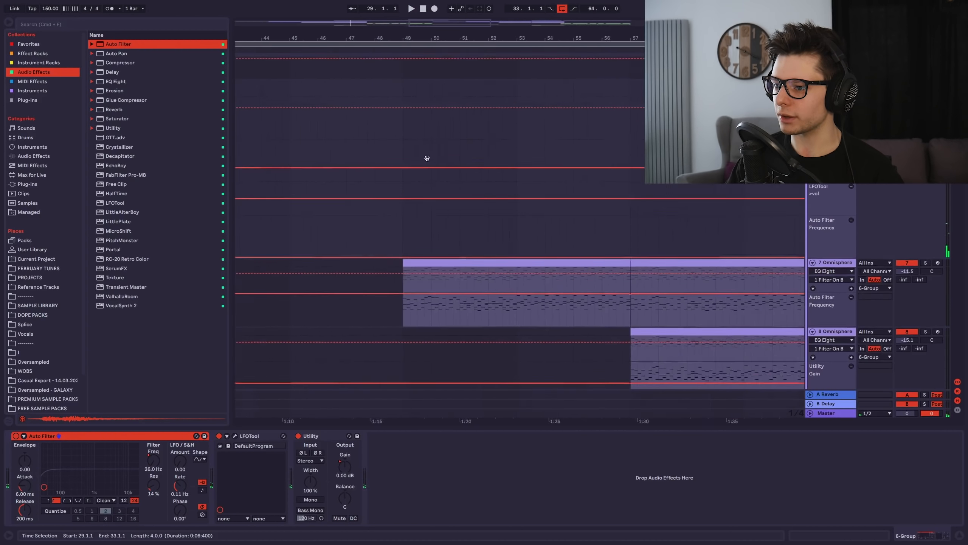
- Deactivate the ends of the 6 Group clips from bar 80 onward and play the transition from bar 79
drag(527, 214, 583, 213)
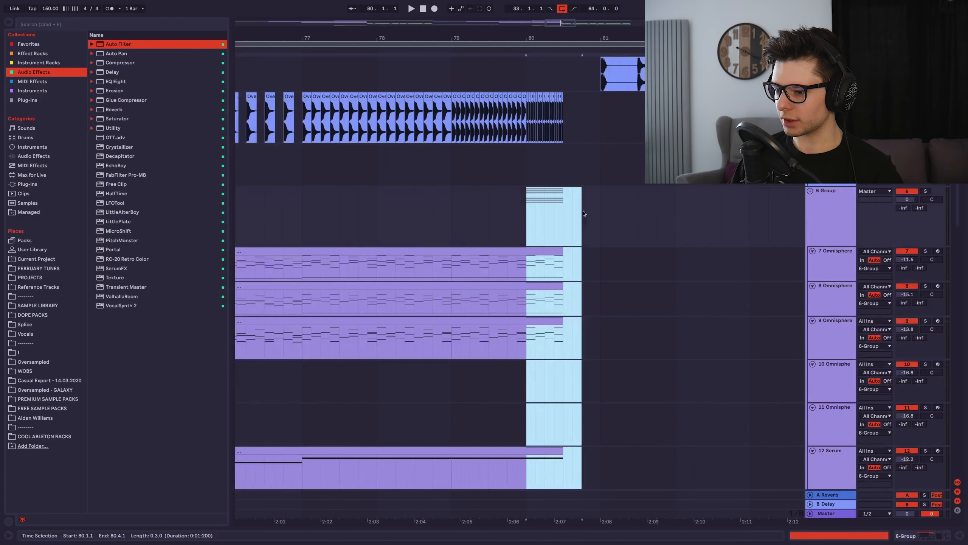
drag(581, 331, 578, 243)
key(0)
key(Left)
key(space)
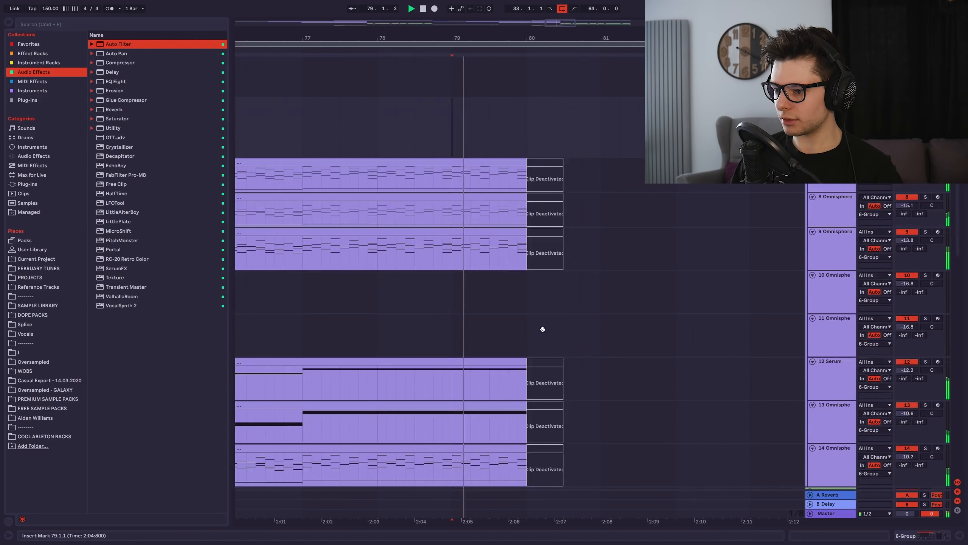
scroll(540, 305, down, 10)
scroll(555, 306, up, 5)
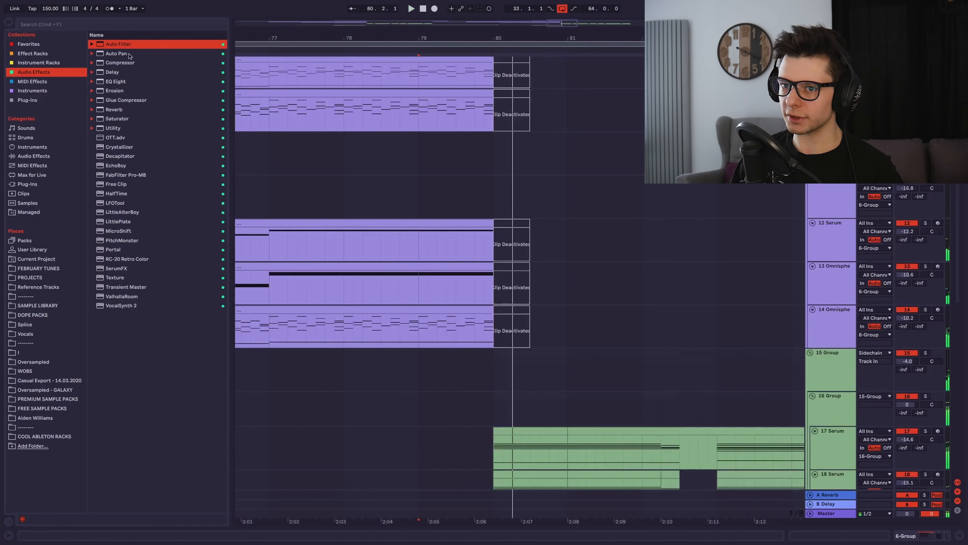
- Search for "sub drop" and place KSHMR Sub Drop 07 - Short (C).wav at bar 80, transposed 3 semitones
click(80, 23)
text(sub drop)
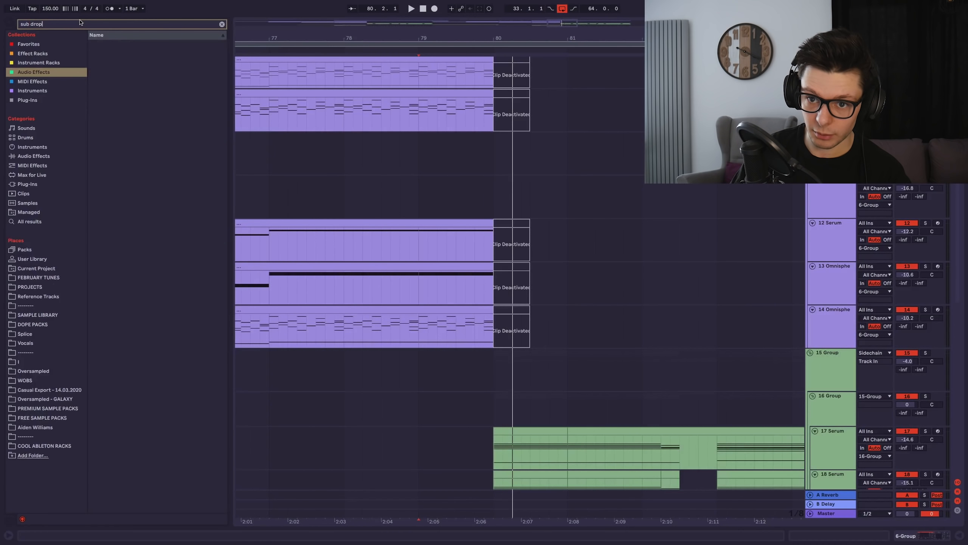
click(176, 265)
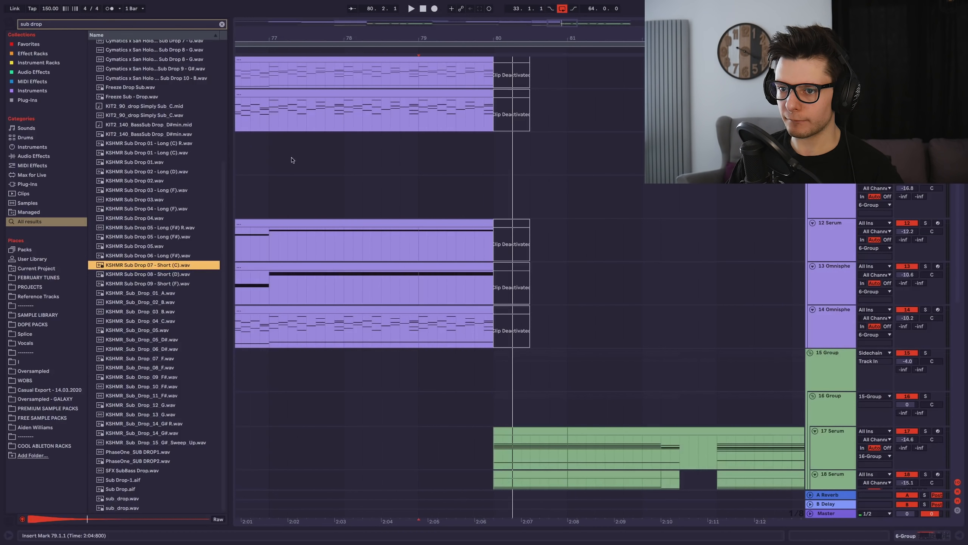
key(Return)
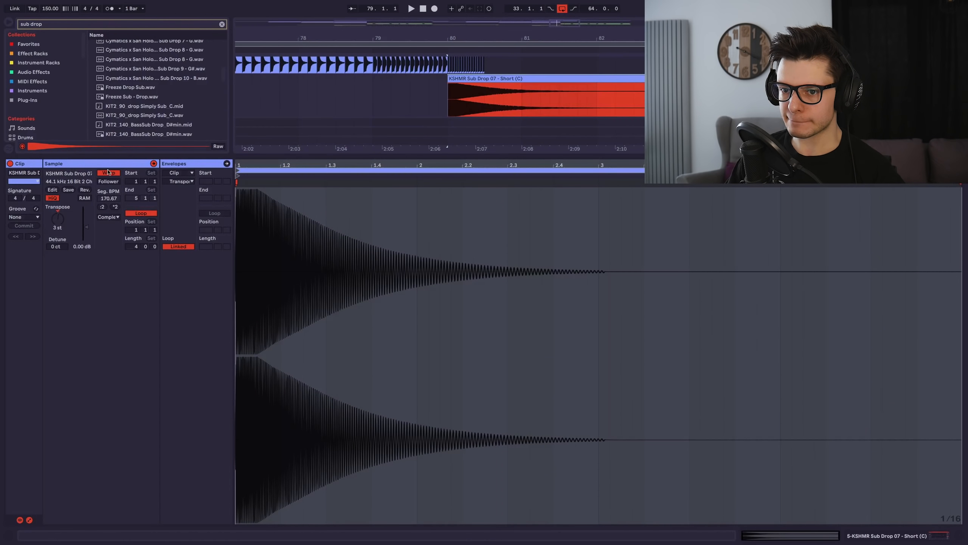
- Play the buildup's ending from around bar 79 to check the sub drop against the second drop
click(391, 95)
key(space)
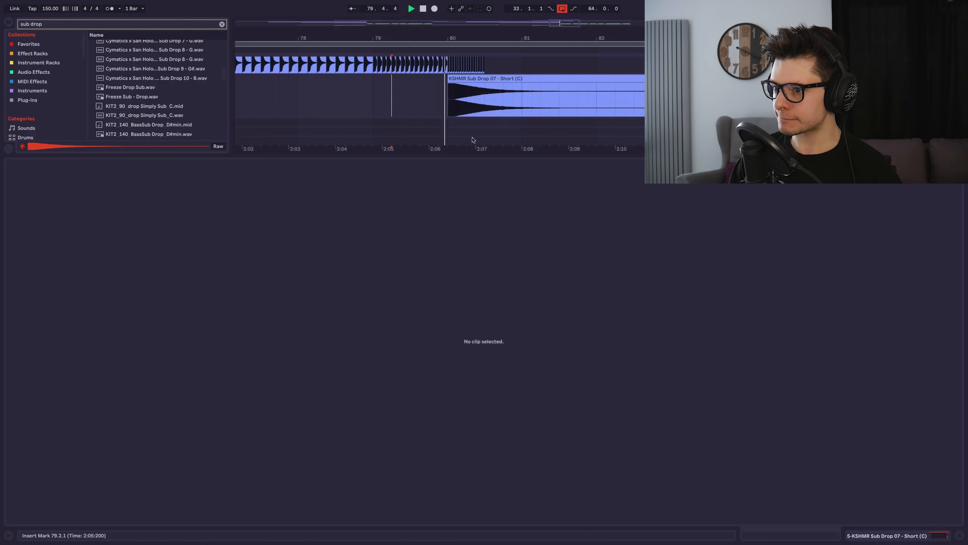
drag(478, 157, 477, 511)
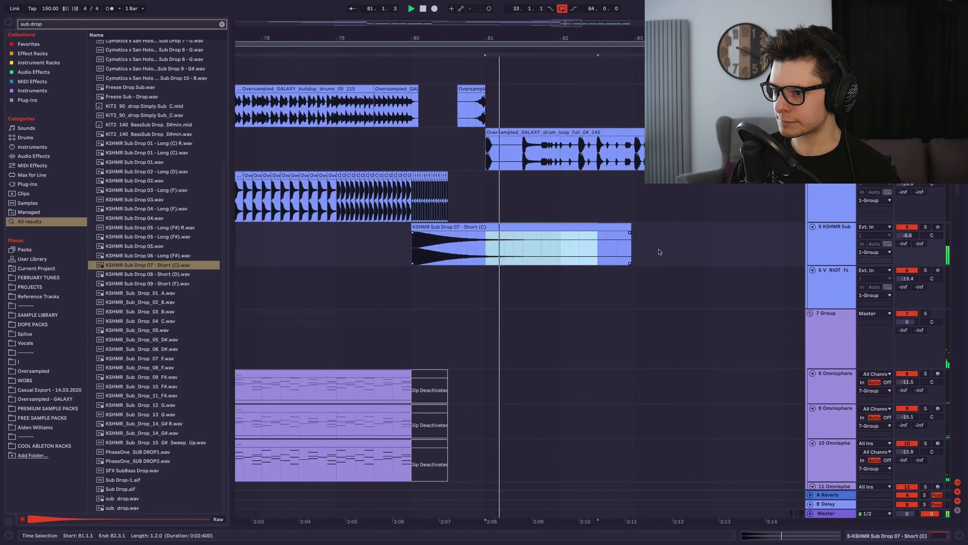
click(380, 247)
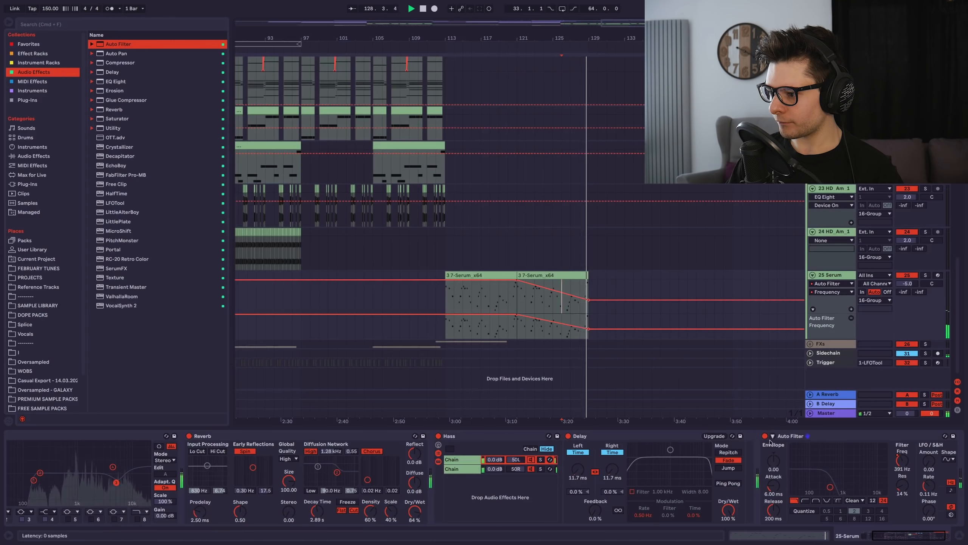
- Hide the devices and automation, collapse the tracks, fit the whole arrangement in view and save the project
key(super+alt+l)
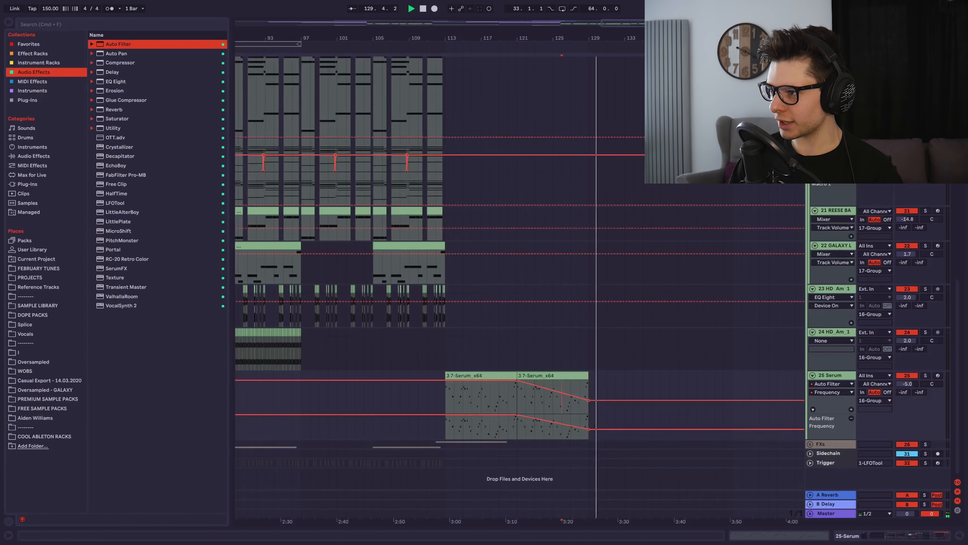
key(a)
drag(767, 179, 752, 228)
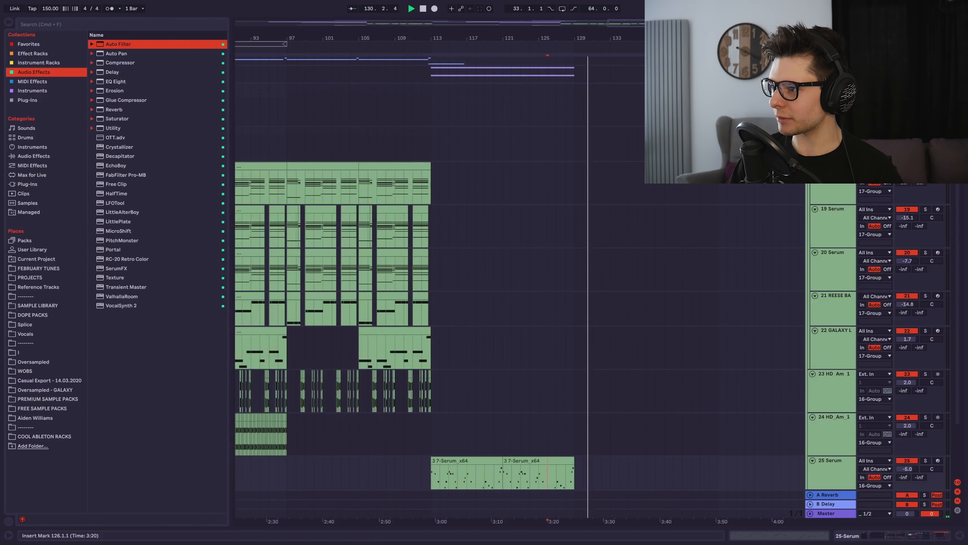
click(810, 88)
key(w)
key(super+s)
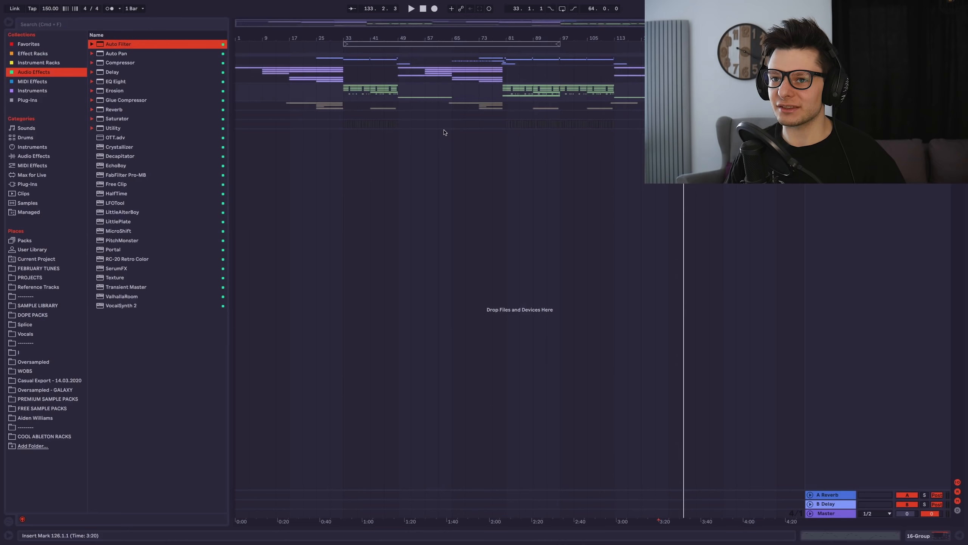
- Play the full arrangement from bar 1 and examine the break and second buildup tracks during playback
click(239, 93)
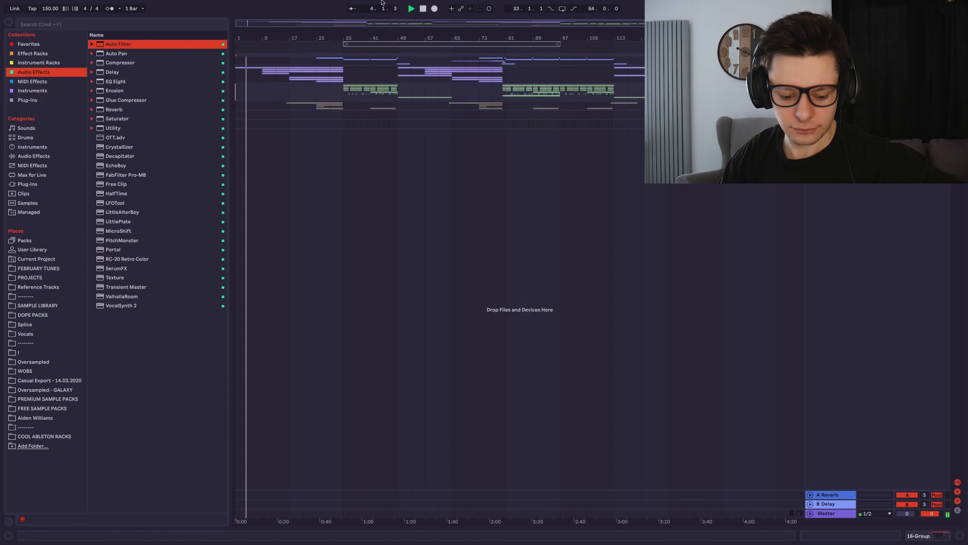
mouse_move(382, 2)
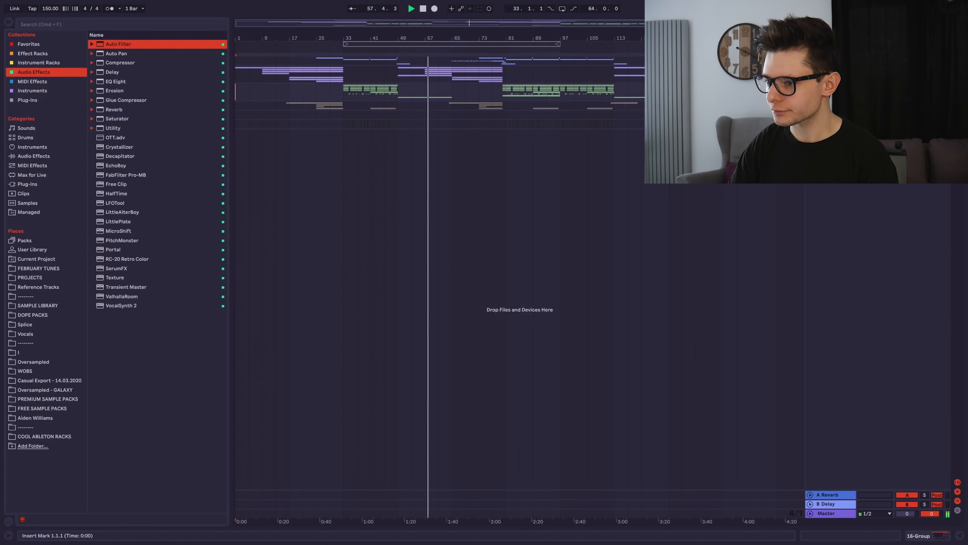
key(h)
scroll(458, 281, up, 4)
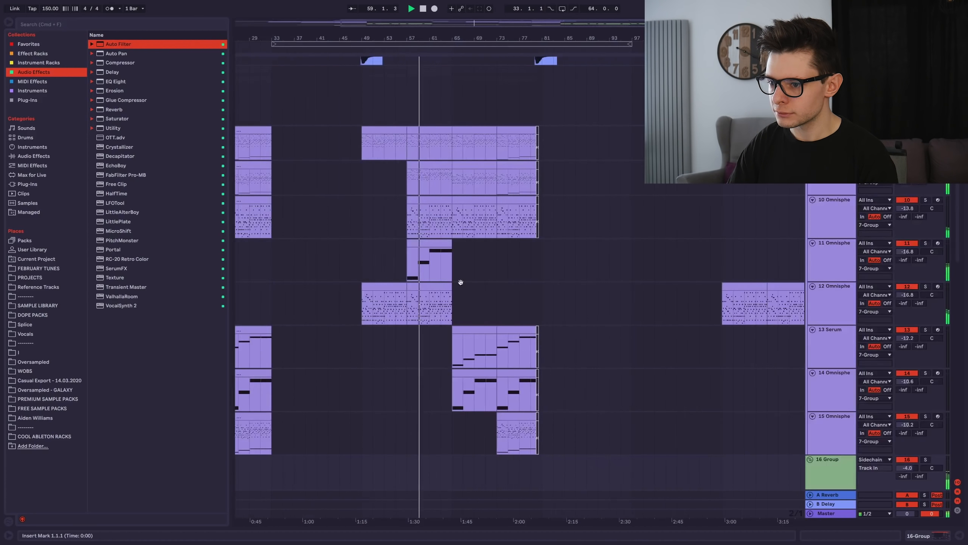
scroll(534, 278, left, 4)
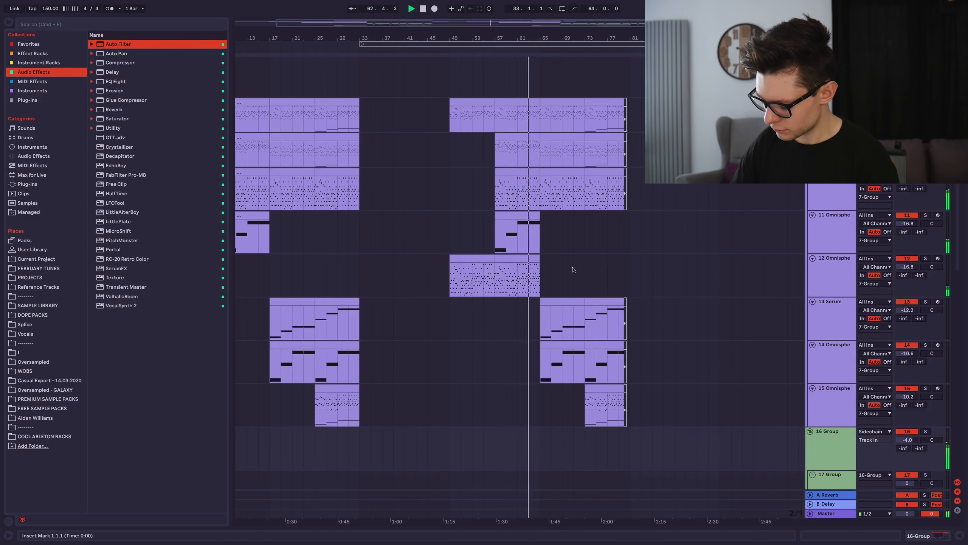
scroll(571, 269, down, 2)
scroll(497, 206, right, 5)
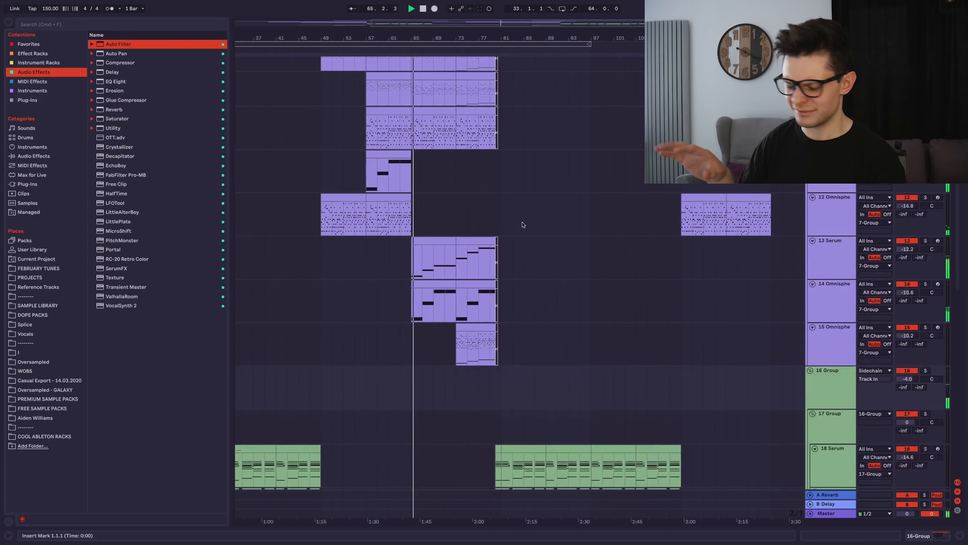
- Set the clap track's EQ Eight band to 3.91 kHz with a gain of -1.86 dB
scroll(444, 160, up, 10)
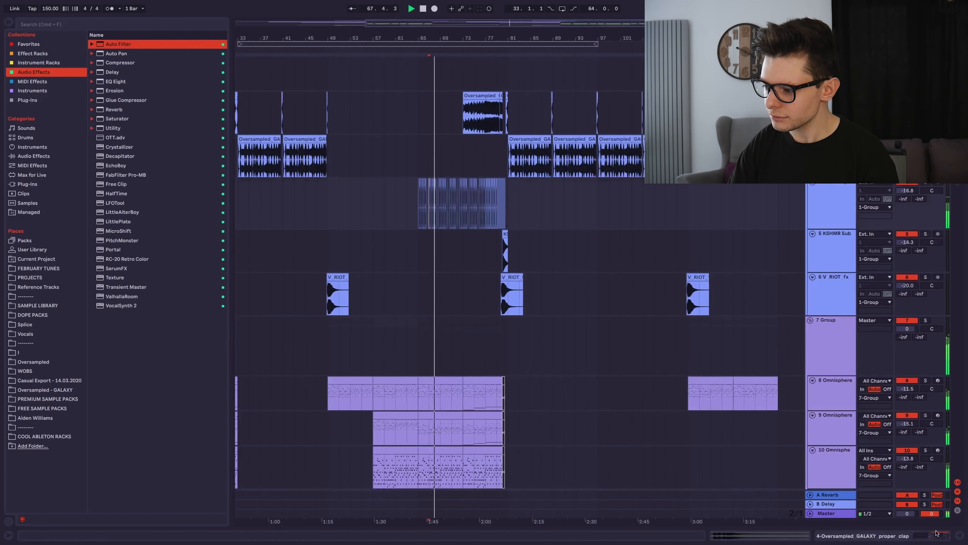
key(shift+Tab)
drag(146, 473, 178, 477)
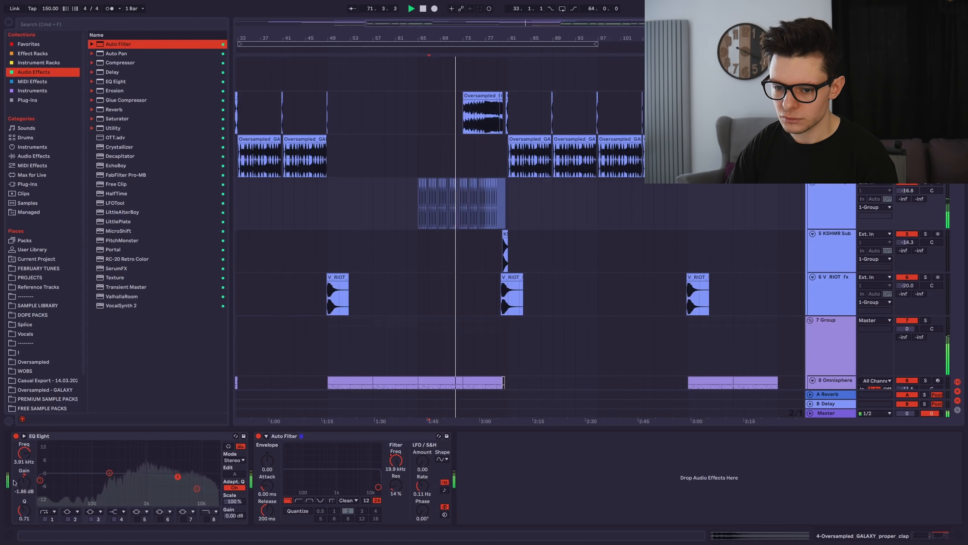
- Set another EQ Eight band on the clap track to 843 Hz with a gain of 2.36 dB and hide the devices
drag(40, 480, 143, 468)
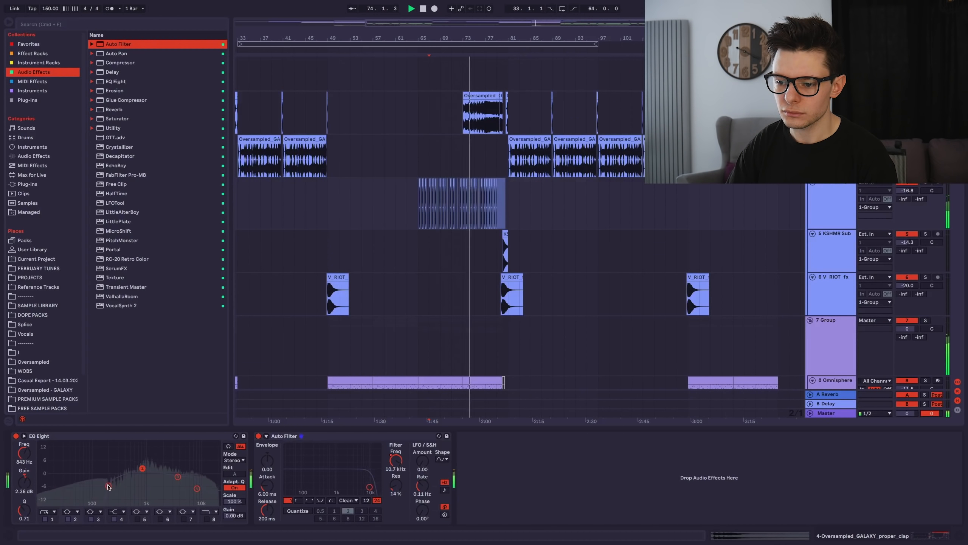
drag(554, 428, 552, 473)
- Set the volume of track 22, GALAXY, to 2.3 dB while the second drop plays
scroll(465, 197, down, 15)
scroll(465, 197, right, 2)
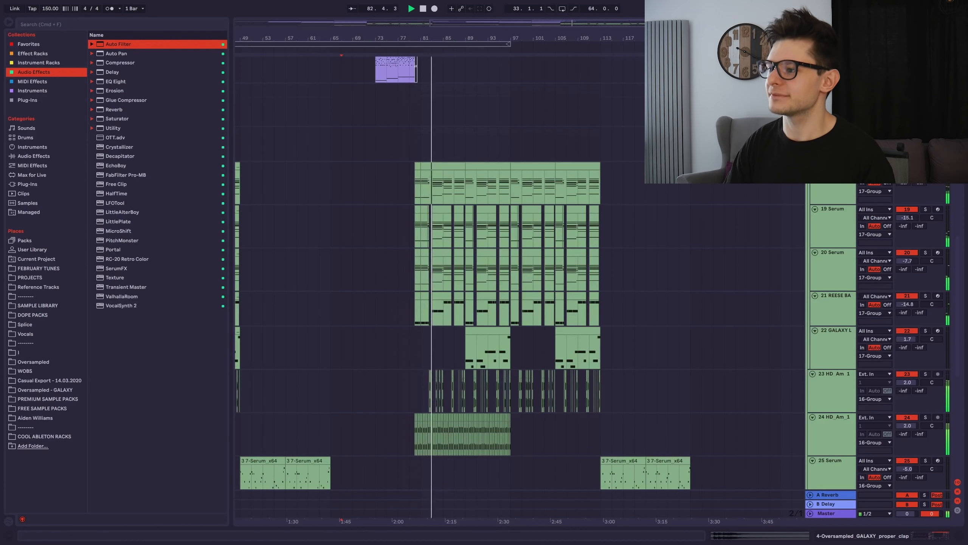
click(833, 130)
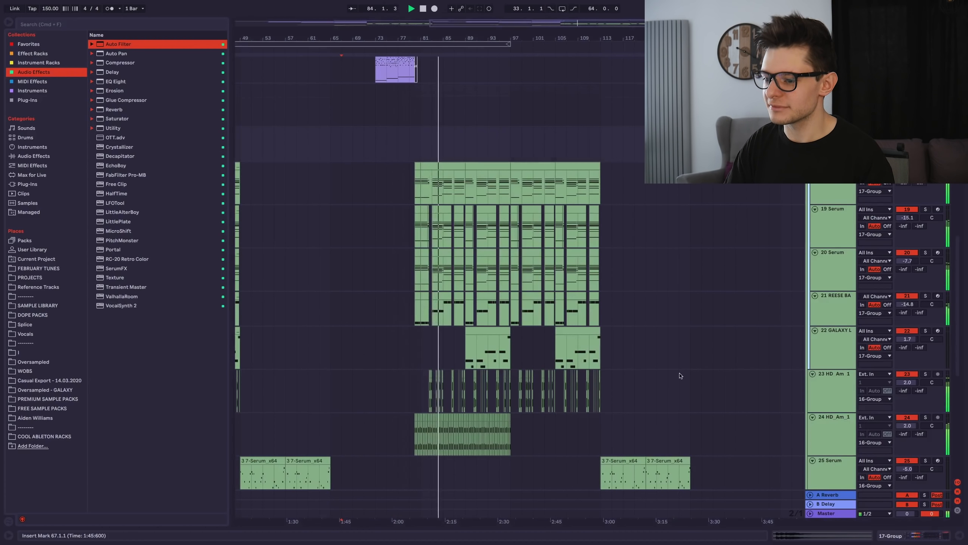
scroll(680, 375, down, 3)
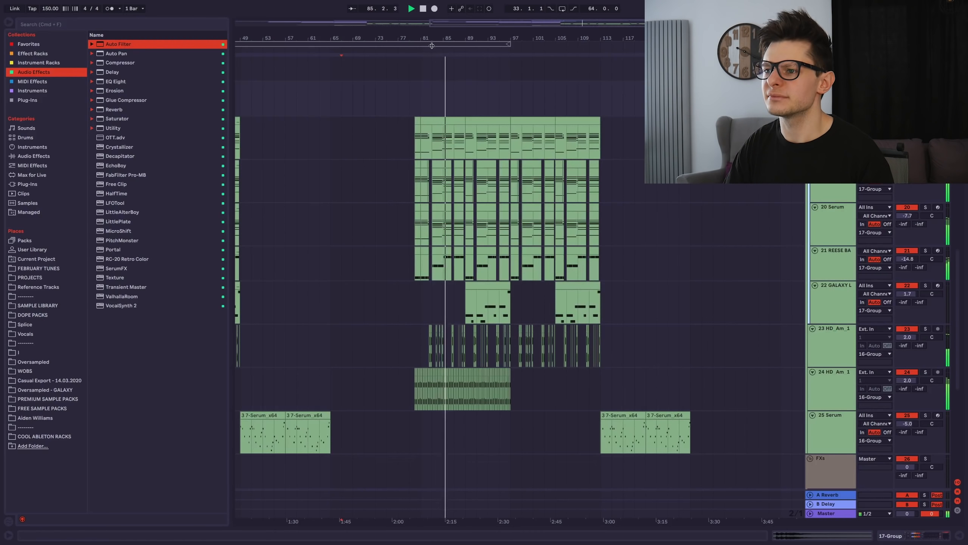
drag(523, 26, 597, 90)
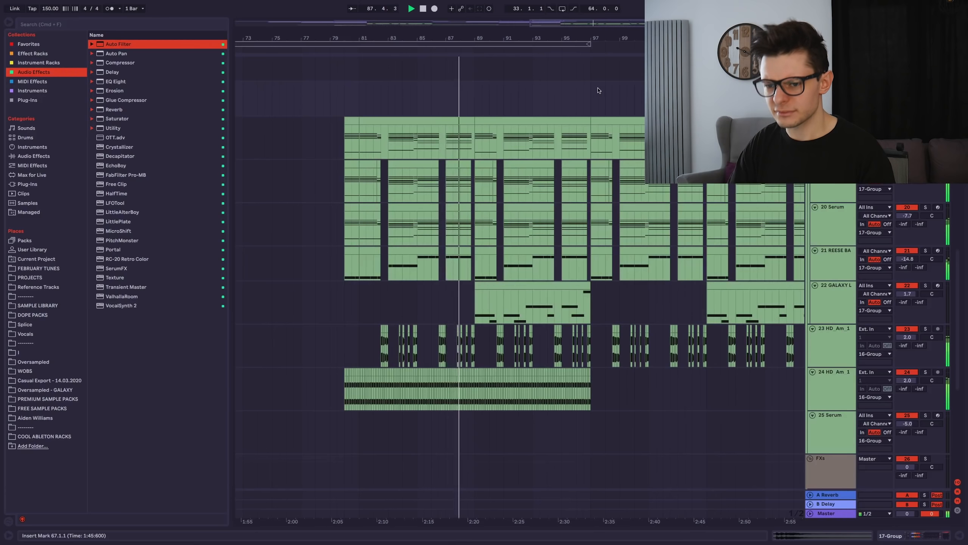
scroll(571, 337, up, 4)
drag(571, 337, 609, 281)
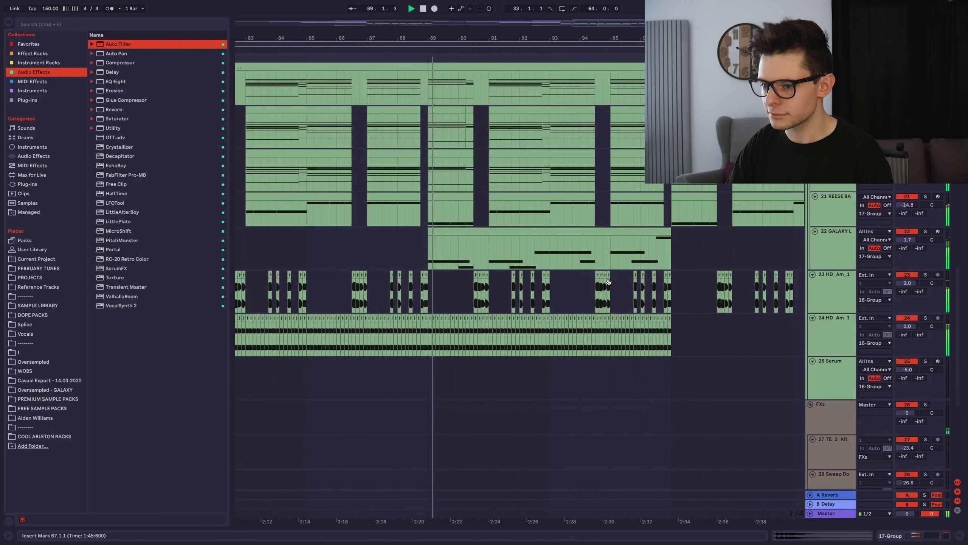
scroll(608, 281, down, 1)
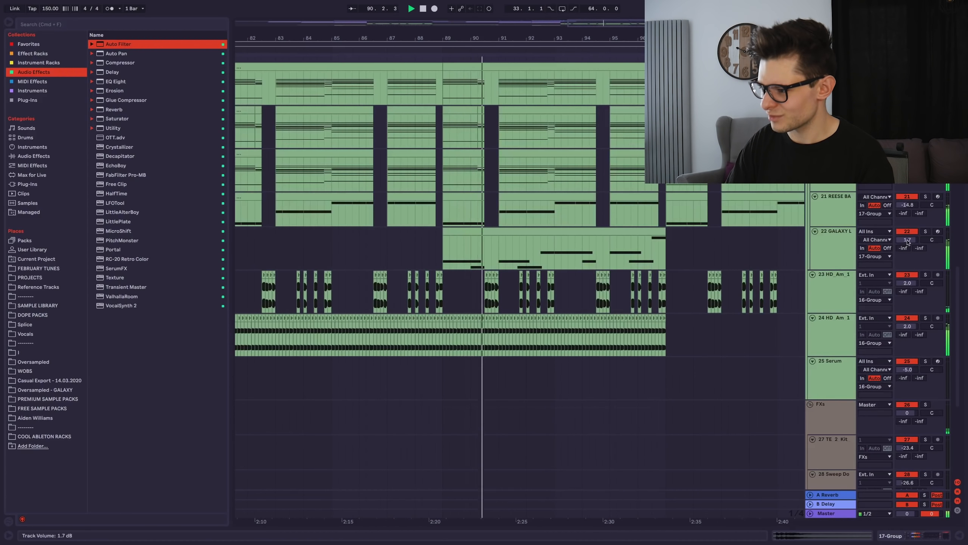
drag(907, 241, 908, 239)
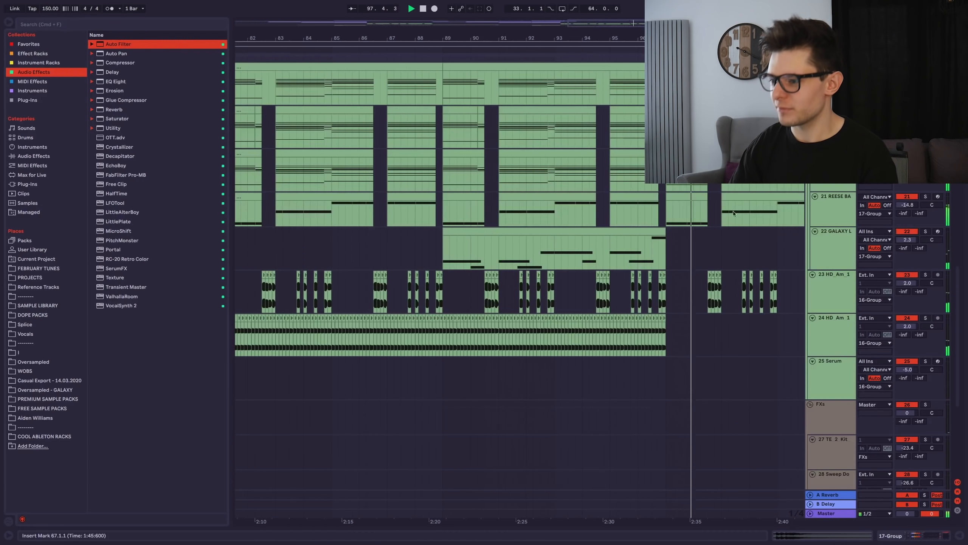
- Play through the second drop into the outro with the whole arrangement in view and save the project
scroll(679, 243, down, 5)
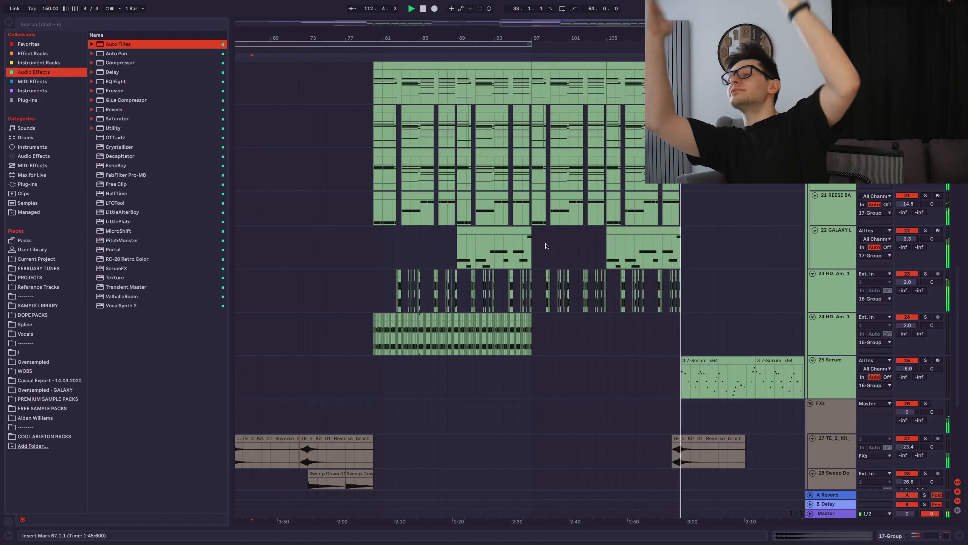
scroll(627, 262, down, 5)
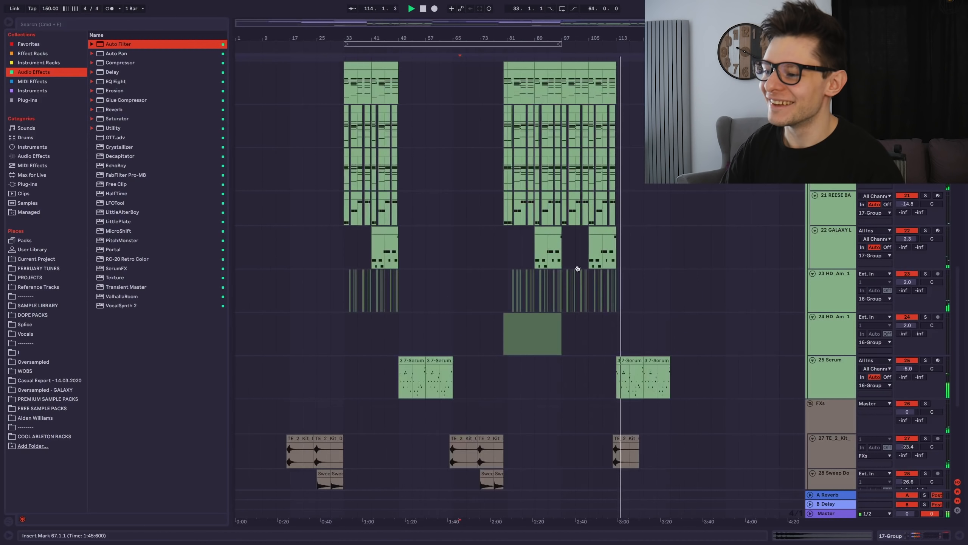
scroll(668, 327, up, 2)
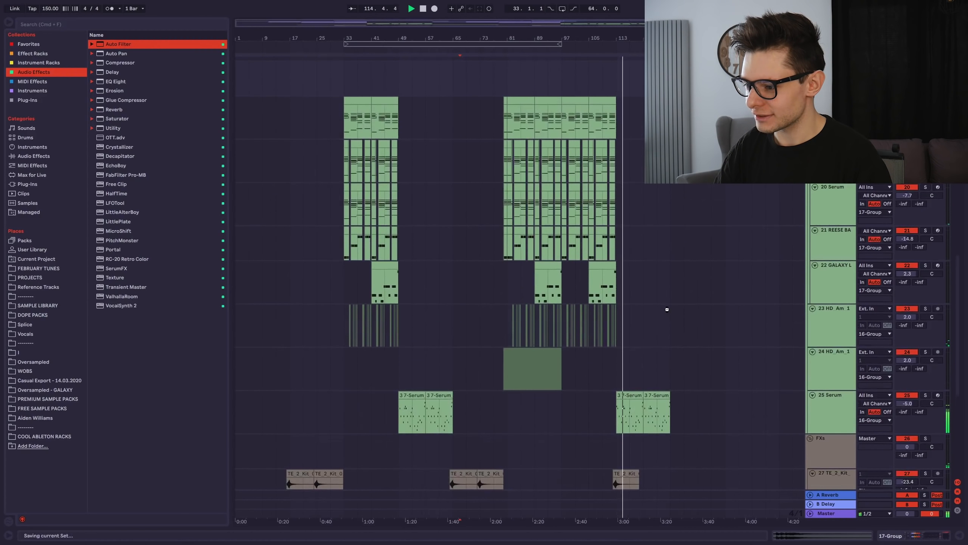